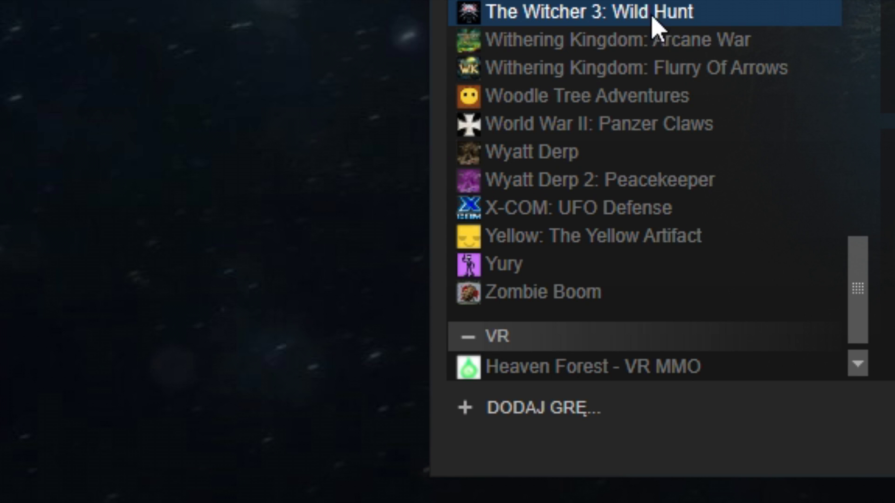
- In Steam, set The Witcher 3's launch options to -debugscripts and confirm with OK
right_click(630, 10)
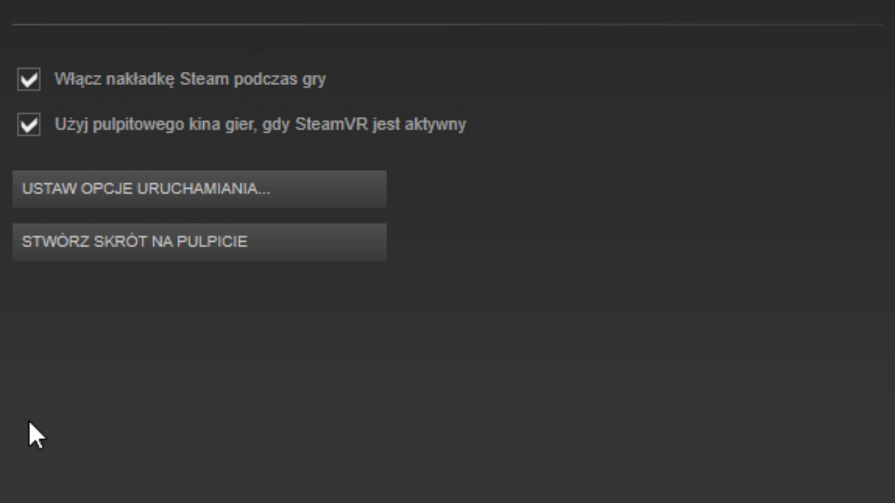
click(194, 202)
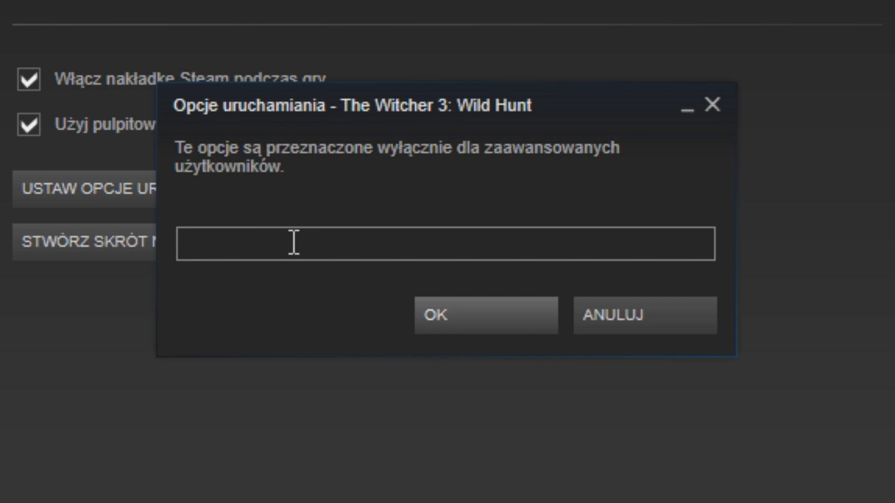
text(-debugscripts)
drag(316, 250, 86, 255)
click(189, 241)
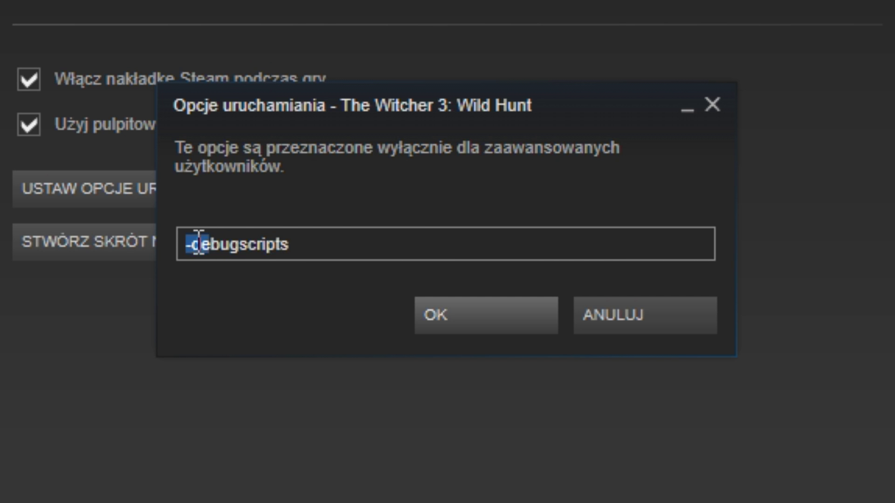
click(416, 235)
click(475, 314)
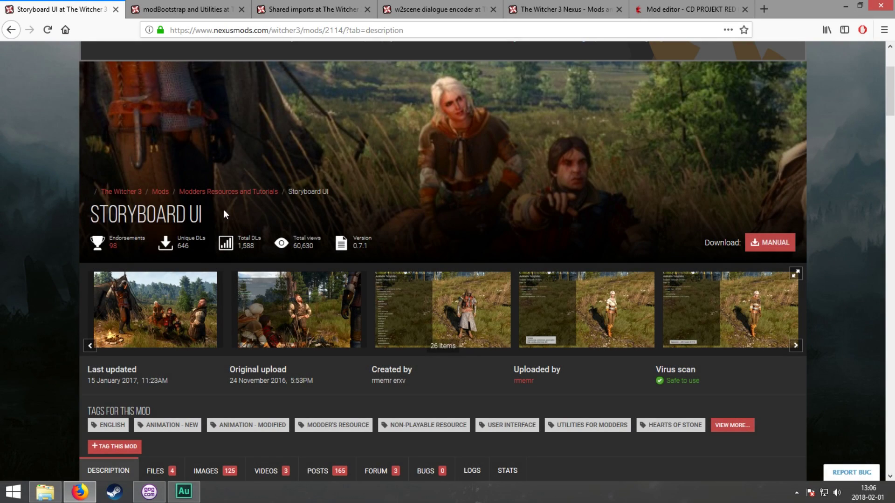
- Download and save the modStoryboardUi-v0.7.1 main file from the Storyboard UI mod page
drag(219, 212, 90, 213)
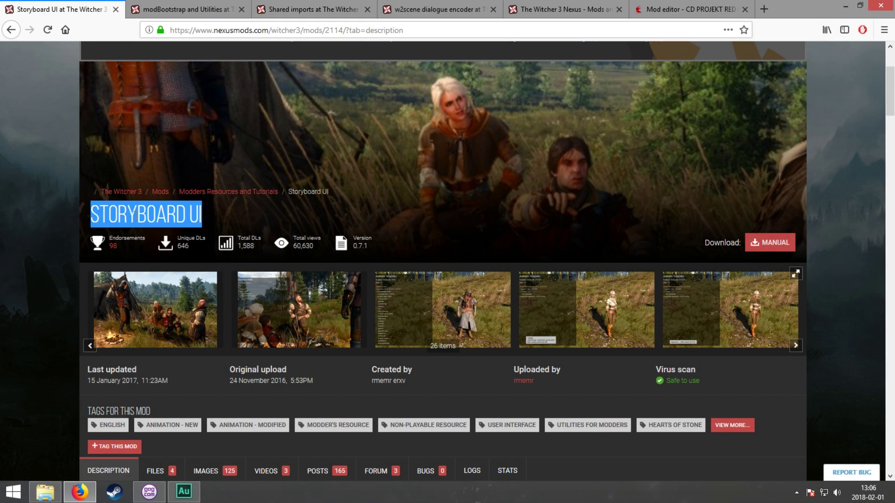
click(205, 173)
scroll(205, 173, down, 5)
click(159, 216)
scroll(480, 114, down, 4)
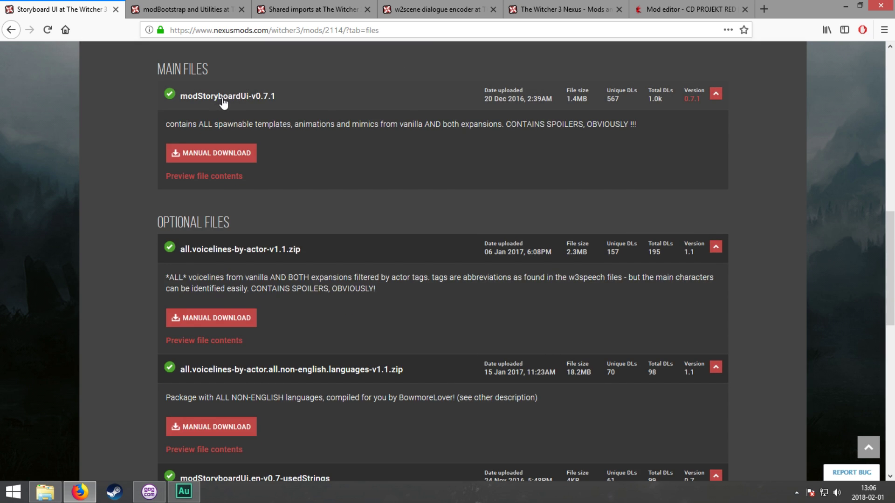
click(244, 152)
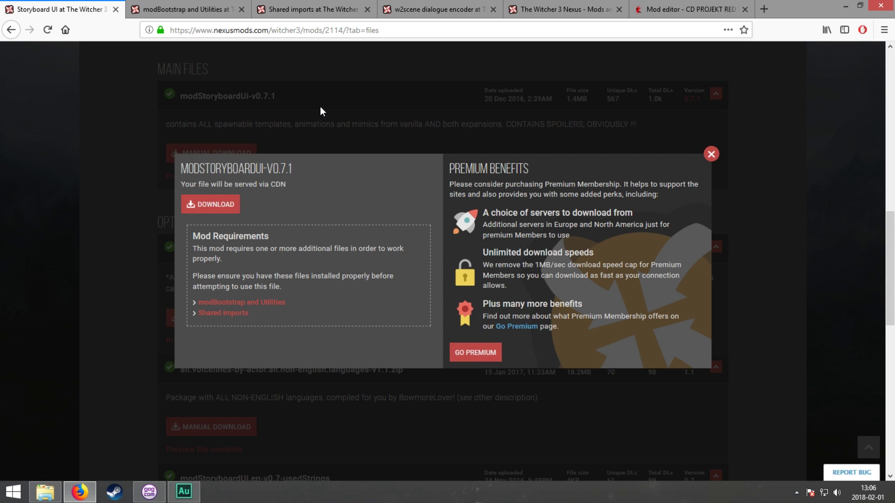
click(224, 205)
click(371, 256)
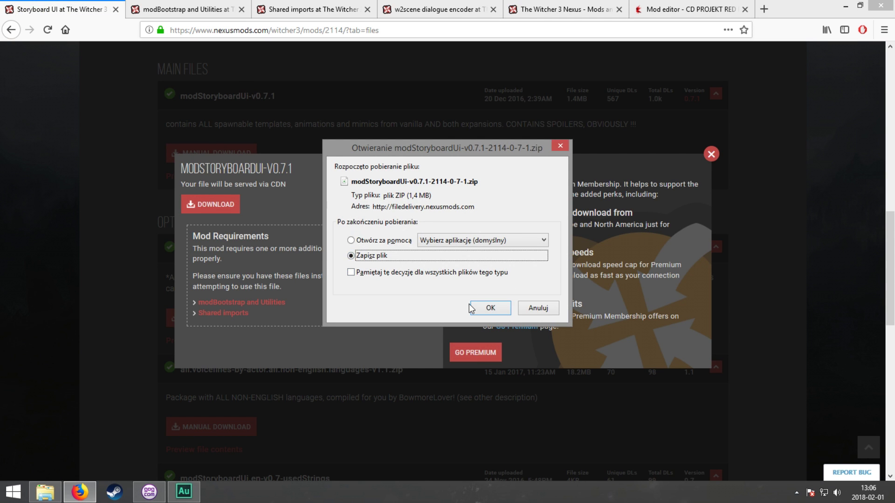
click(485, 308)
click(710, 154)
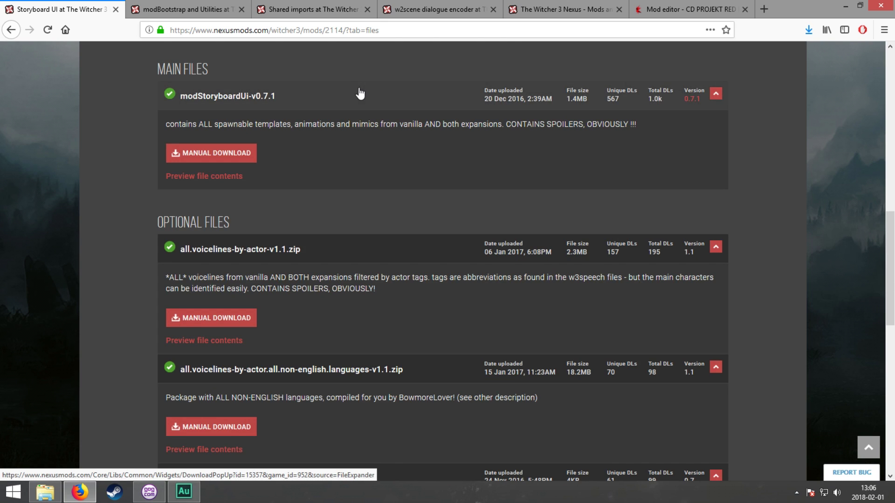
- Download and save the modBootstrap-v0.1-scripthooked main file from the modBootstrap page
scroll(360, 92, up, 4)
key(ctrl+Tab)
scroll(368, 116, down, 3)
scroll(373, 120, down, 3)
drag(198, 215, 96, 216)
click(183, 209)
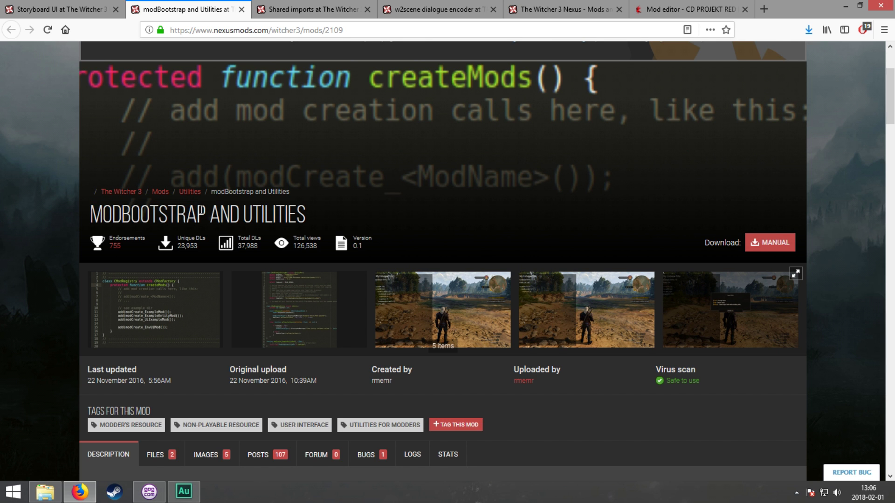
scroll(279, 116, down, 6)
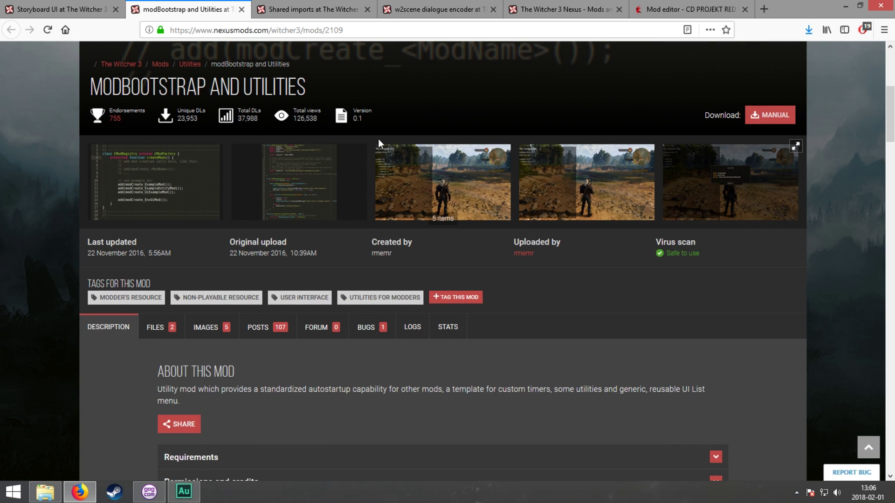
scroll(466, 144, down, 20)
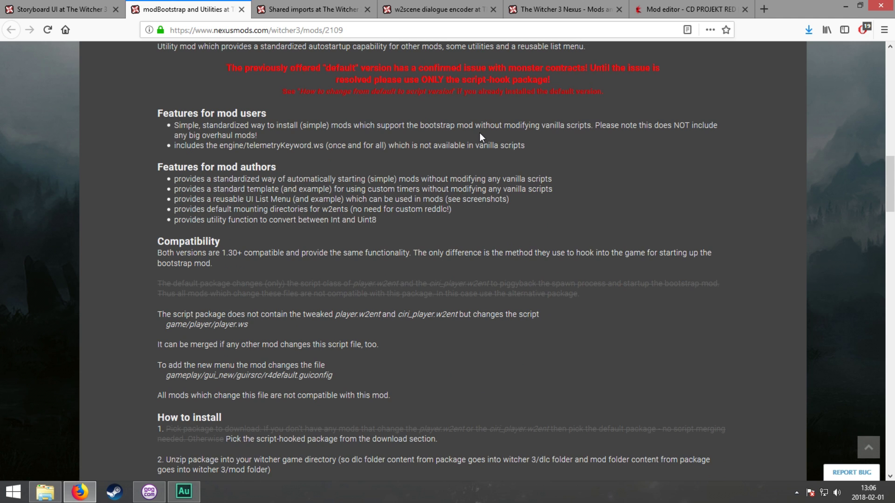
scroll(479, 133, up, 15)
scroll(480, 133, up, 3)
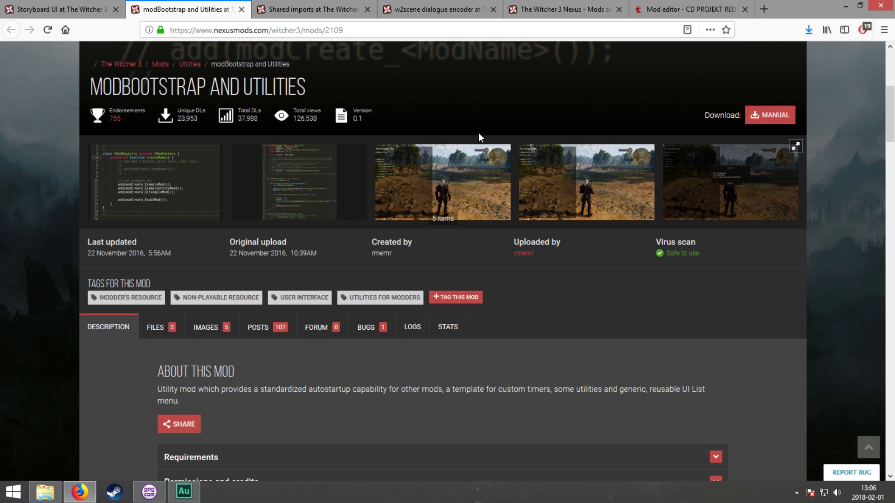
scroll(478, 136, up, 3)
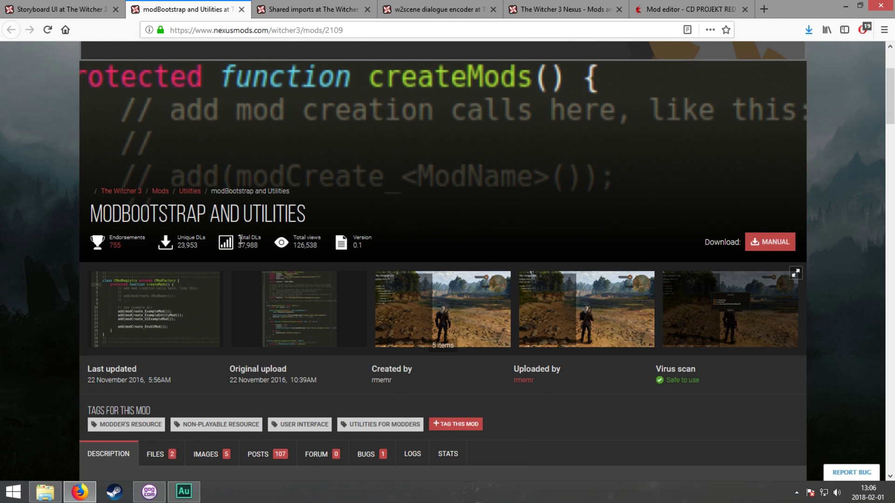
scroll(196, 136, down, 7)
click(162, 140)
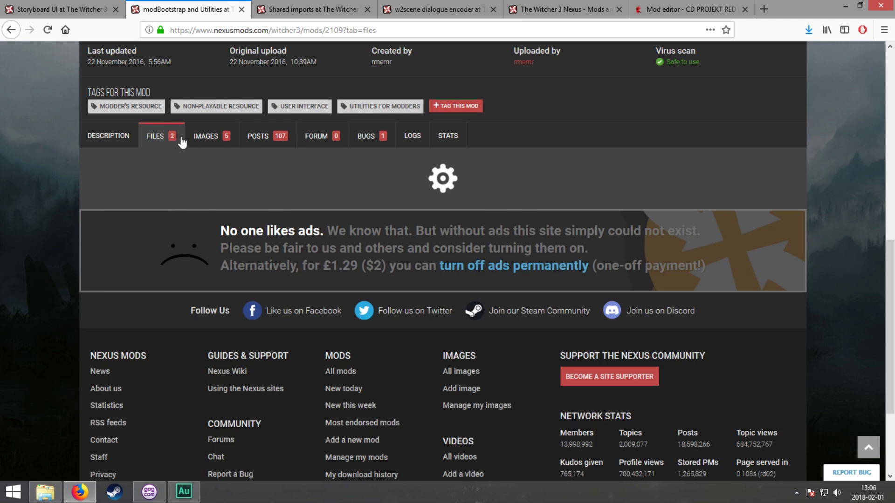
scroll(224, 140, down, 1)
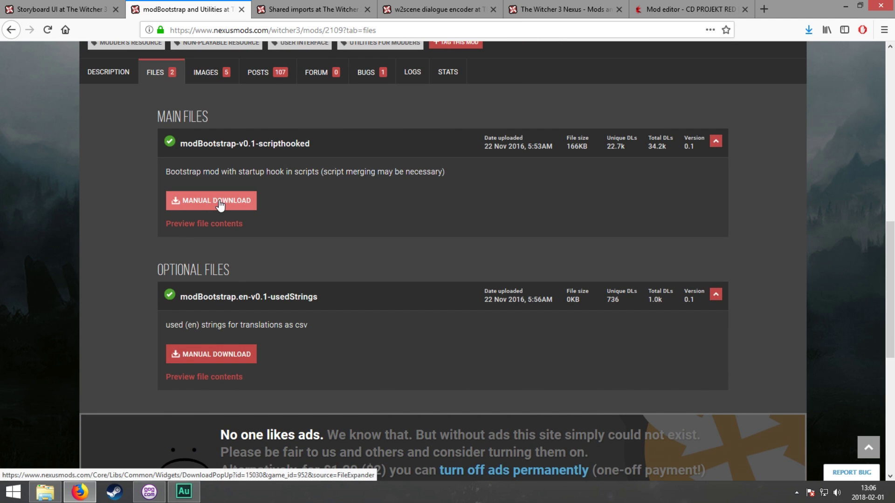
click(220, 202)
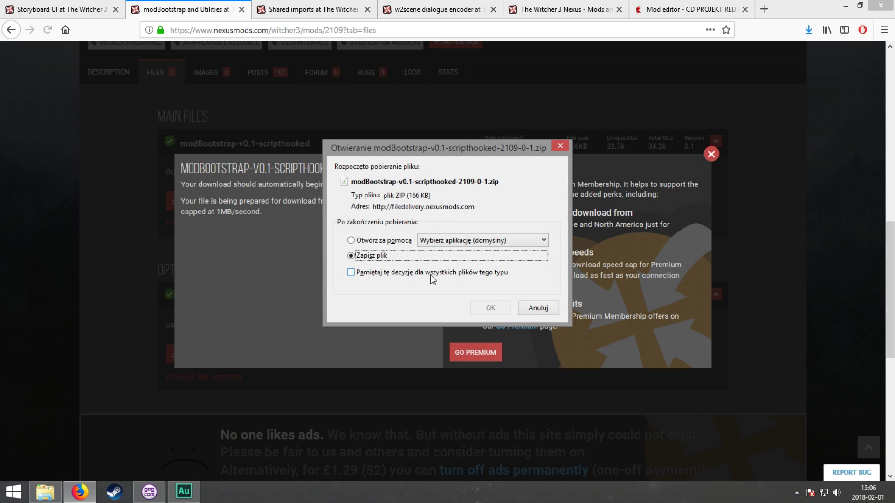
click(499, 309)
click(710, 154)
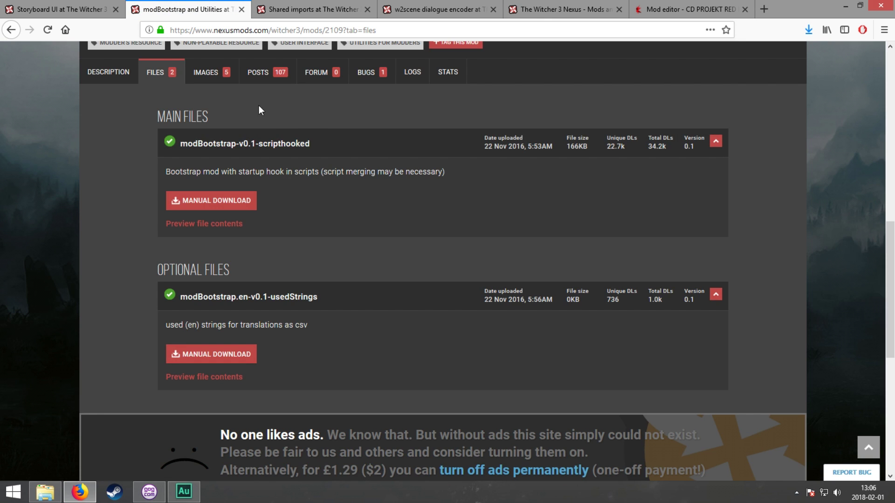
click(314, 7)
scroll(244, 269, down, 4)
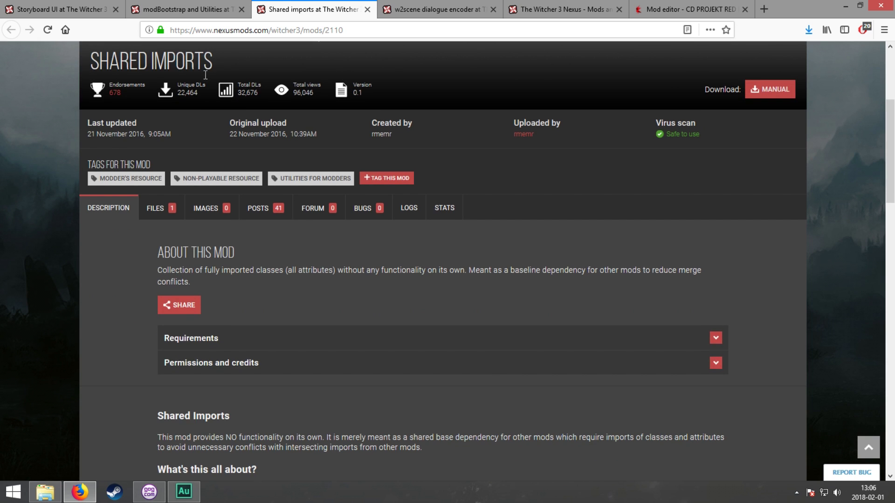
- Download and save the Shared Imports main file (modSharedImports zip)
click(161, 208)
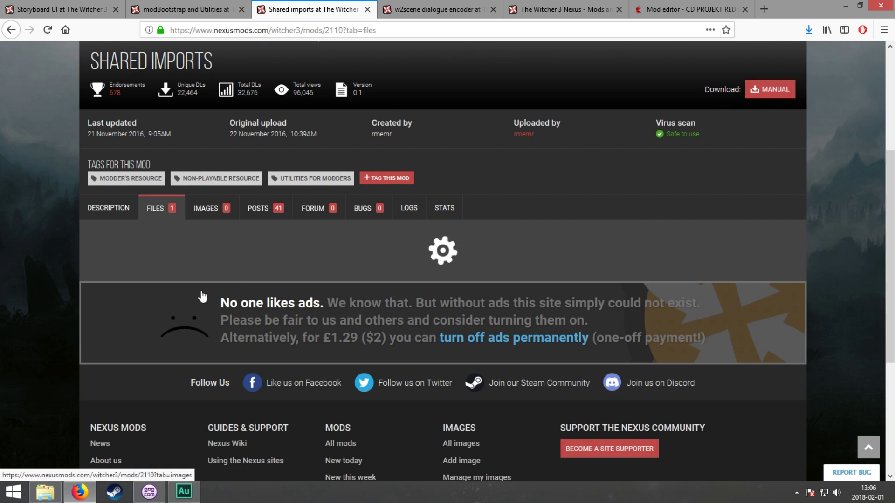
click(215, 358)
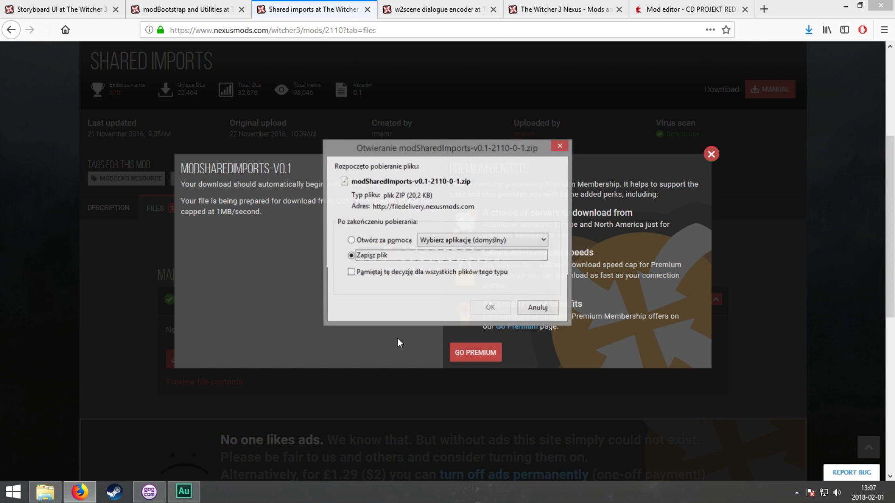
click(498, 309)
- Download dialog-encoder-v0.4.1.zip from the w2scene dialogue encoder mod page
click(436, 9)
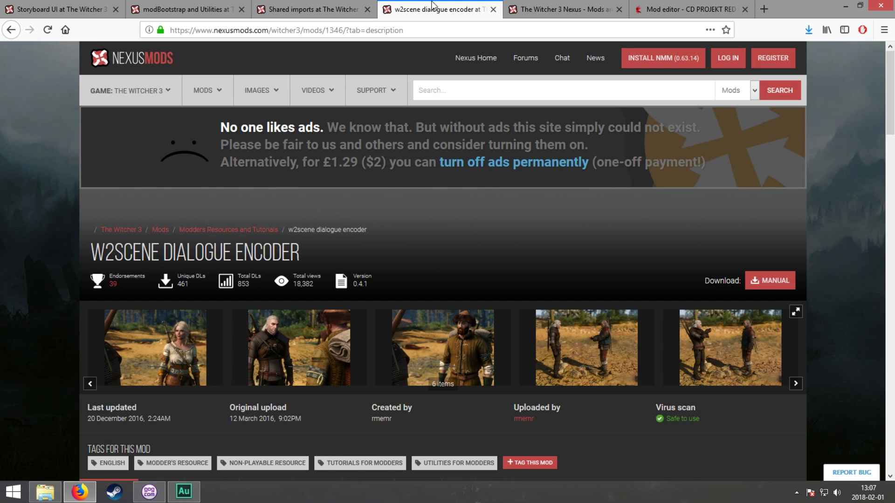
scroll(326, 147, down, 4)
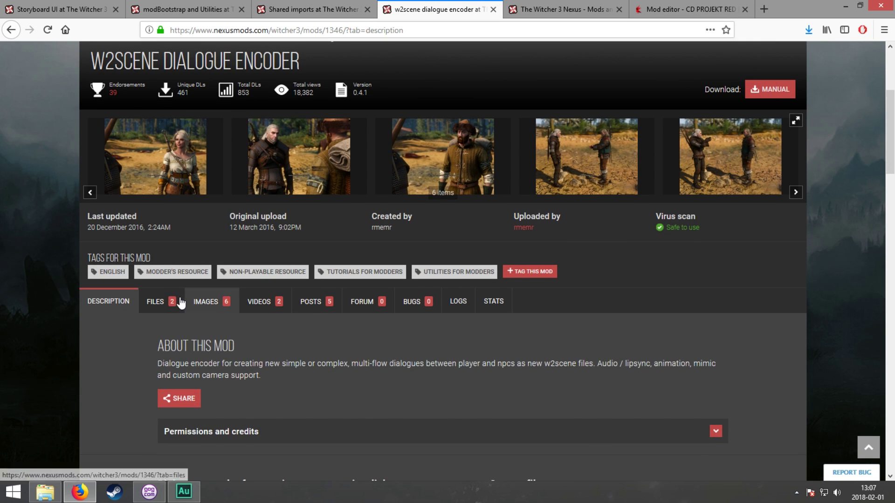
click(181, 303)
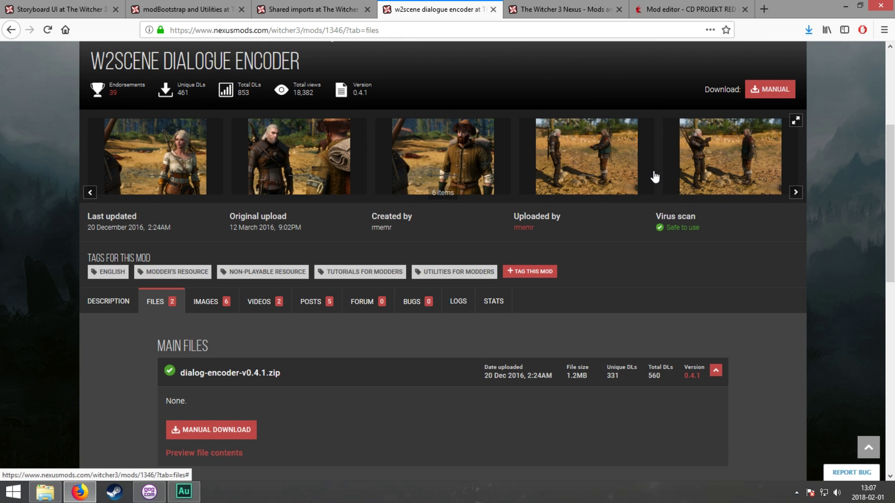
scroll(657, 170, down, 1)
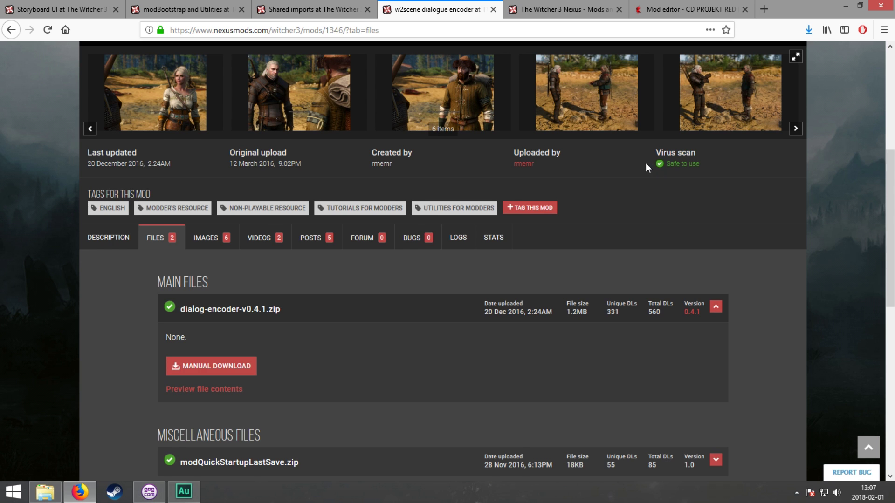
scroll(628, 156, down, 1)
scroll(628, 157, up, 2)
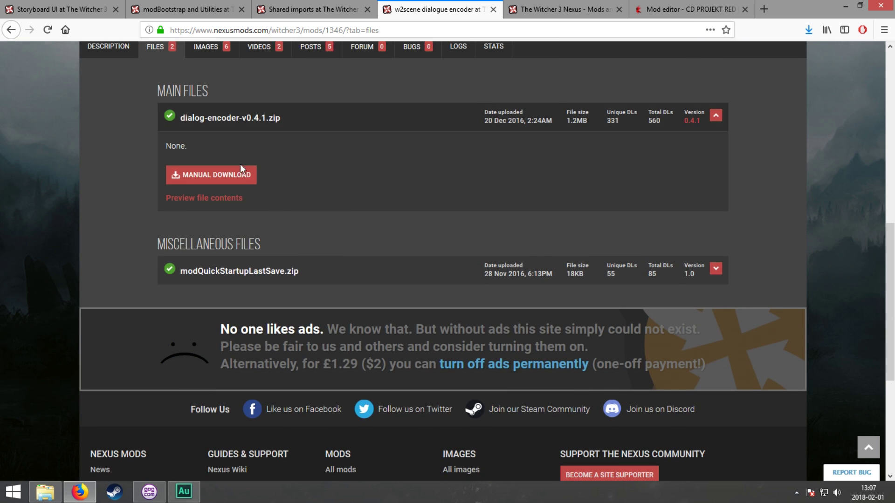
click(239, 167)
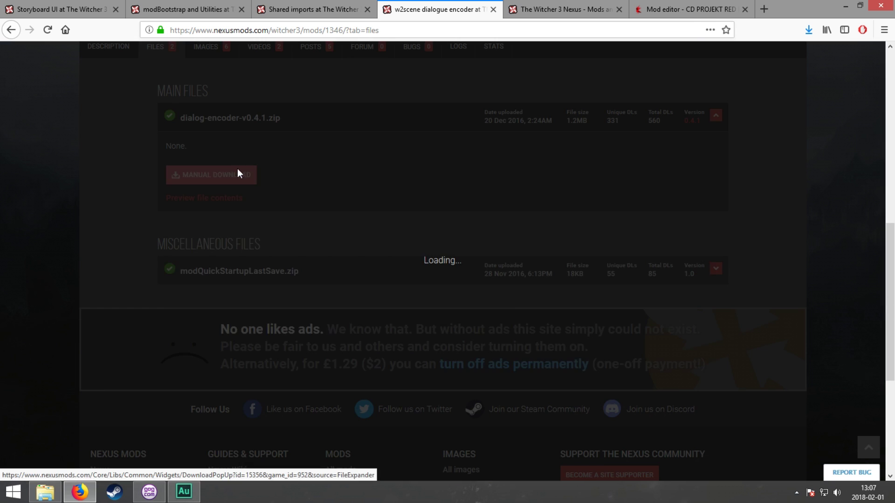
click(491, 309)
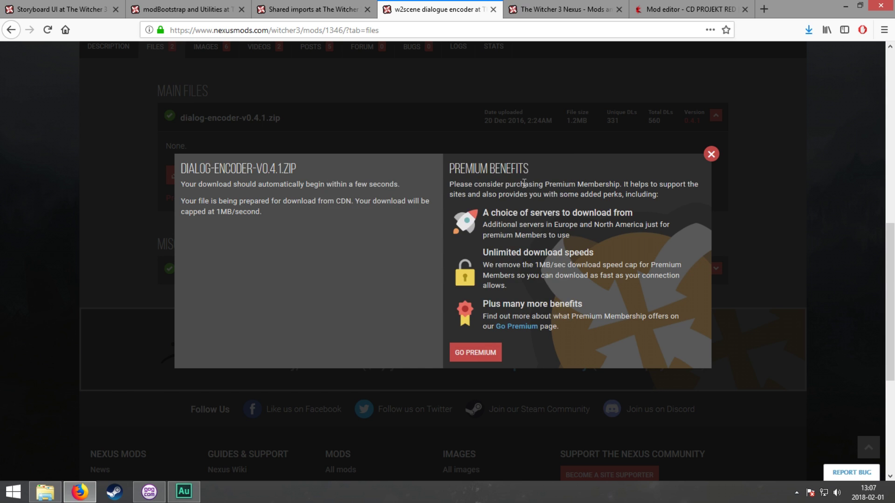
- Download the latest MODkit setup file from the Witcher 3 MODkit news article
click(533, 5)
scroll(433, 100, down, 6)
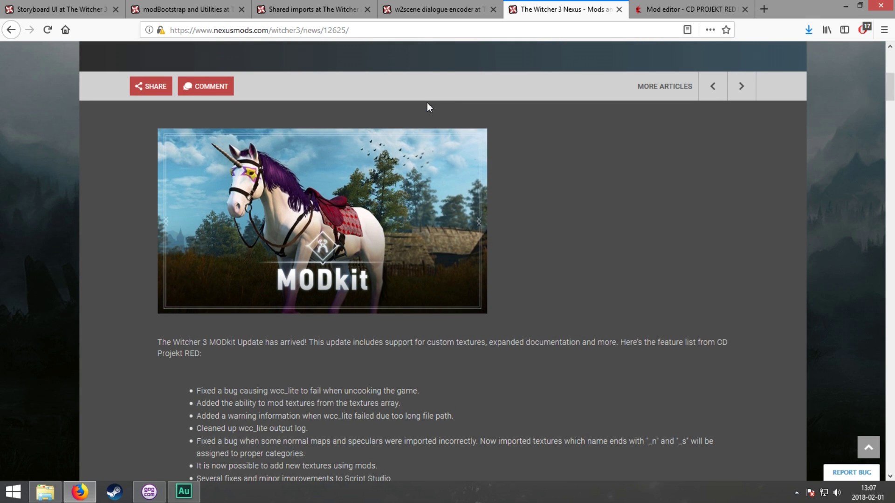
scroll(454, 101, down, 4)
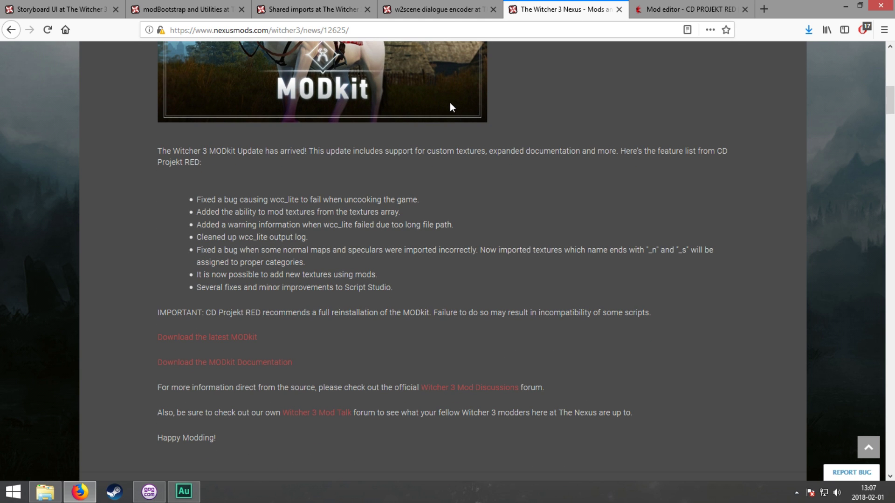
scroll(449, 103, up, 3)
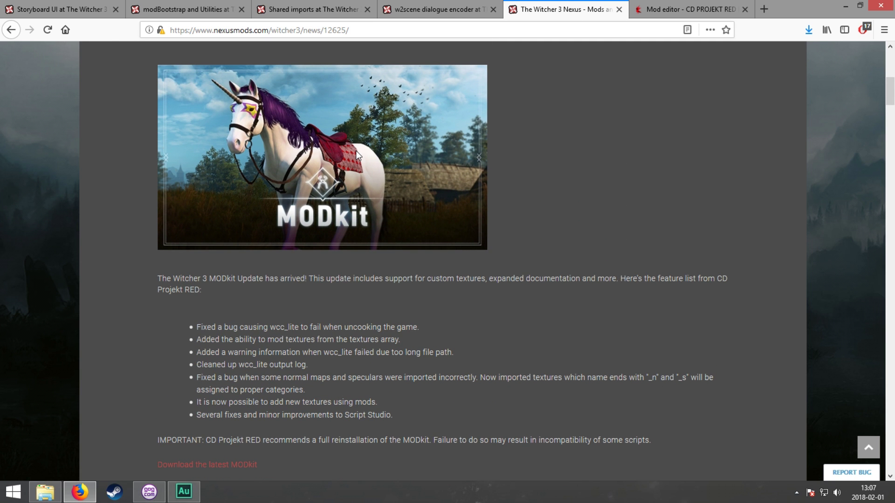
scroll(356, 150, down, 5)
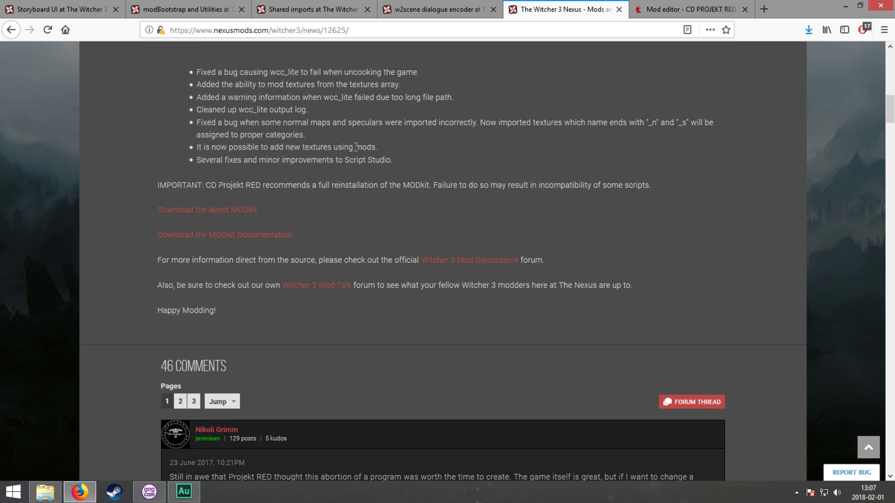
click(232, 214)
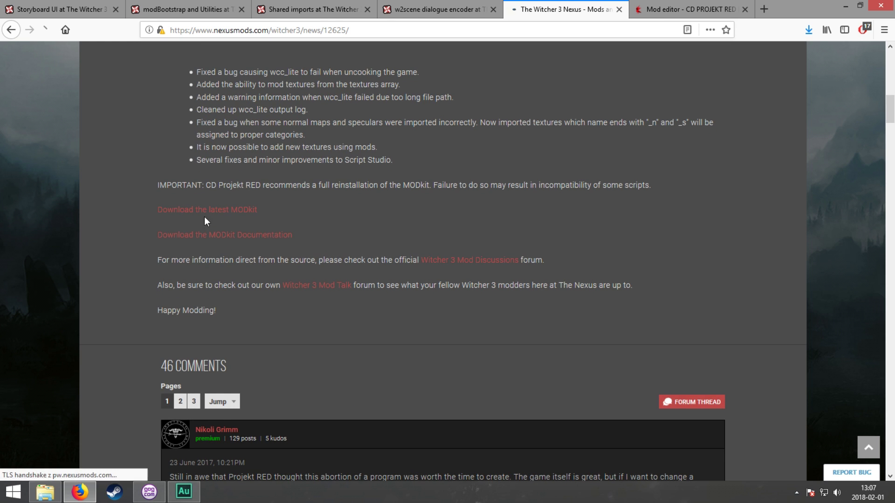
click(490, 308)
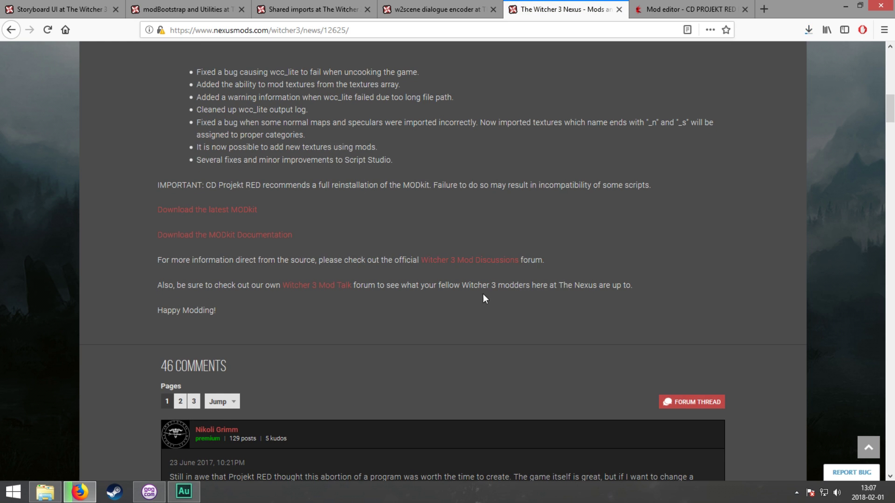
scroll(379, 171, up, 3)
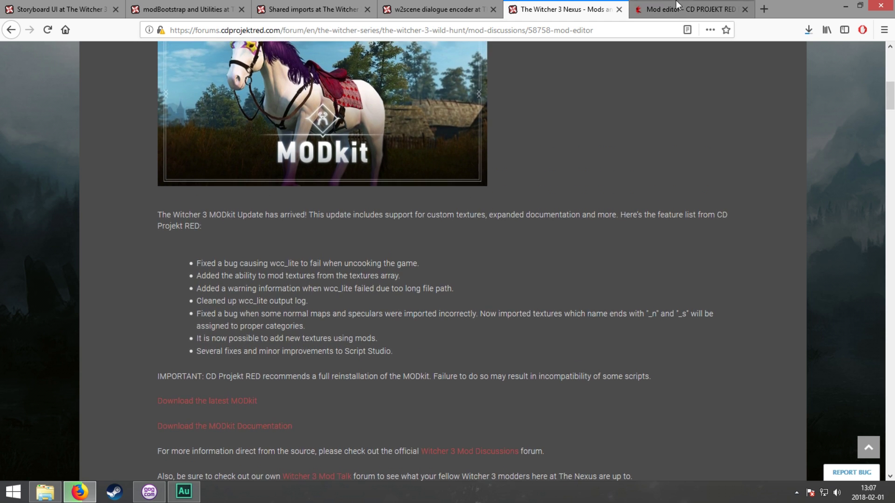
- Download W3Edit.rar from Google Drive via the link in the Mod editor forum thread
click(681, 8)
scroll(501, 158, down, 5)
scroll(499, 161, down, 1)
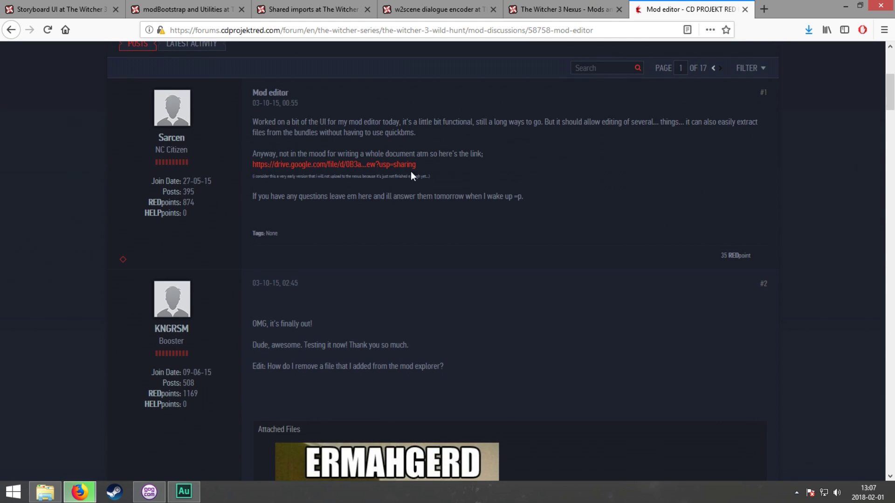
scroll(247, 142, up, 3)
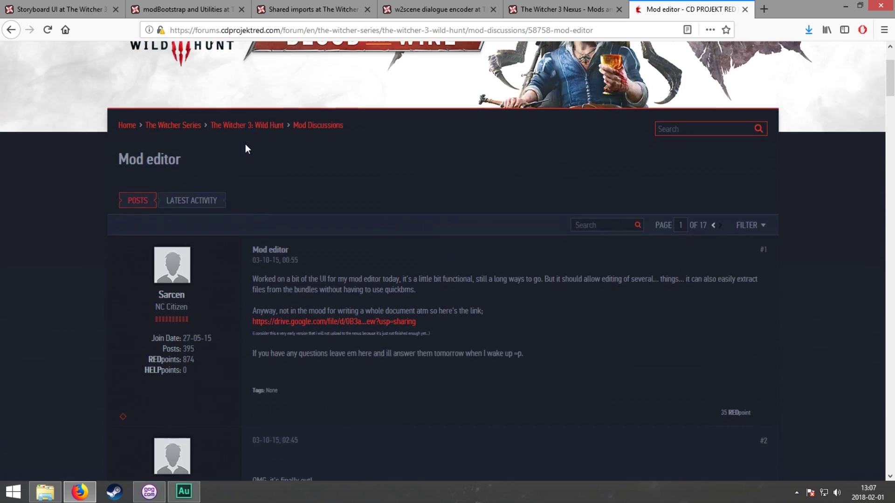
click(333, 292)
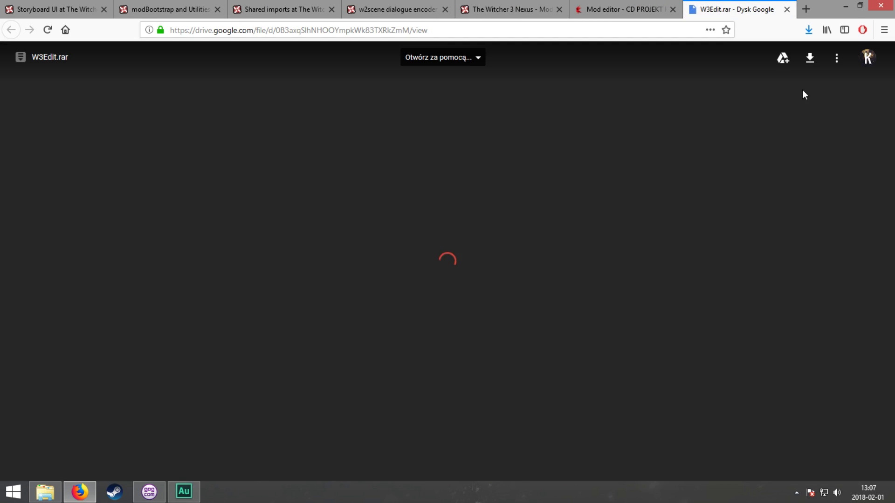
click(812, 58)
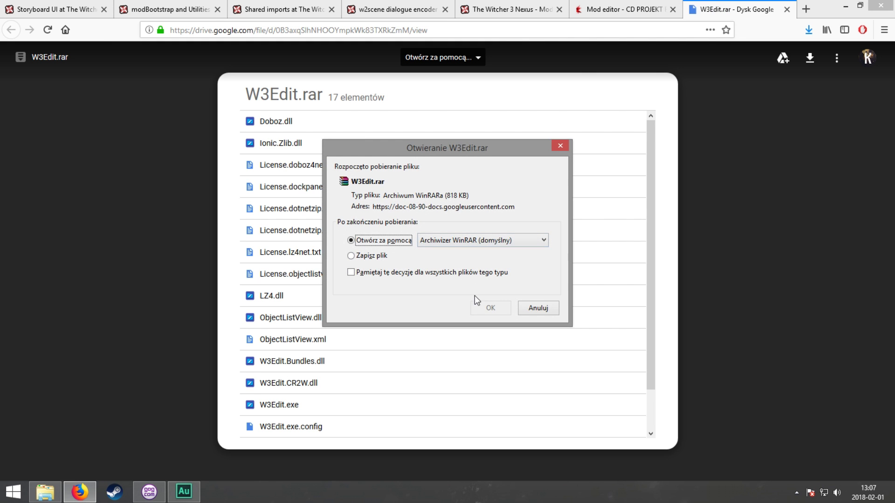
click(373, 255)
click(487, 307)
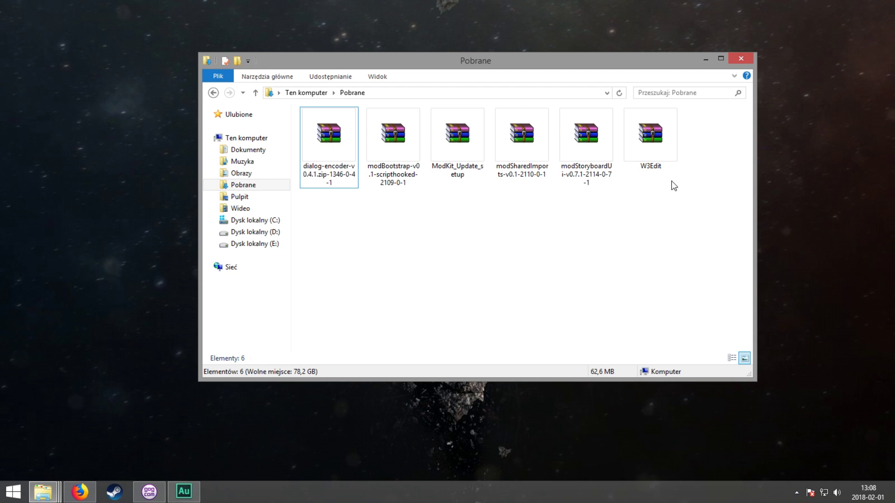
- Arrange the Pobrane and C: drive Explorer windows side by side
drag(706, 172, 436, 210)
mouse_move(44, 491)
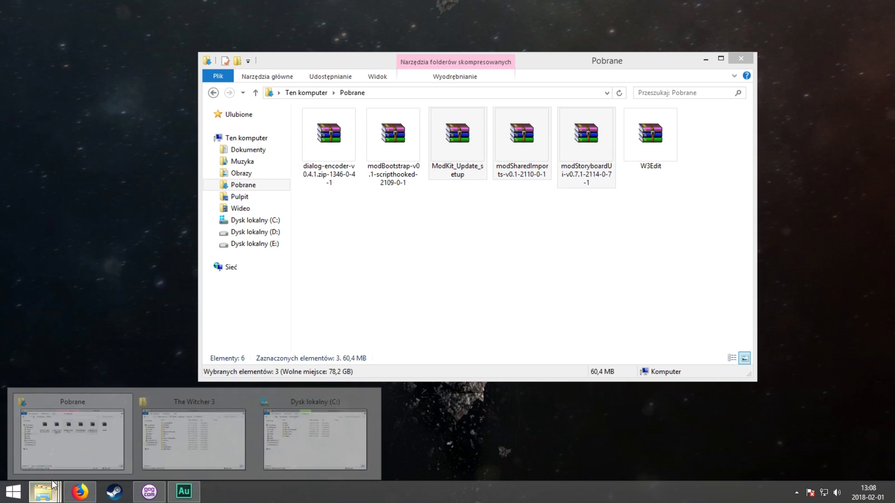
click(280, 426)
drag(387, 56, 474, 54)
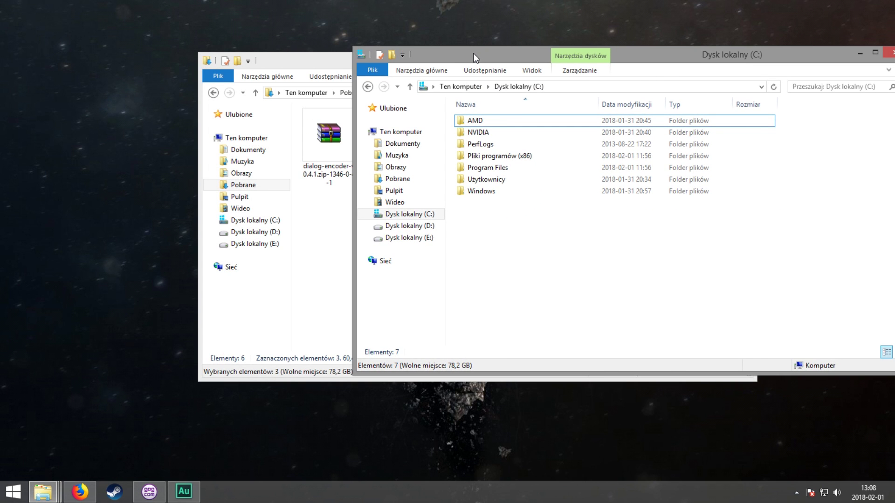
drag(319, 59, 140, 58)
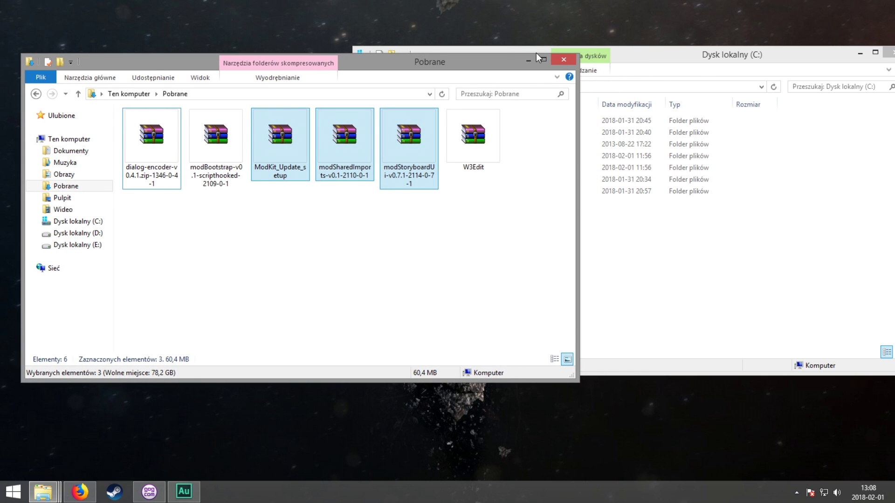
drag(689, 59, 741, 58)
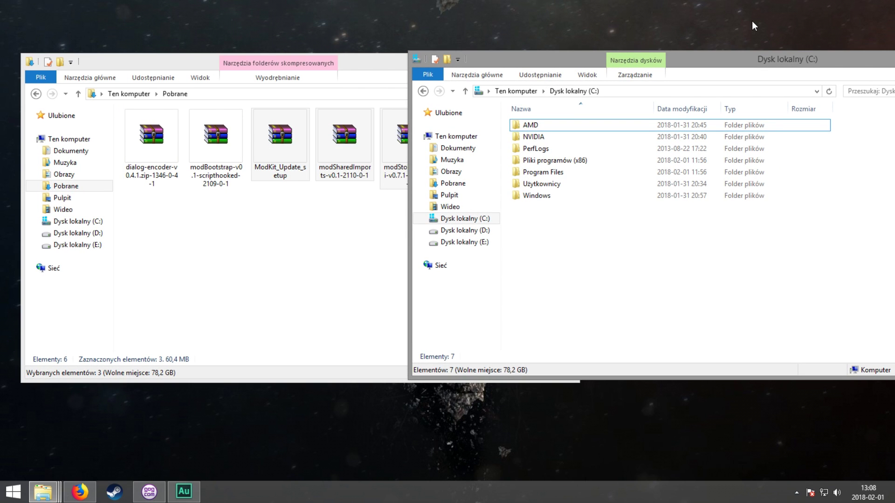
- Create a new folder named w3.mods at the root of drive C:
right_click(571, 275)
mouse_move(606, 385)
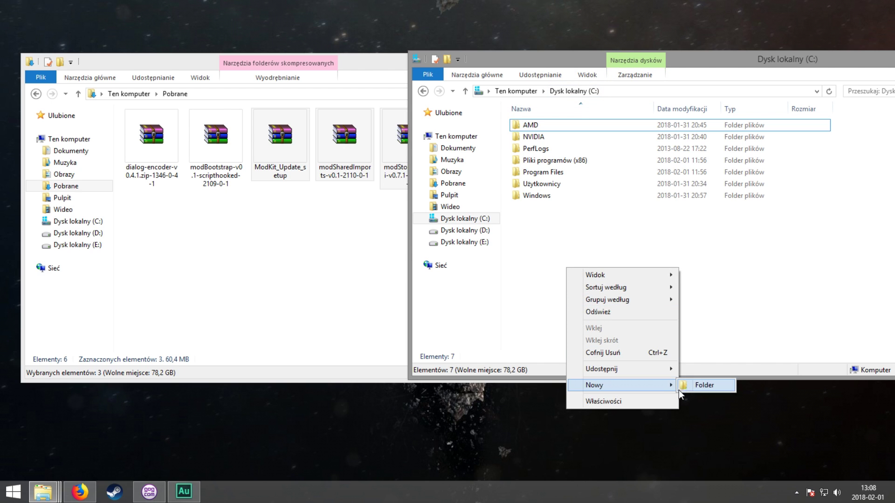
click(699, 385)
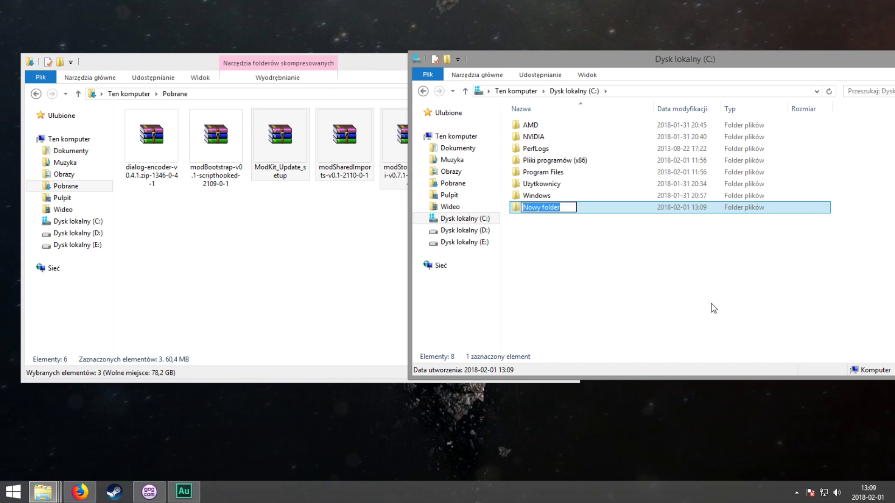
text(w3.mods)
key(Return)
- Open the new w3.mods folder, then close its empty window
double_click(583, 208)
drag(570, 235, 723, 182)
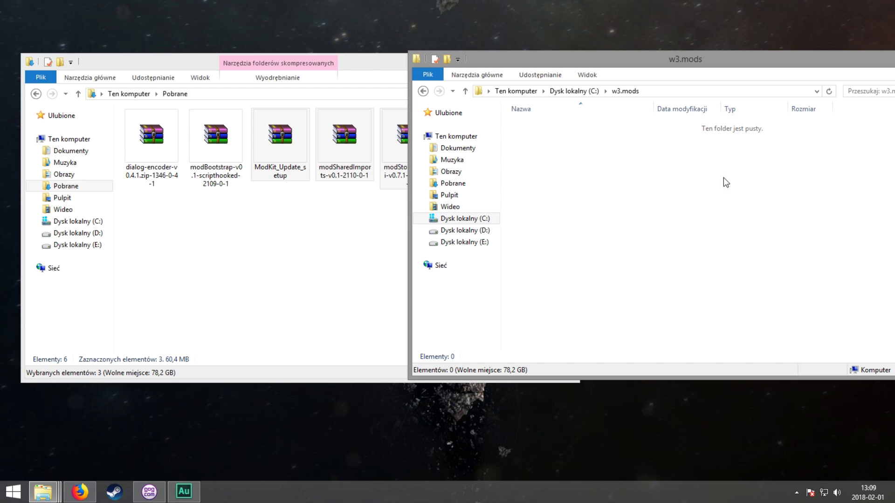
click(260, 235)
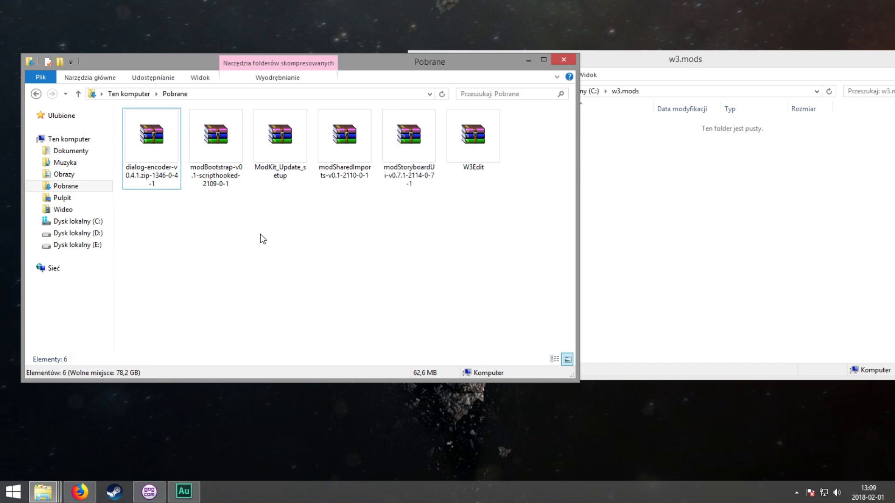
drag(271, 240, 144, 216)
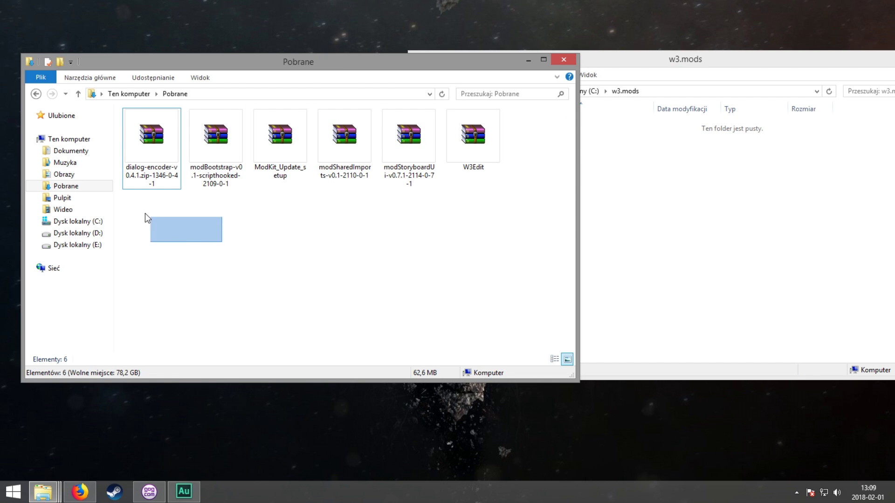
drag(662, 66, 449, 56)
click(712, 64)
- Place The Witcher 3 game folder window to the right of the Pobrane folder
click(43, 491)
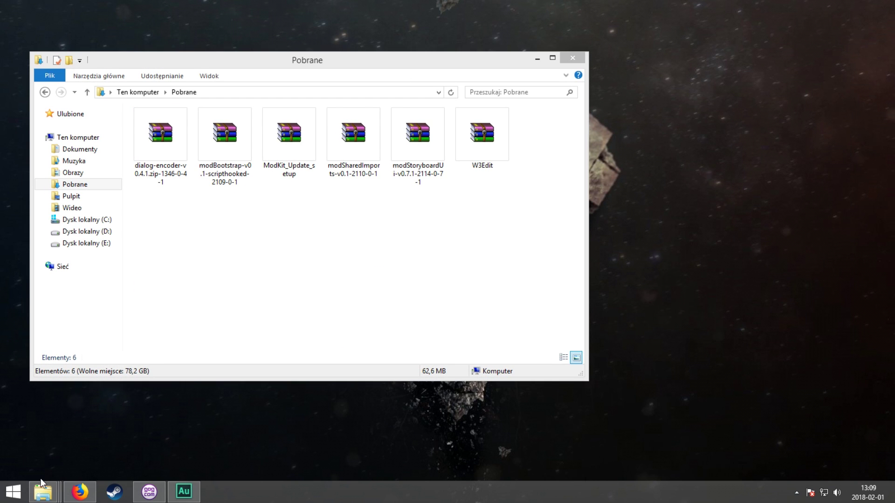
click(204, 427)
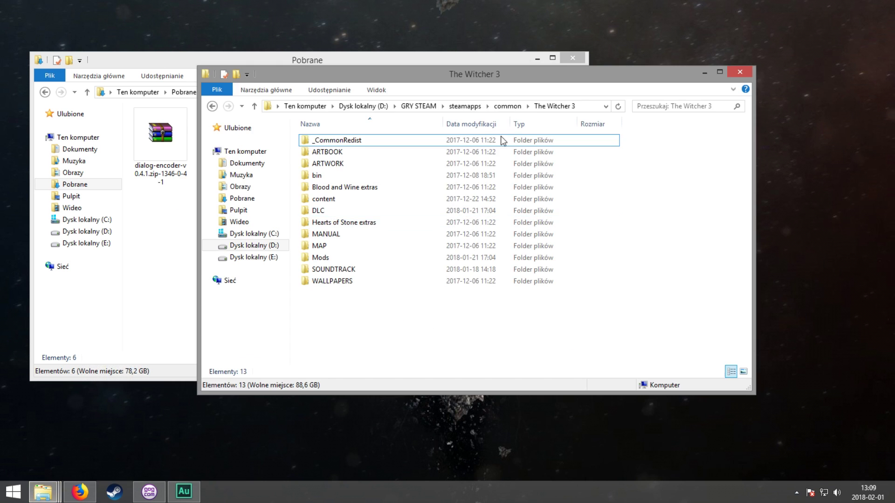
drag(466, 71, 772, 57)
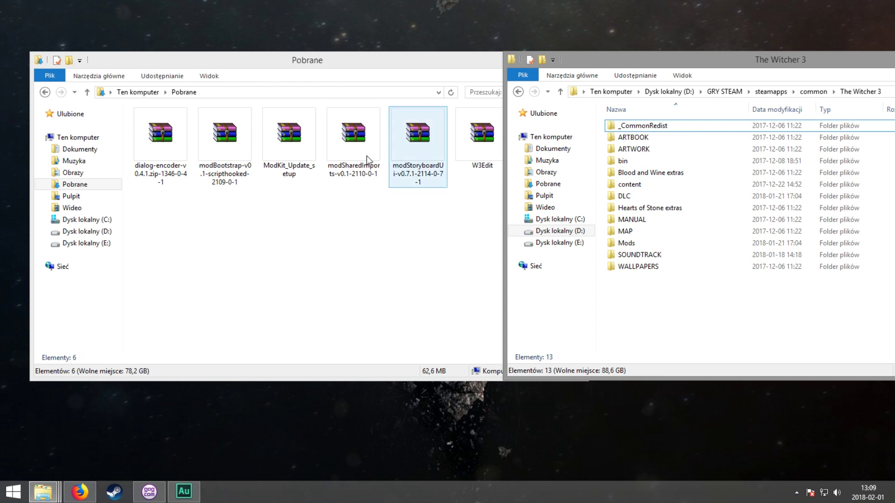
click(276, 244)
click(414, 141)
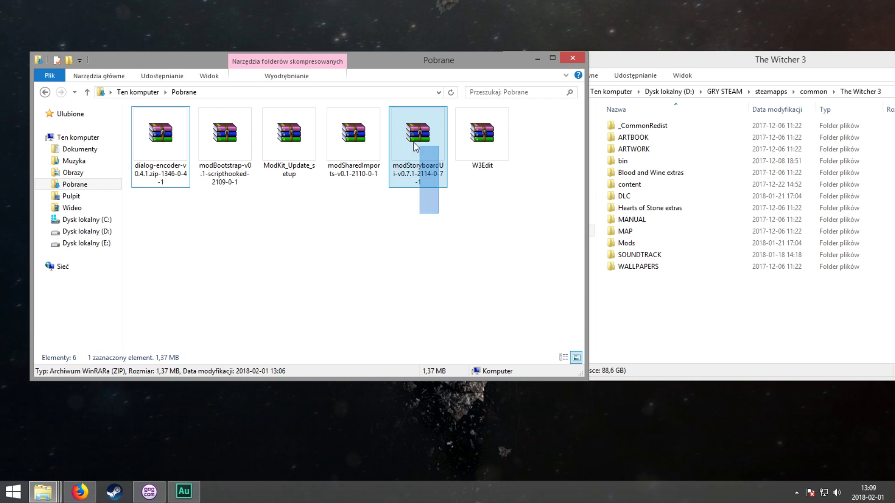
drag(219, 223, 253, 234)
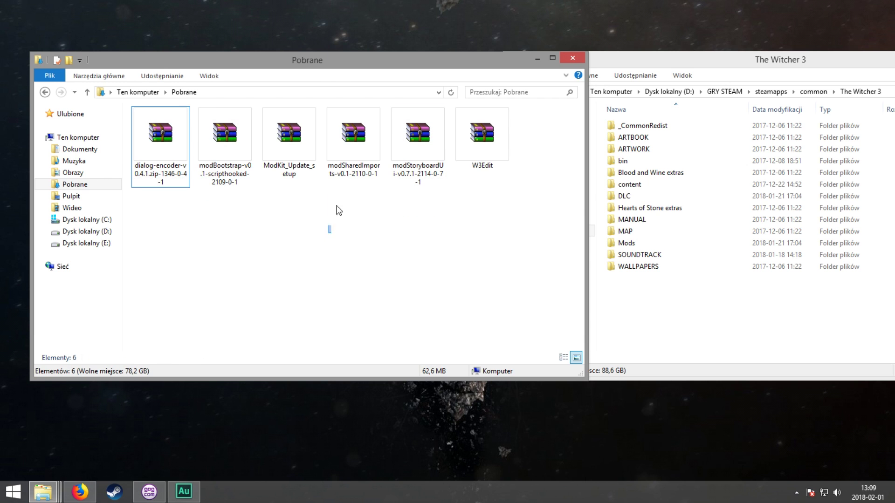
drag(330, 232, 391, 80)
click(513, 243)
- Inspect the Storyboard UI archive's DLC and mods folders against the game's DLC and Mods folders
double_click(433, 162)
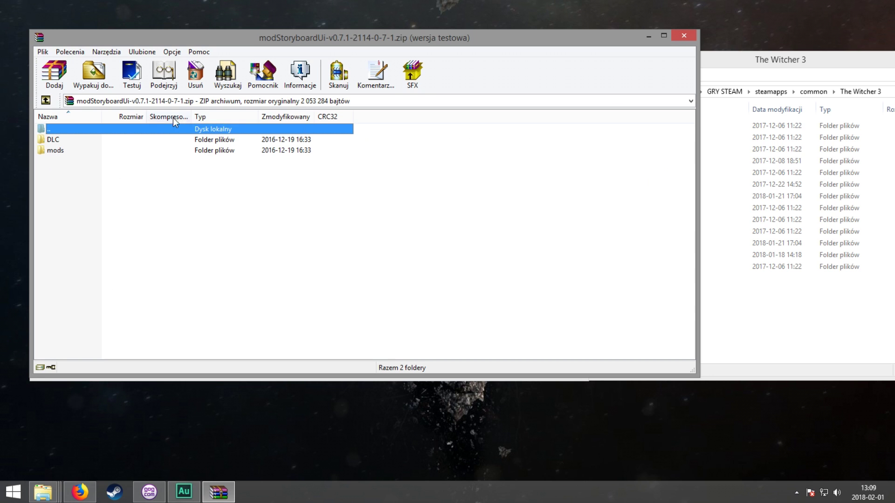
mouse_move(77, 165)
mouse_down()
mouse_move(61, 142)
mouse_move(72, 151)
mouse_up()
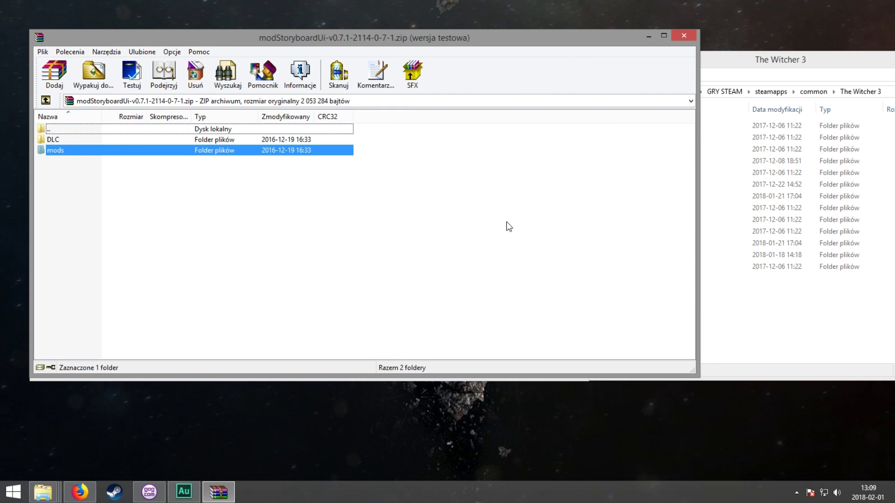
click(690, 304)
click(711, 299)
click(660, 246)
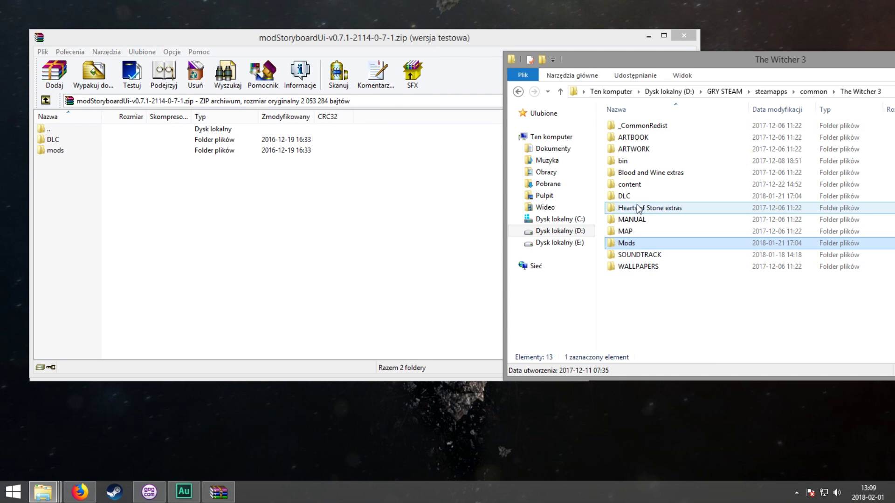
ctrl+click(636, 198)
drag(184, 186, 145, 140)
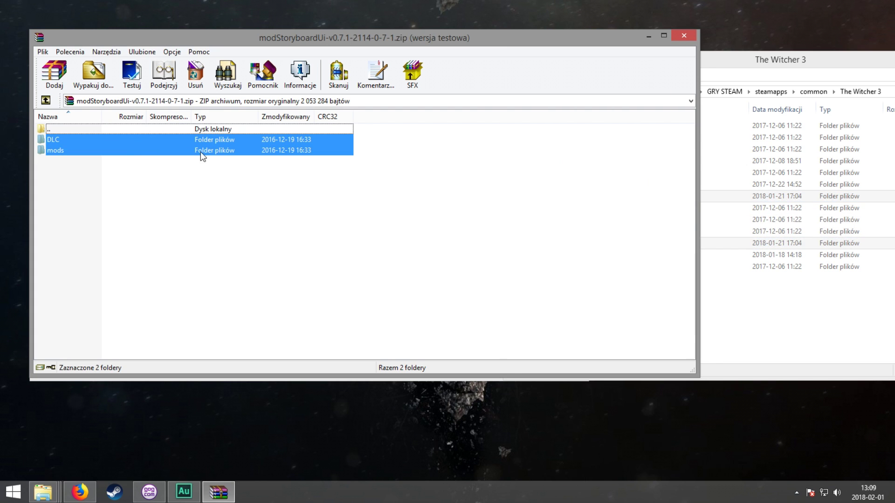
click(686, 36)
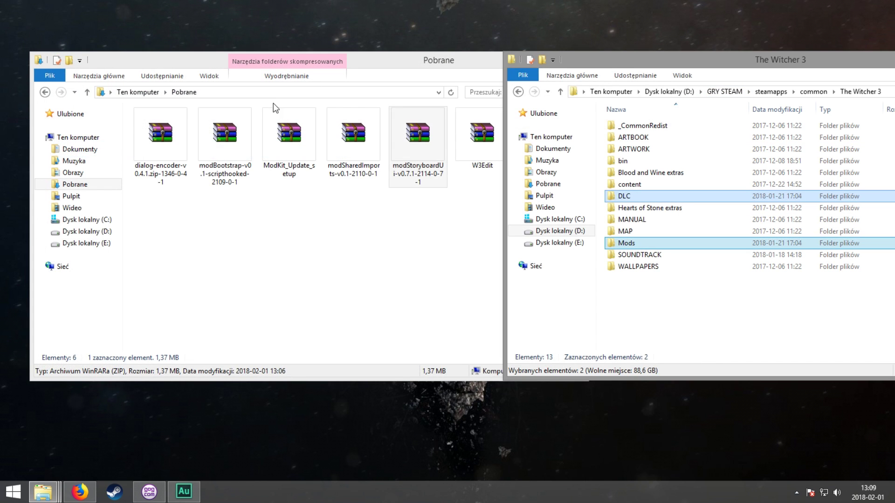
- Check the contents of the modBootstrap and modSharedImports archives in WinRAR
double_click(223, 140)
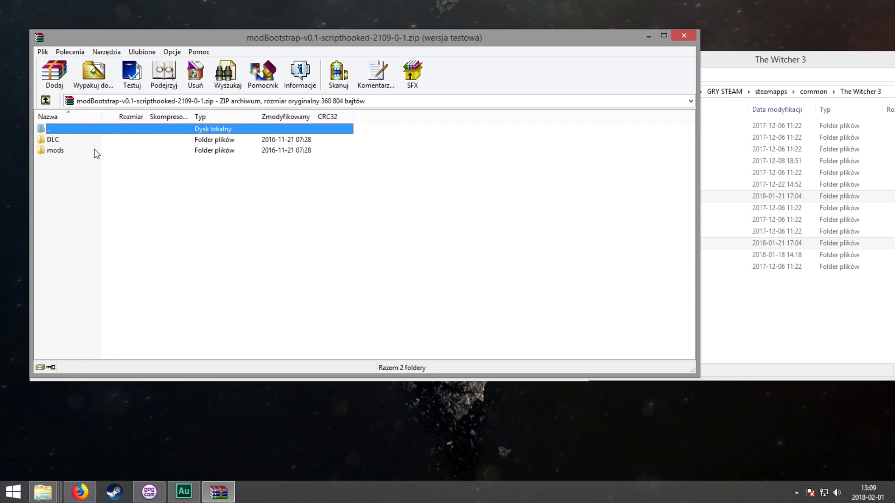
click(683, 35)
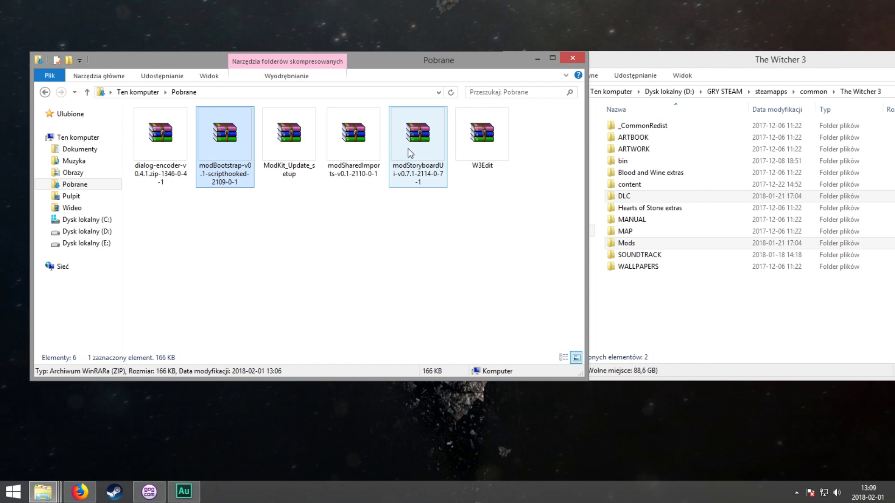
double_click(357, 152)
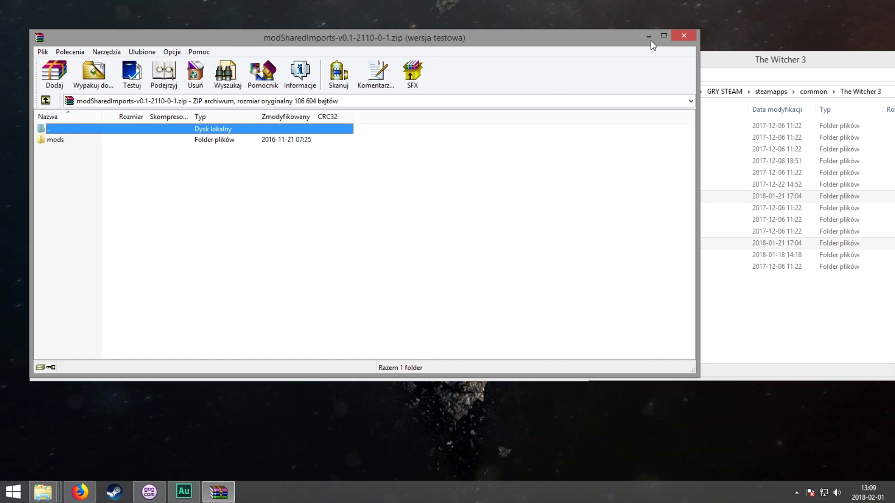
click(683, 36)
- Reopen the modStoryboardUi archive and navigate into mods\modStoryboardUi
double_click(437, 130)
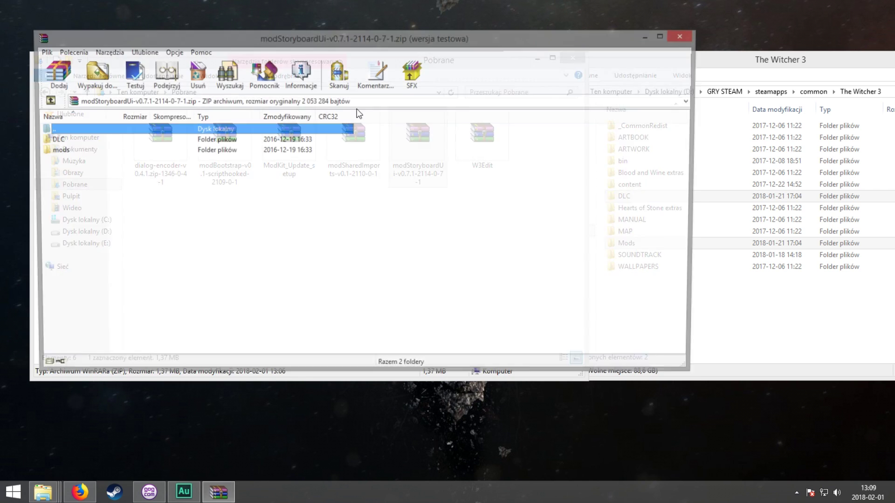
double_click(62, 147)
double_click(105, 127)
click(100, 140)
double_click(87, 152)
click(96, 145)
key(BackSpace)
click(97, 144)
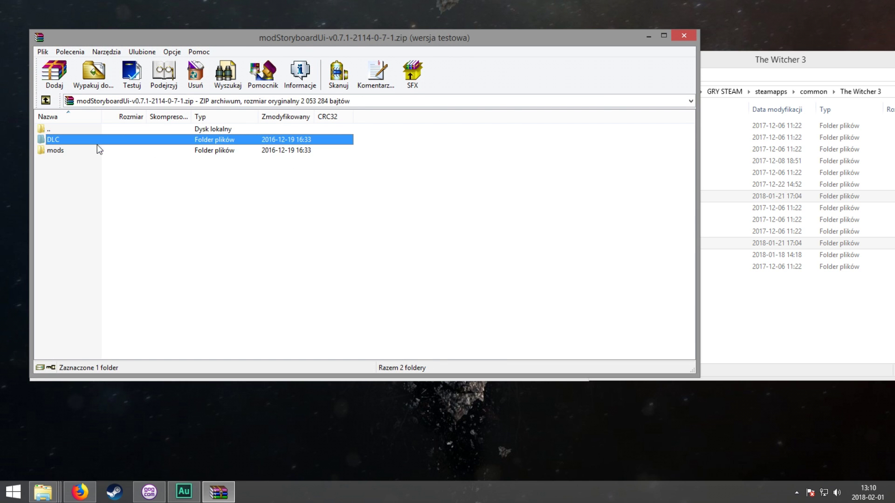
double_click(94, 150)
double_click(93, 139)
- Drag modStoryboardUi.input.settings from WinRAR into Pobrane, then close the archive
click(88, 150)
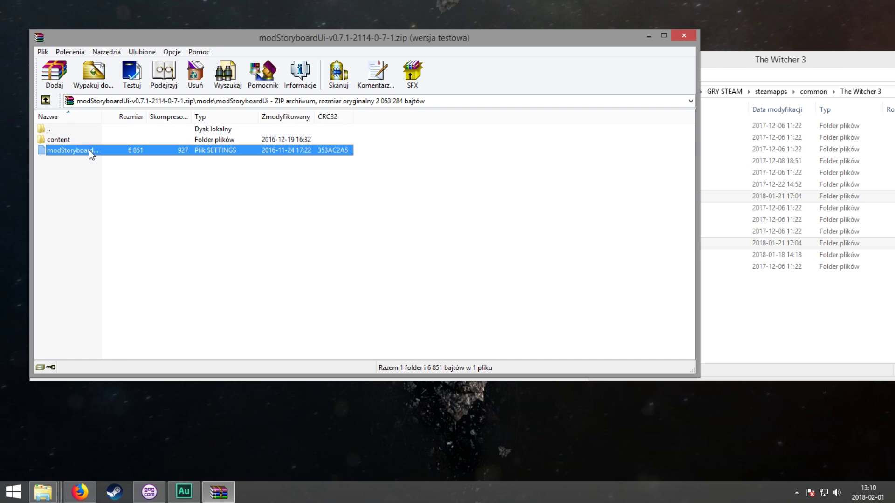
click(125, 117)
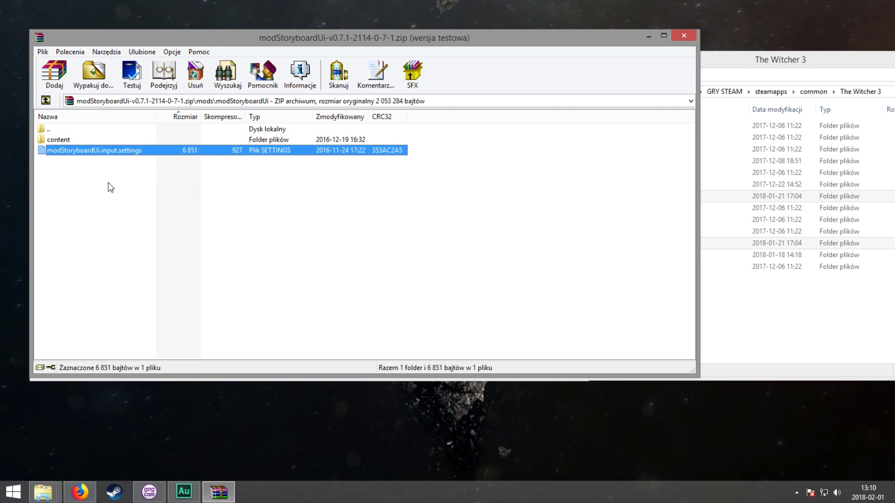
drag(122, 171, 462, 212)
drag(353, 42, 664, 62)
drag(393, 175, 315, 223)
drag(705, 56, 385, 101)
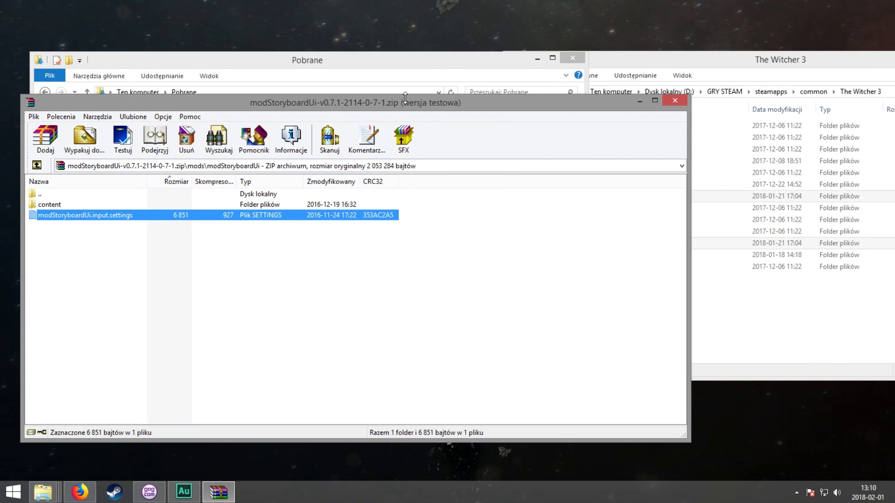
click(680, 97)
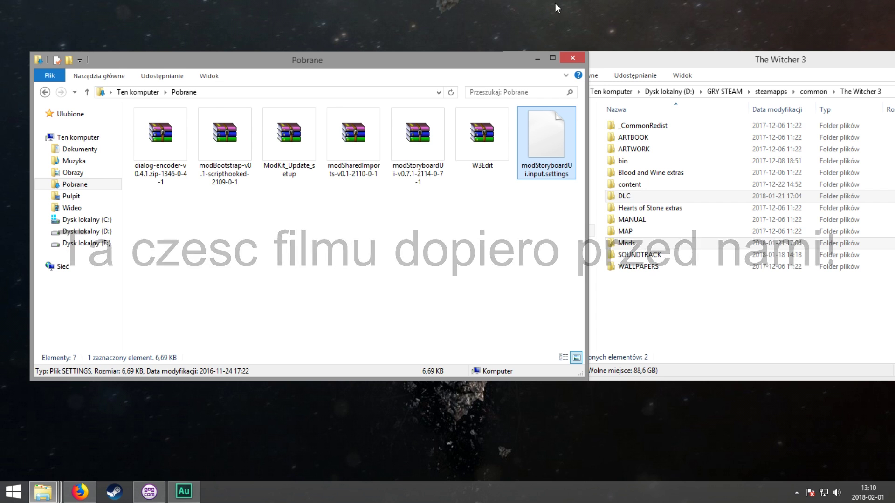
- Open modStoryboardUi.input.settings in Notepad (Notatnik)
right_click(548, 139)
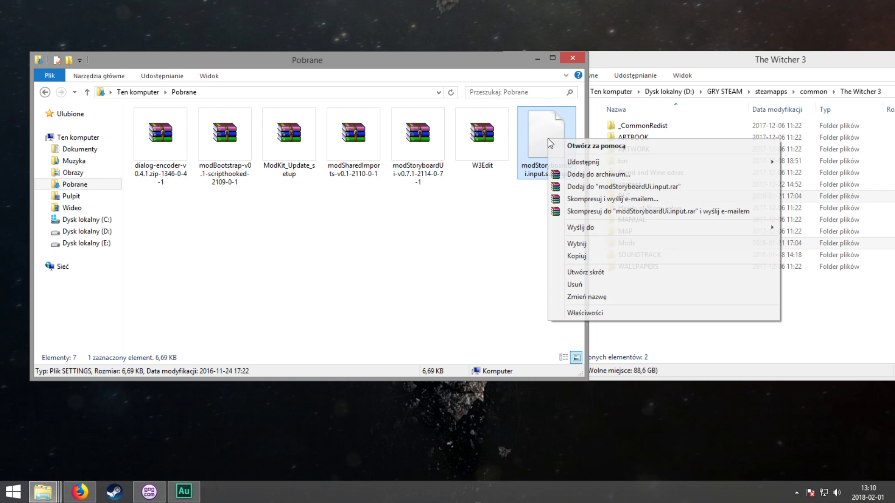
click(608, 145)
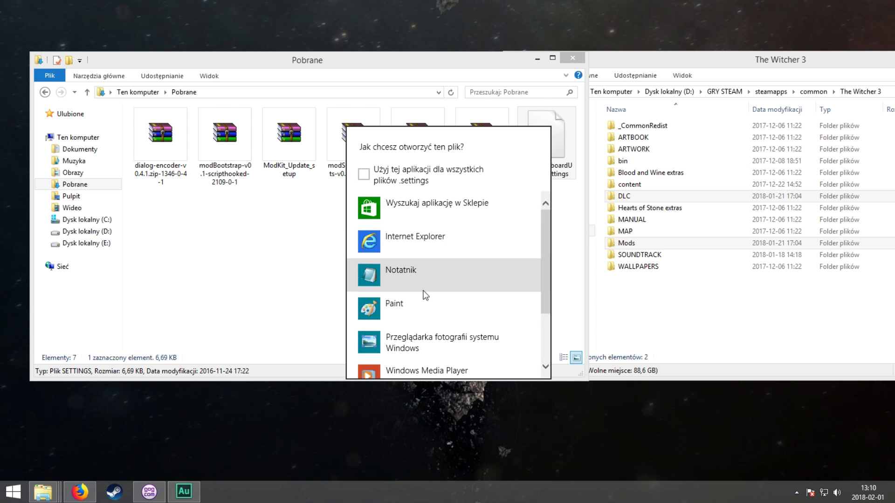
click(410, 280)
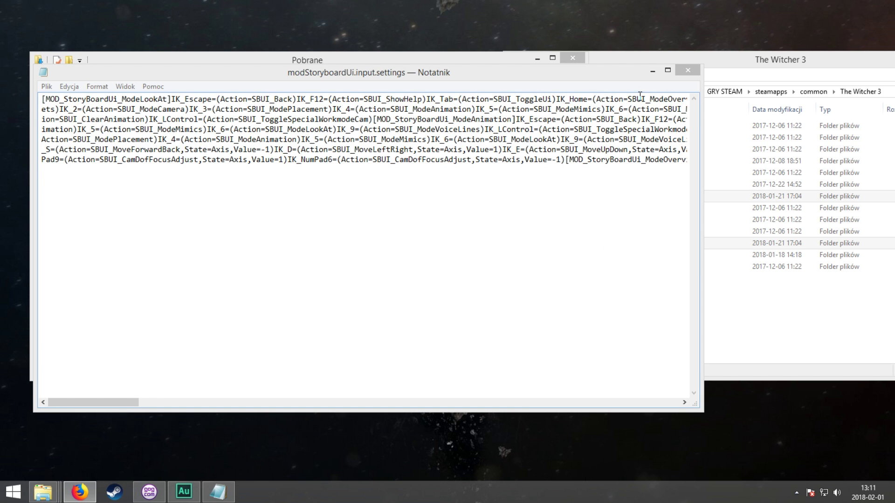
- Check the Notepad++ download page in Firefox, then close the settings file in Notepad
click(79, 491)
scroll(332, 240, down, 3)
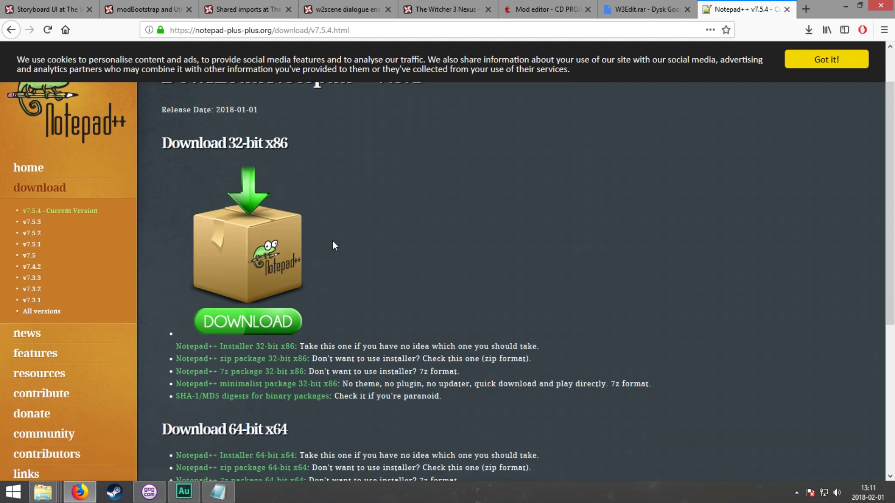
scroll(331, 241, up, 3)
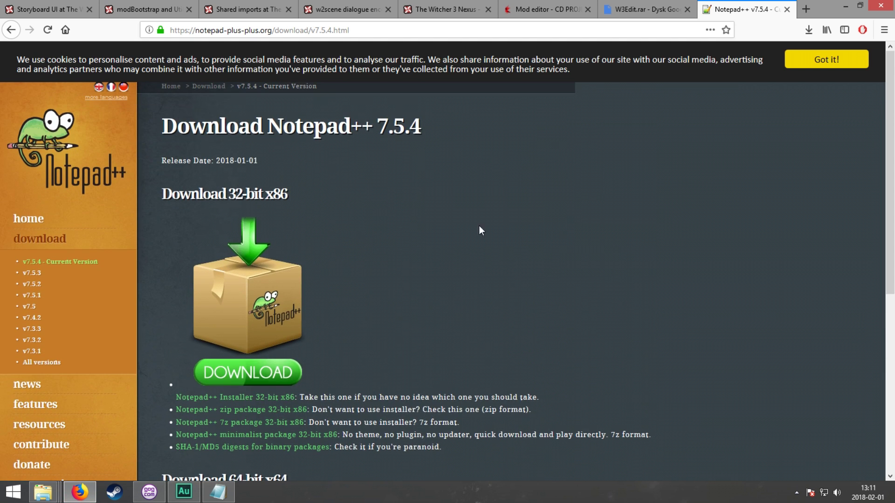
click(848, 3)
click(686, 69)
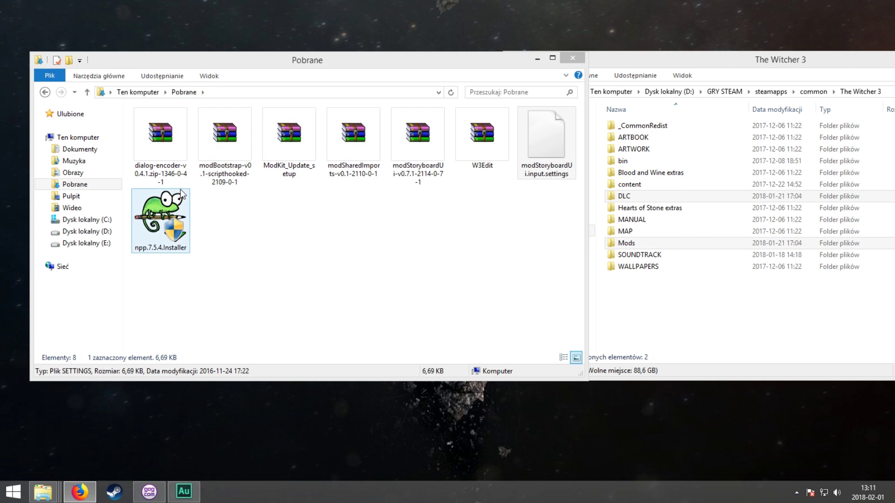
- Open the settings file in Notepad++, copy all 194 lines of key bindings, and close the editor
right_click(544, 142)
click(599, 163)
drag(248, 3, 299, 19)
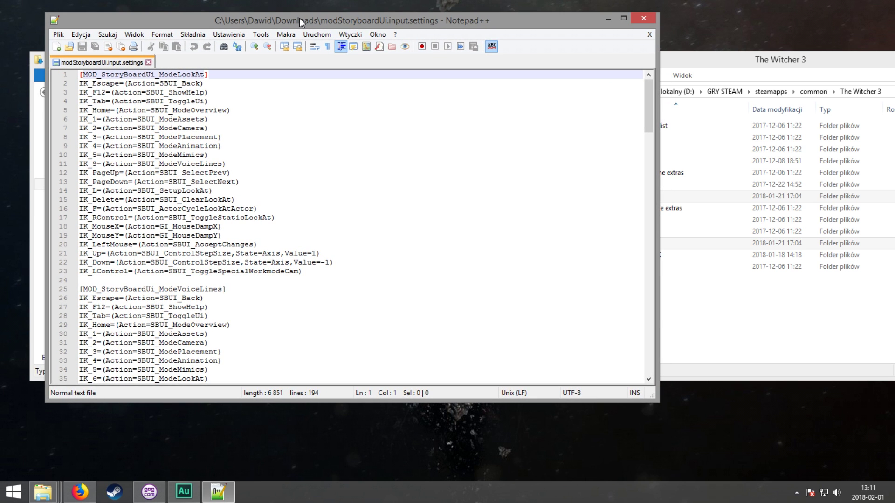
scroll(255, 186, down, 6)
scroll(255, 196, up, 6)
key(ctrl+a)
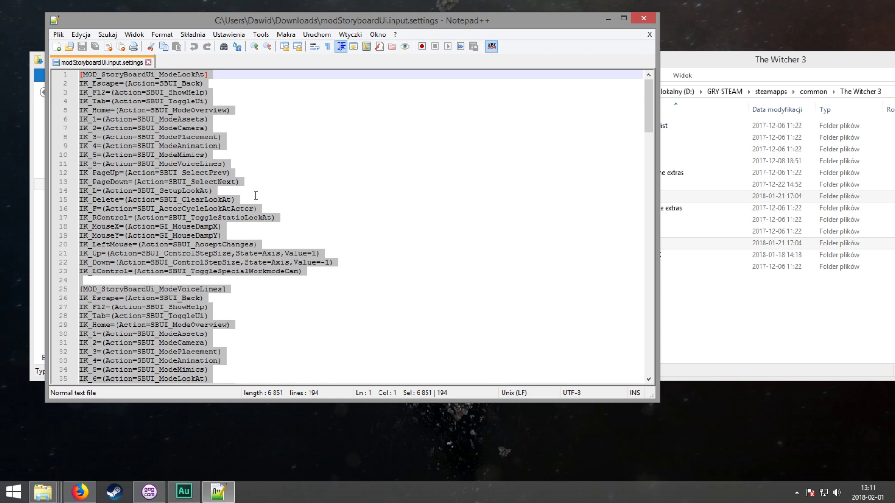
click(242, 86)
drag(82, 73, 492, 500)
right_click(194, 276)
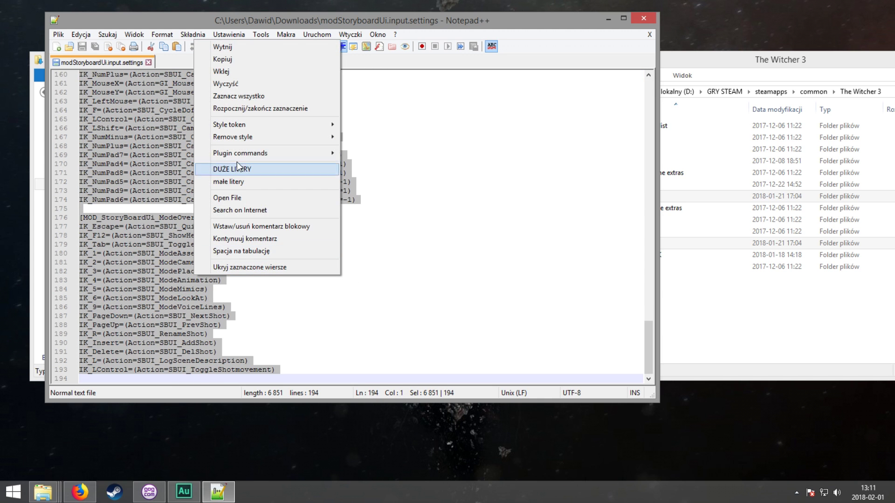
click(448, 128)
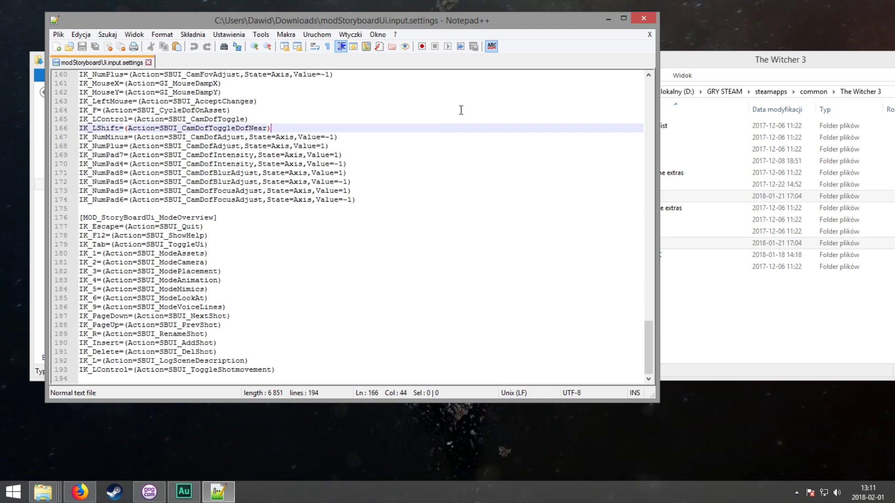
click(638, 21)
- Open Dokumenty\The Witcher 3\input.settings in Notepad++ and scroll to its end
click(722, 335)
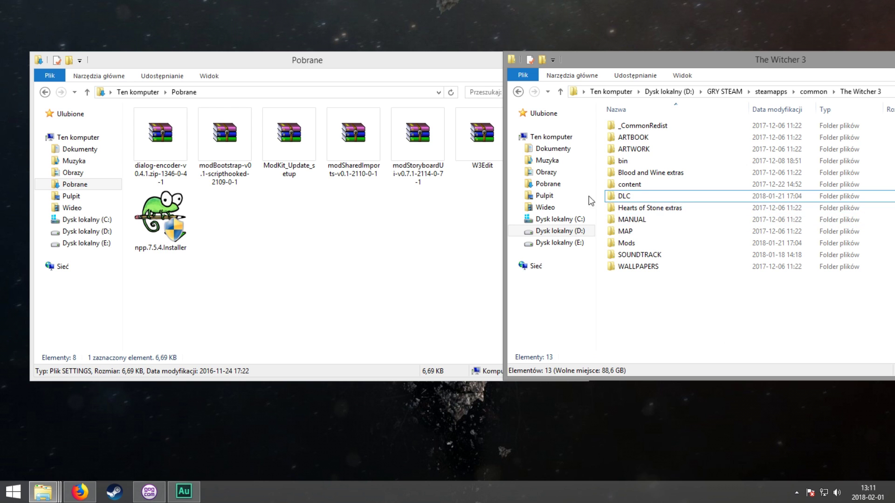
click(564, 152)
double_click(664, 315)
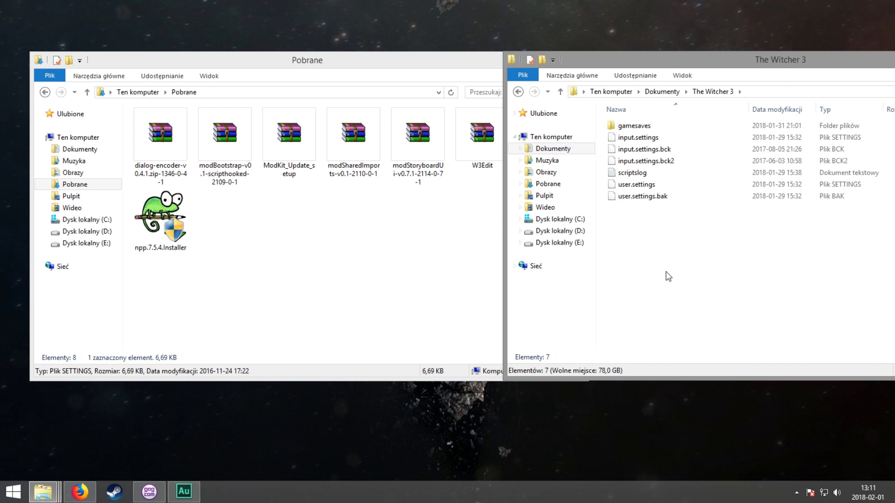
right_click(643, 137)
click(689, 154)
drag(648, 81, 648, 371)
- Paste the Storyboard UI key bindings after [TutorialPopup], save the file, and close Notepad++
click(218, 361)
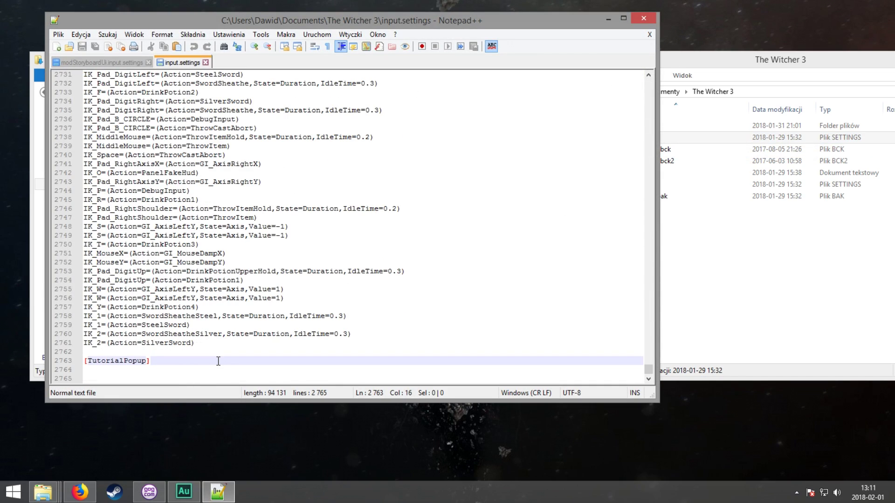
key(Return)
key(Return)
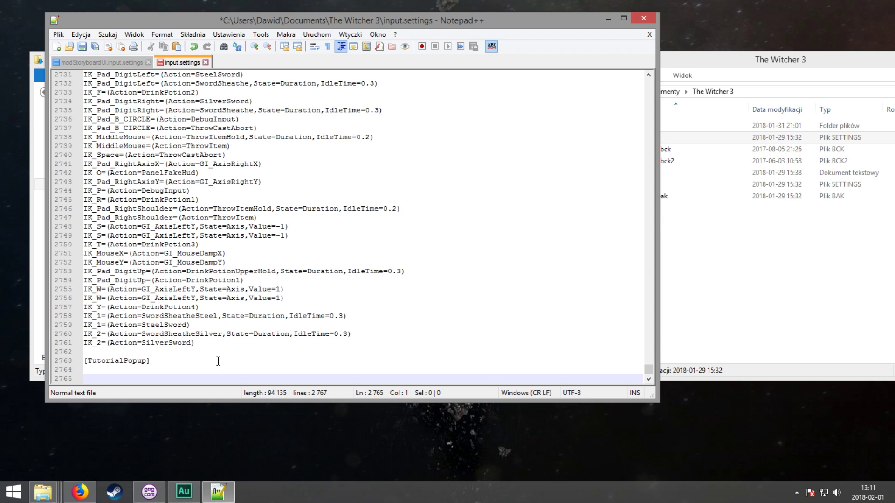
key(ctrl+v)
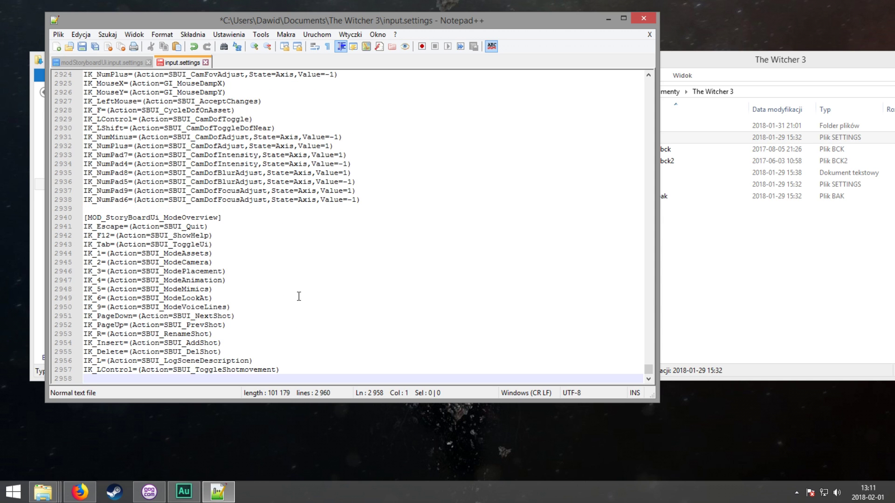
click(207, 62)
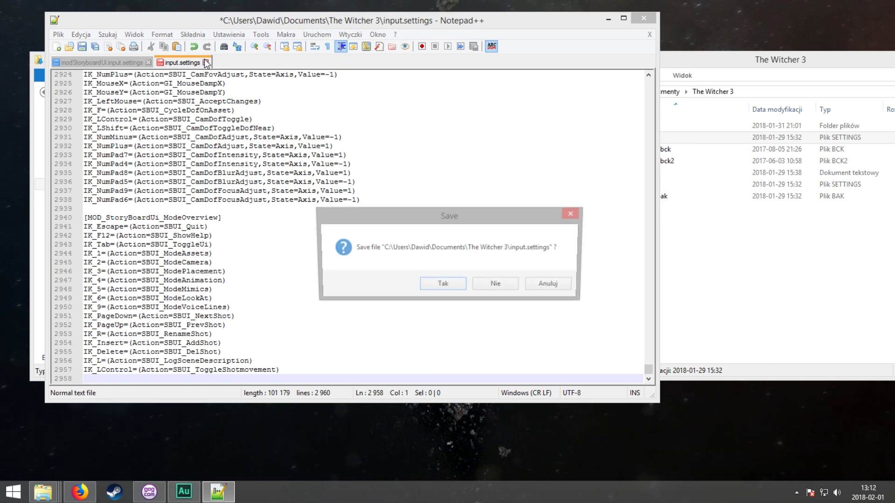
click(487, 288)
click(148, 62)
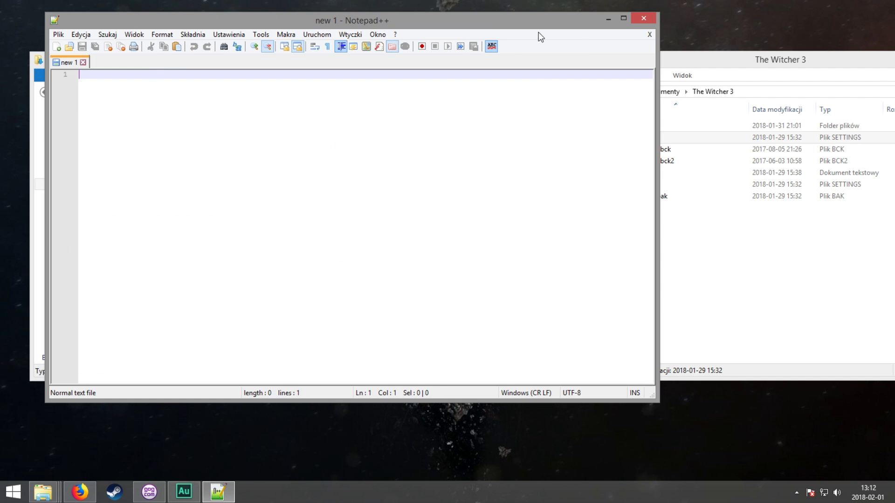
click(643, 18)
- Check input.settings properties, then return that window to steamapps and minimize it
right_click(662, 141)
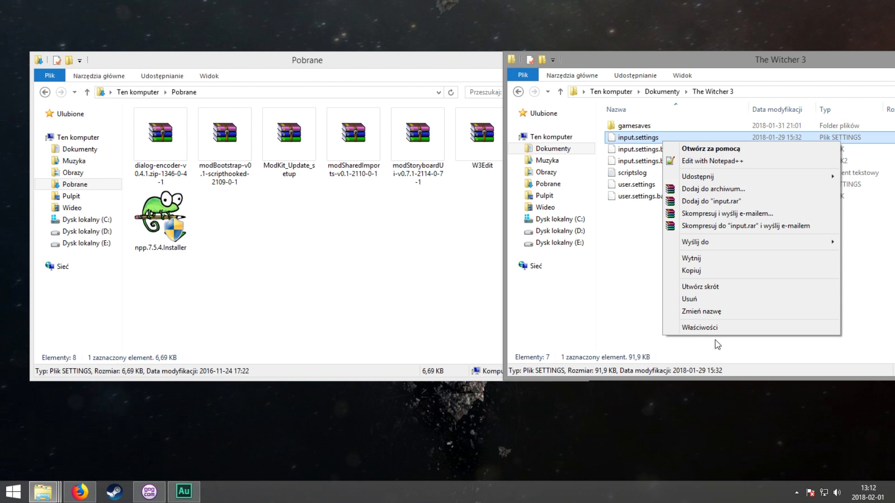
click(719, 330)
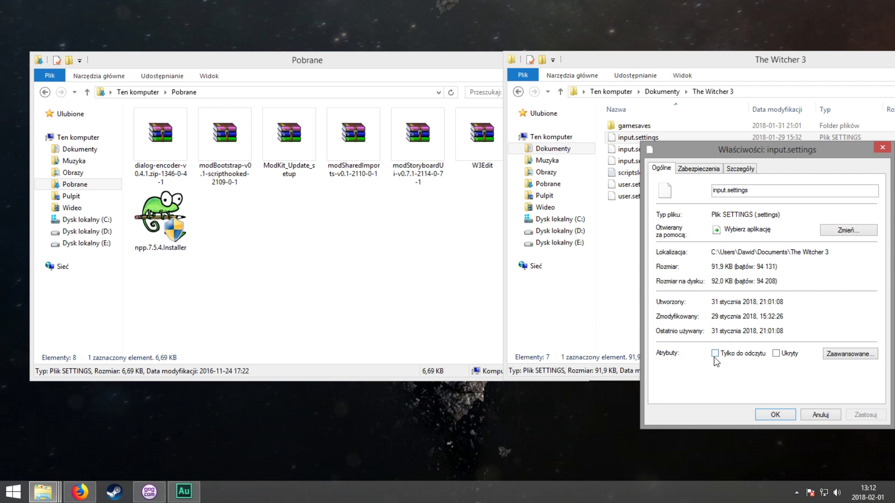
click(775, 415)
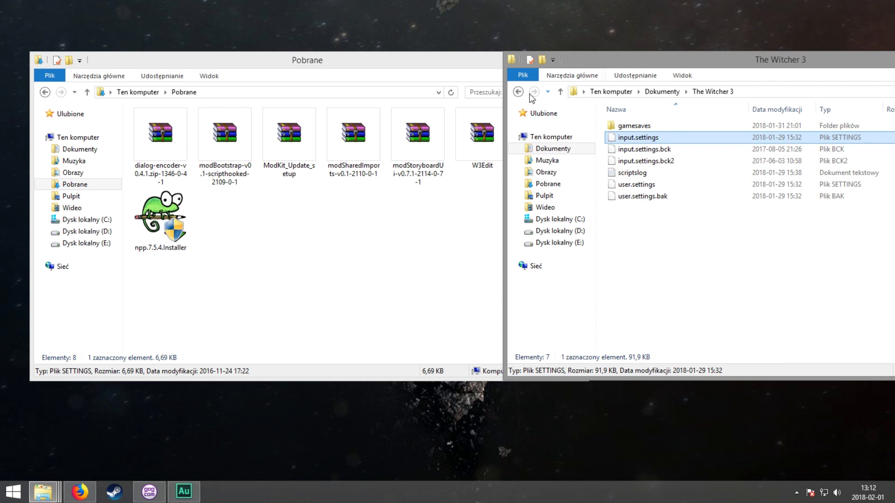
click(518, 92)
click(518, 92)
click(518, 92)
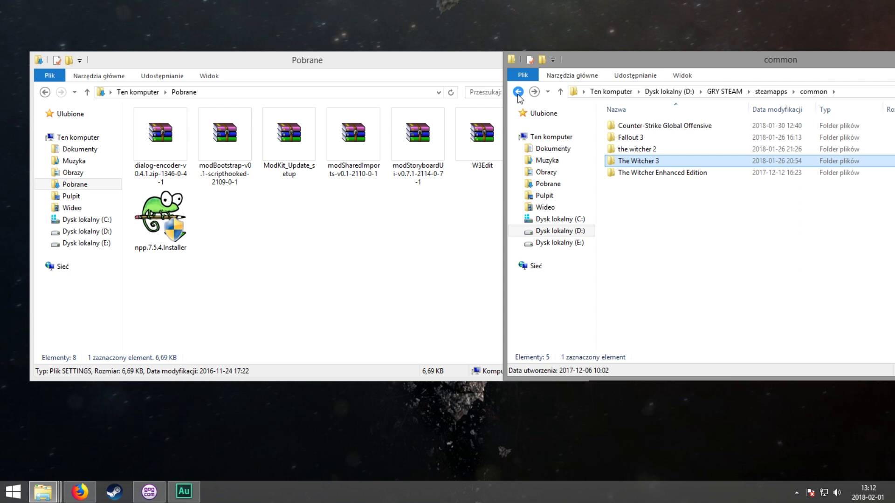
click(518, 92)
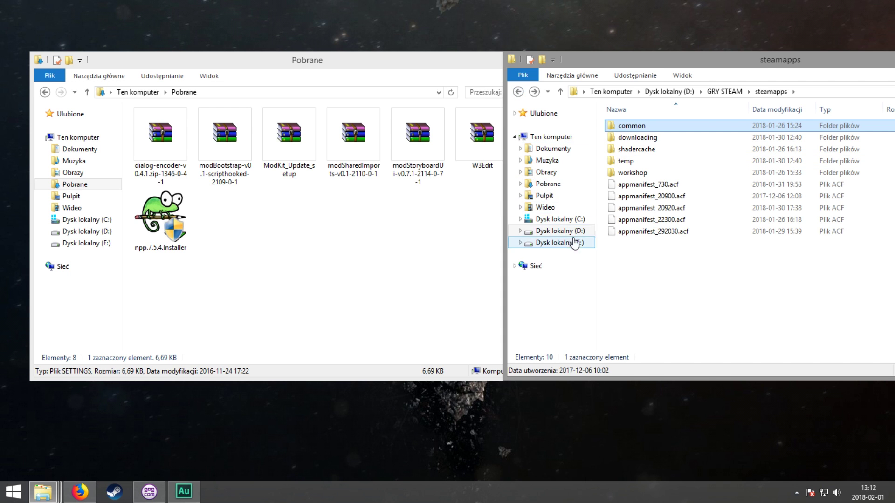
drag(764, 63, 581, 66)
click(697, 60)
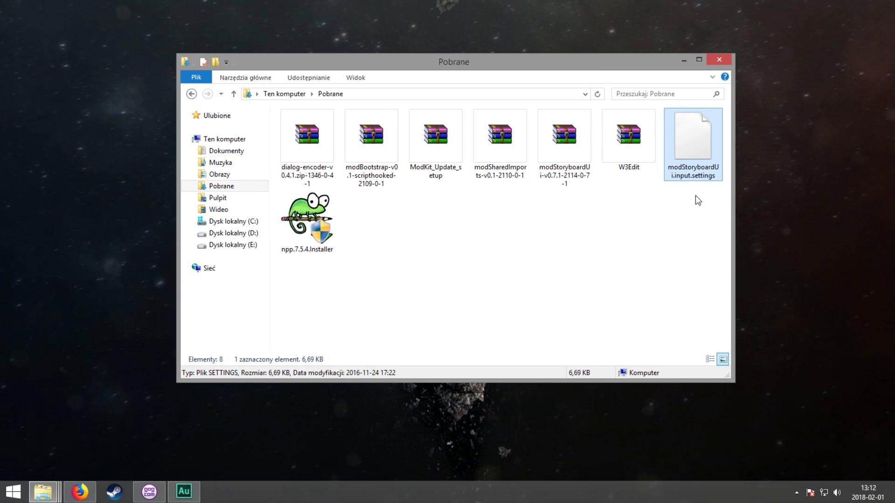
- Delete the five used files from Pobrane: modSharedImports, modStoryboardUi, modBootstrap and the Notepad++ installer
ctrl+click(578, 157)
ctrl+click(517, 175)
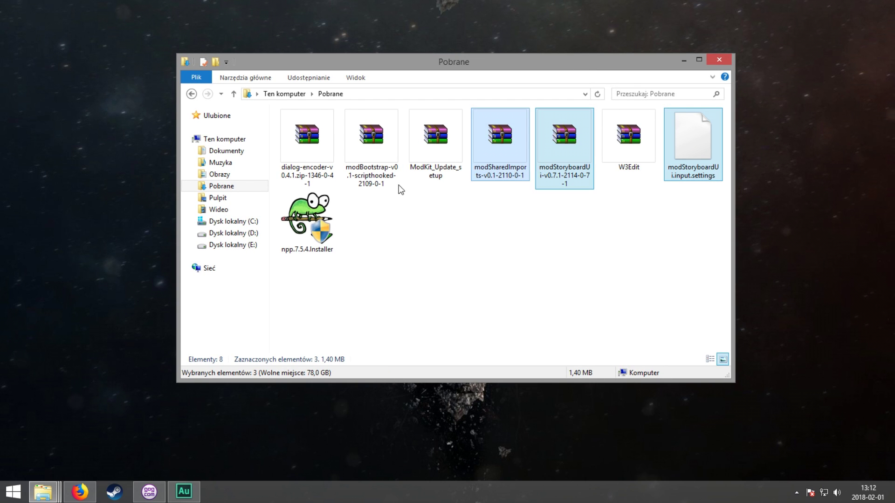
ctrl+click(378, 159)
ctrl+click(308, 222)
key(Delete)
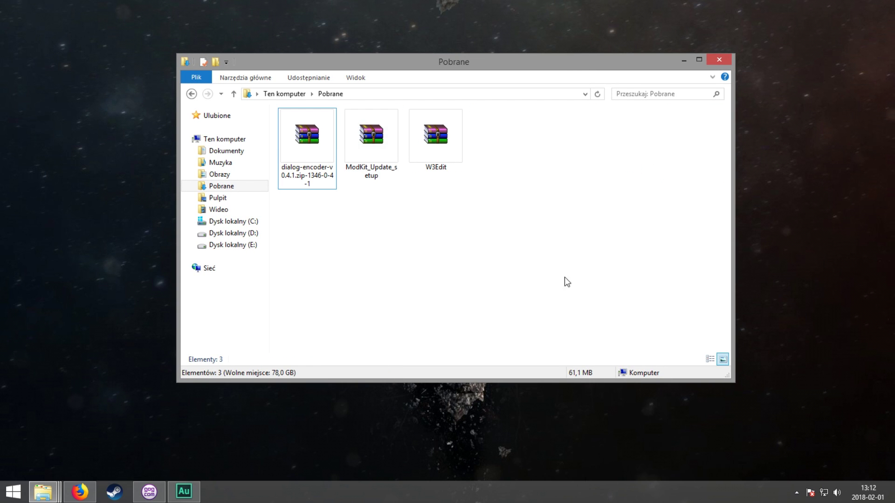
drag(429, 70, 274, 83)
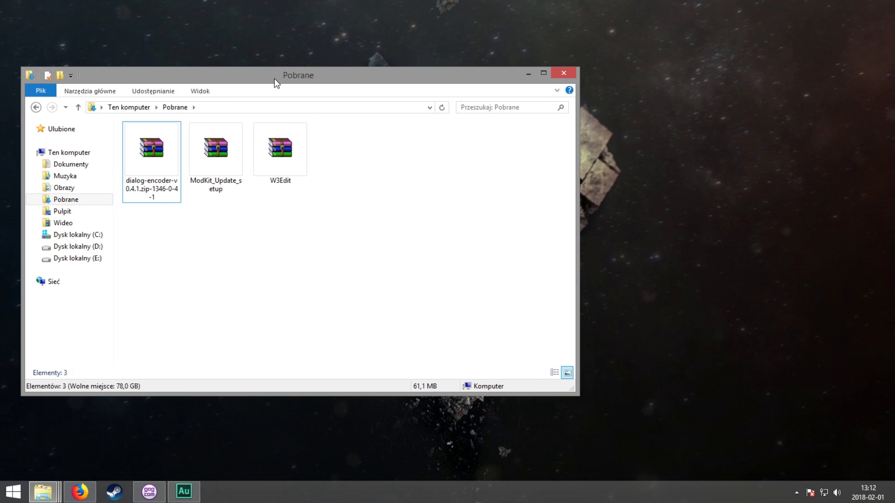
- Place the w3.mods window beside Pobrane and extract the W3Edit archive to a W3Edit folder
click(43, 492)
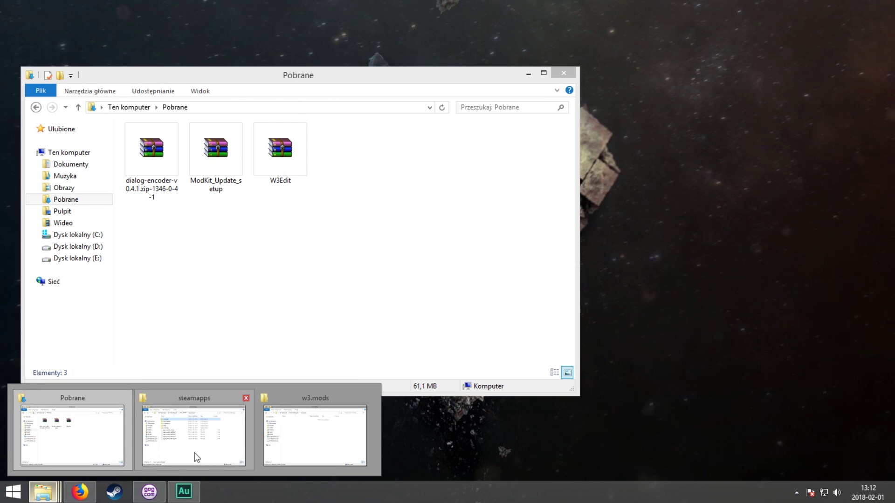
click(295, 432)
drag(391, 79, 587, 84)
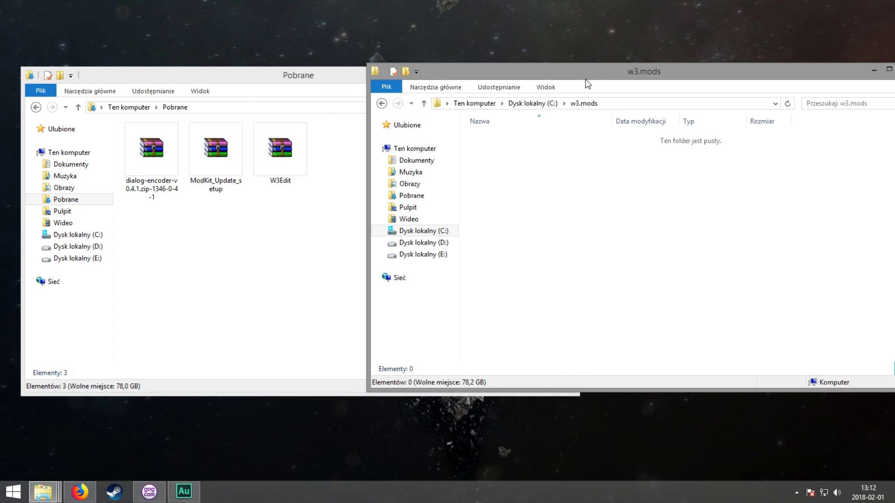
drag(289, 233, 307, 175)
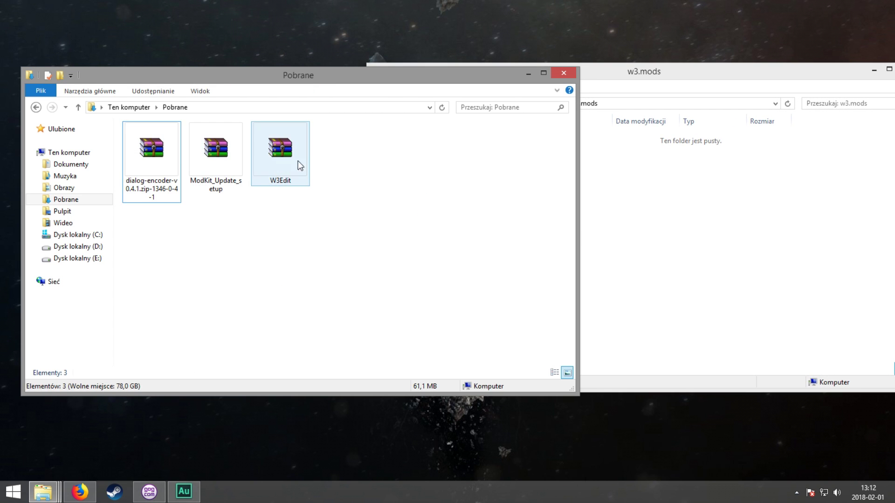
right_click(283, 150)
click(341, 206)
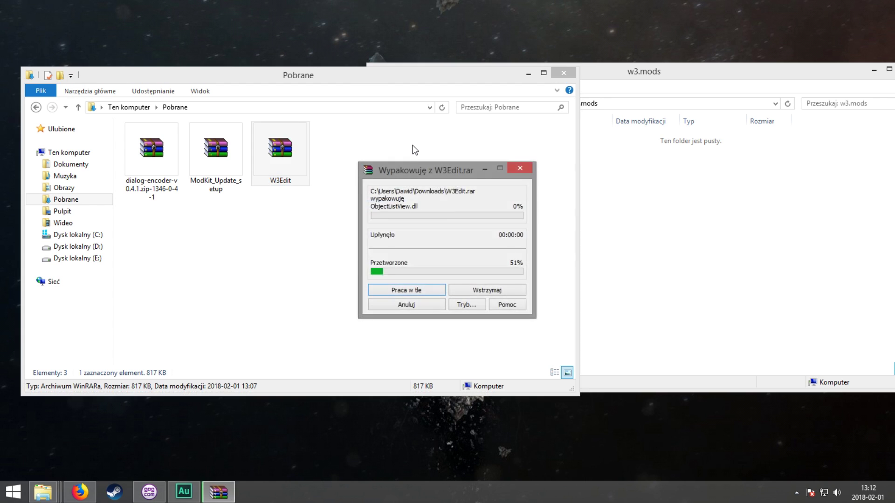
double_click(347, 152)
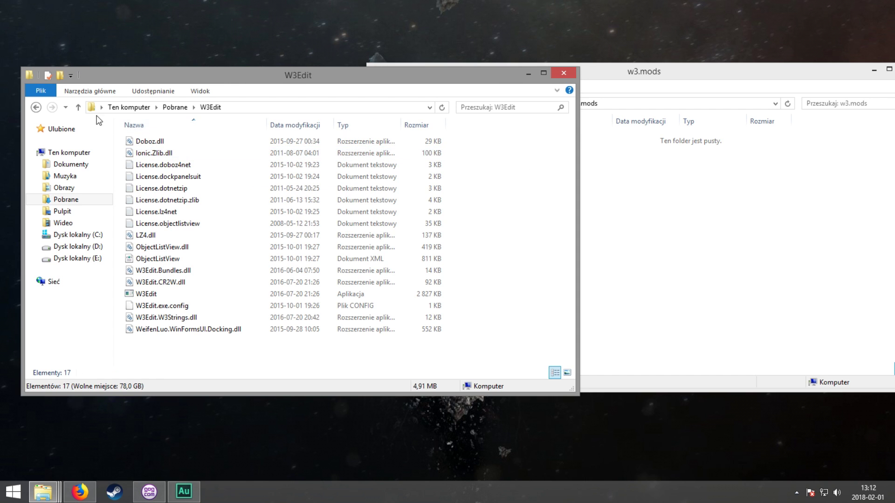
- Rename the W3Edit folder to modeditor, move it into w3.mods, and delete the W3Edit archive
click(36, 107)
right_click(167, 156)
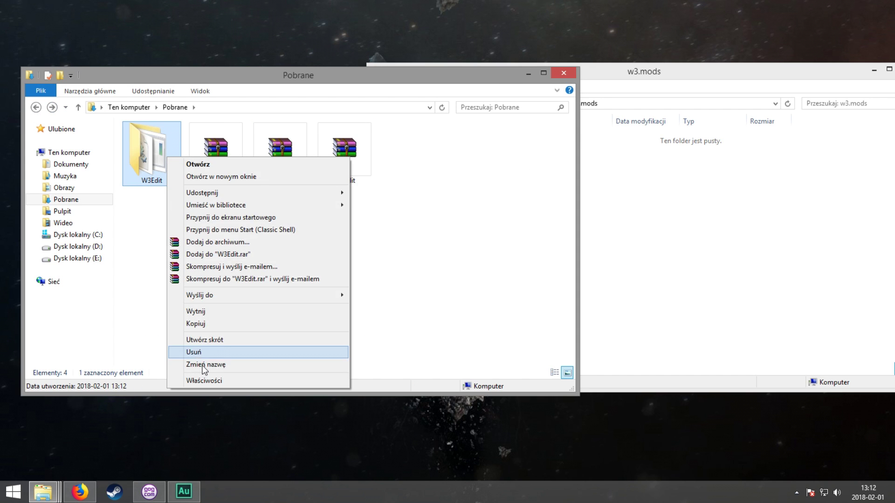
click(202, 365)
text(modeditor)
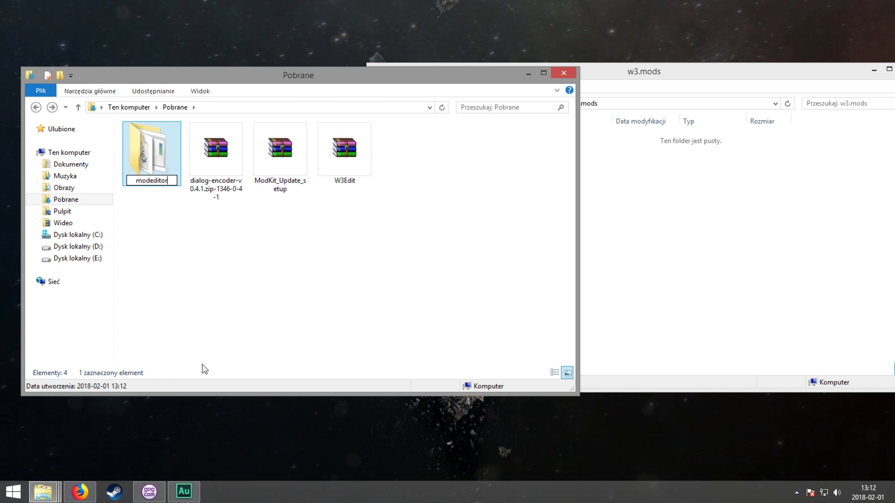
click(207, 362)
drag(151, 154, 608, 207)
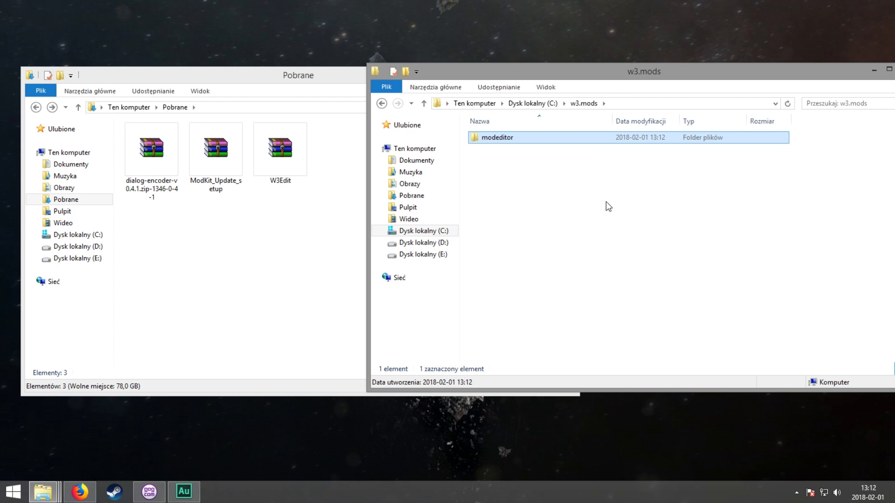
drag(281, 251, 272, 147)
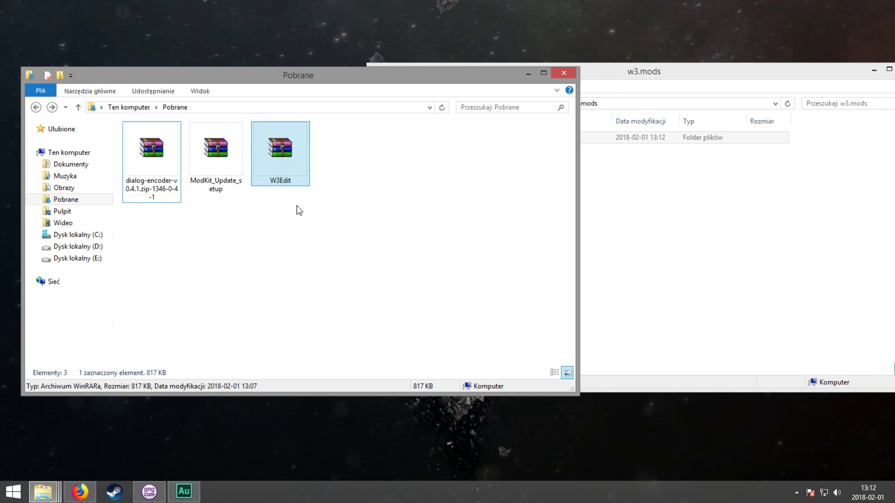
key(Delete)
click(225, 144)
- Extract ModKit_Update_setup and launch the Witcher 3 Mod Tools setup with admin permission
right_click(226, 145)
click(284, 201)
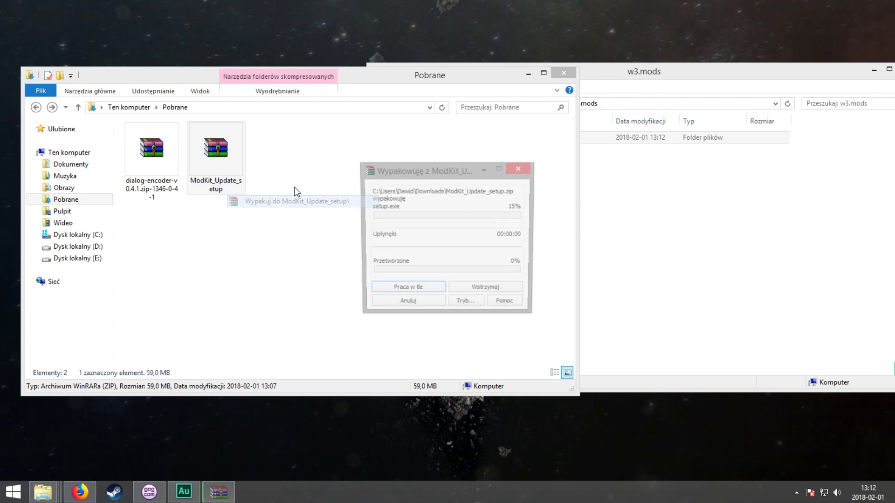
double_click(289, 154)
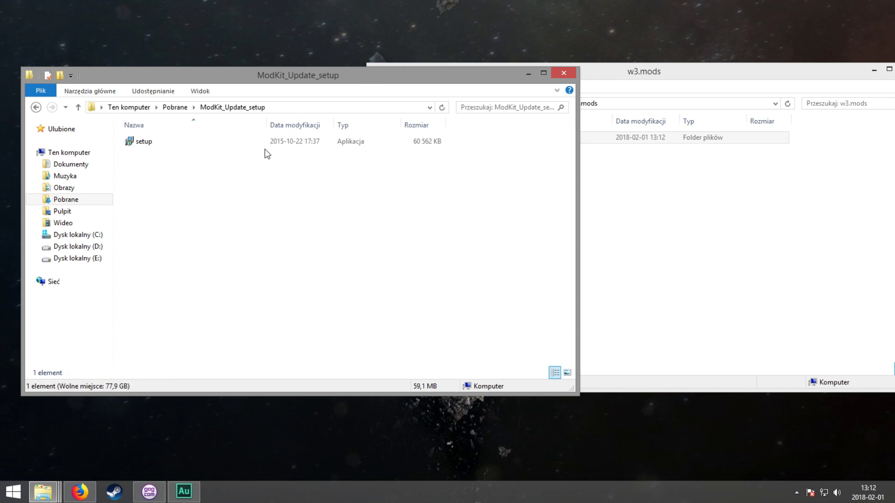
double_click(202, 141)
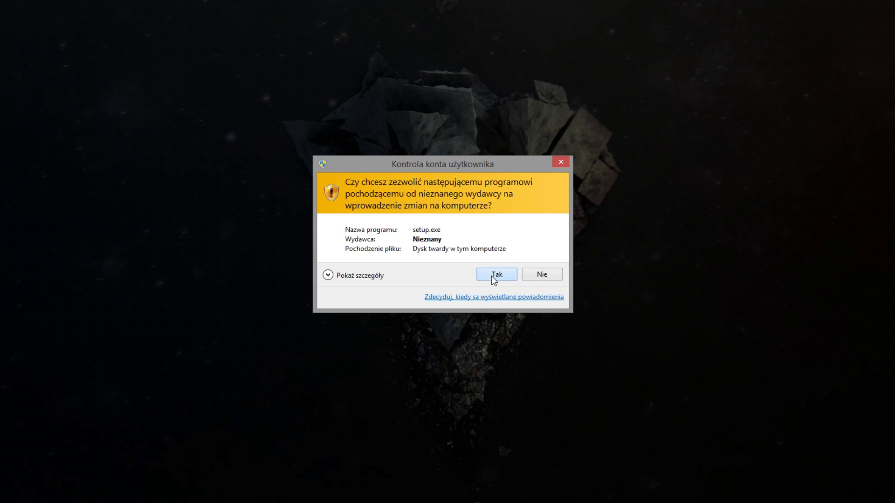
click(494, 275)
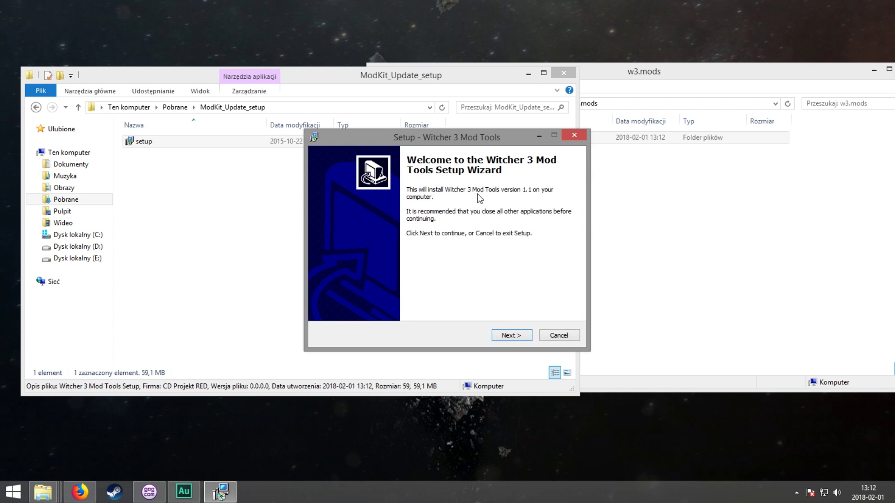
- Set the install folder to C:\w3.mods\modkit and start installing the mod tools
click(510, 335)
click(542, 230)
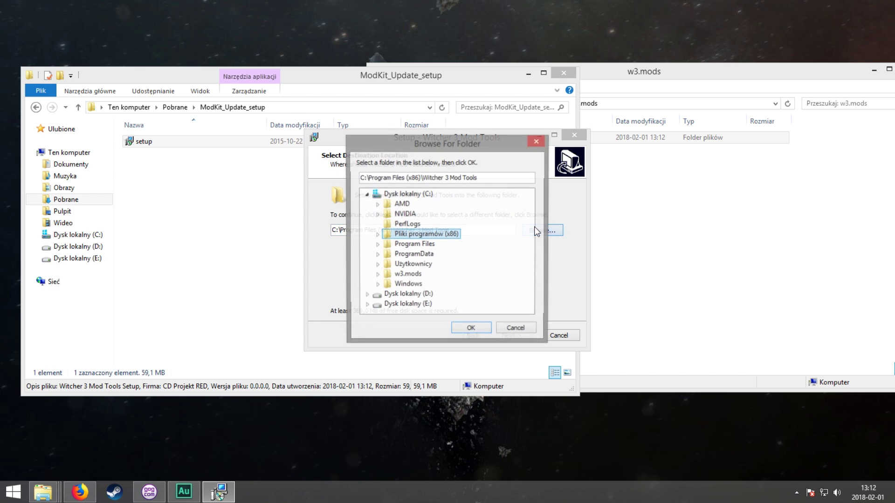
click(417, 275)
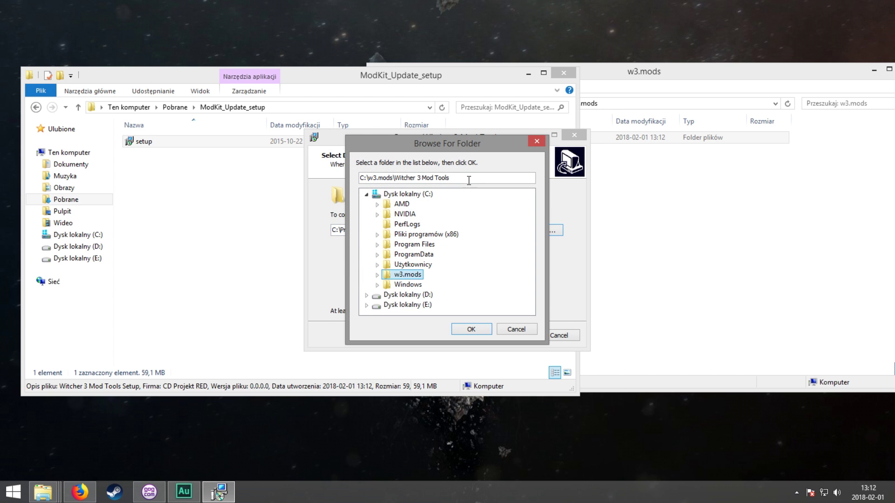
drag(467, 180, 399, 178)
text(modkit)
key(Return)
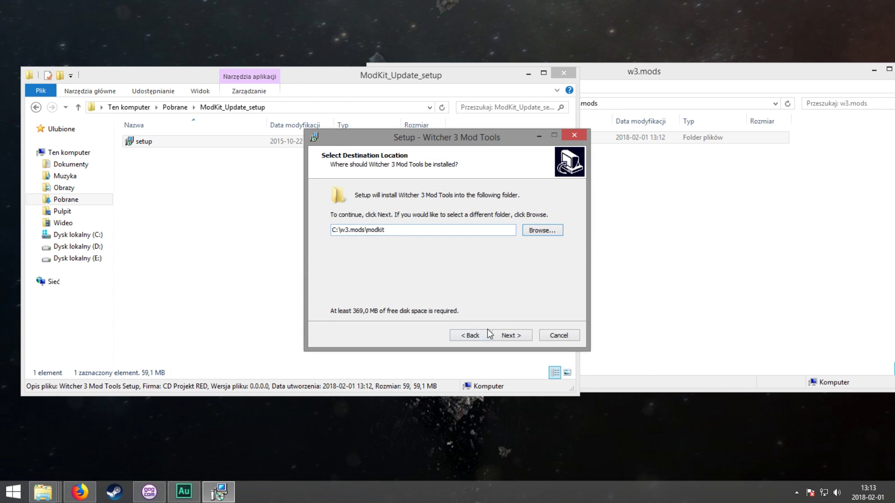
click(510, 335)
click(511, 336)
click(511, 336)
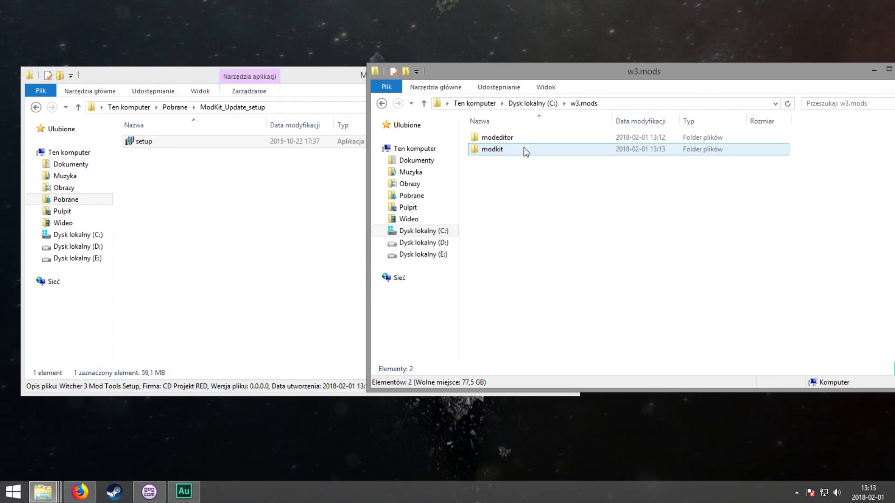
- Delete both ModKit_Update_setup items, then extract the dialog-encoder archive and delete the archive
double_click(512, 149)
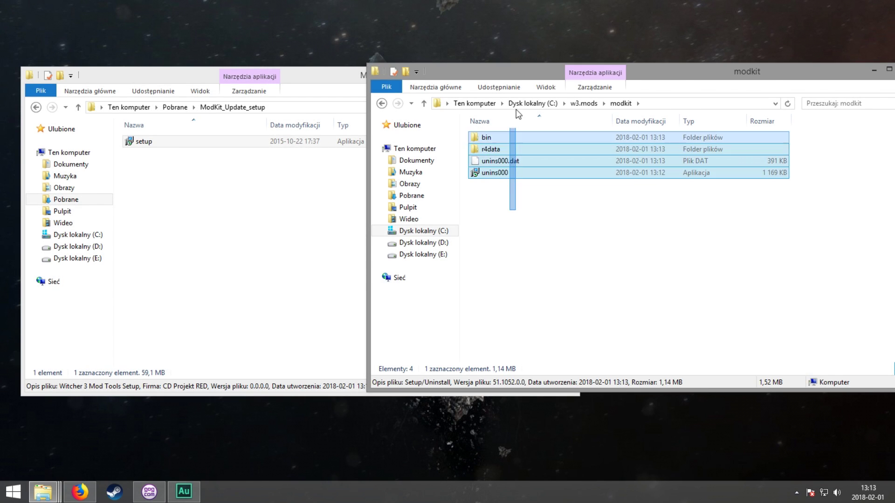
click(381, 103)
click(66, 199)
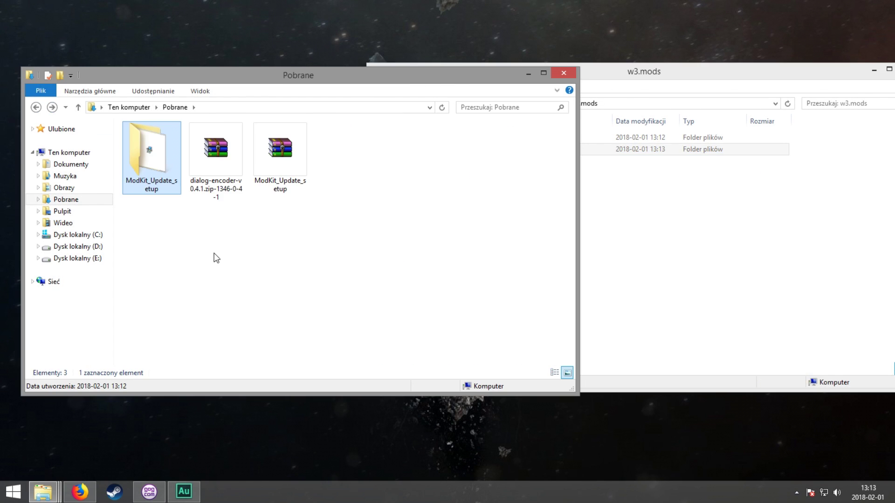
ctrl+click(291, 159)
key(Delete)
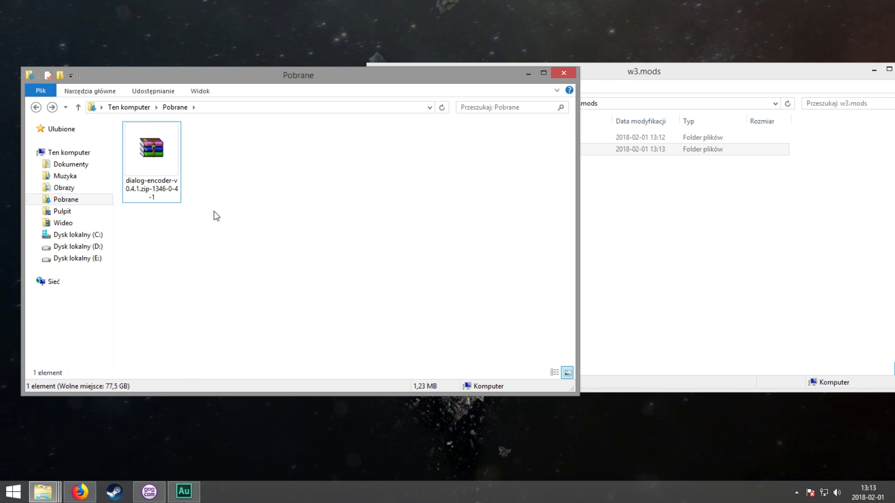
click(162, 166)
right_click(162, 166)
click(226, 218)
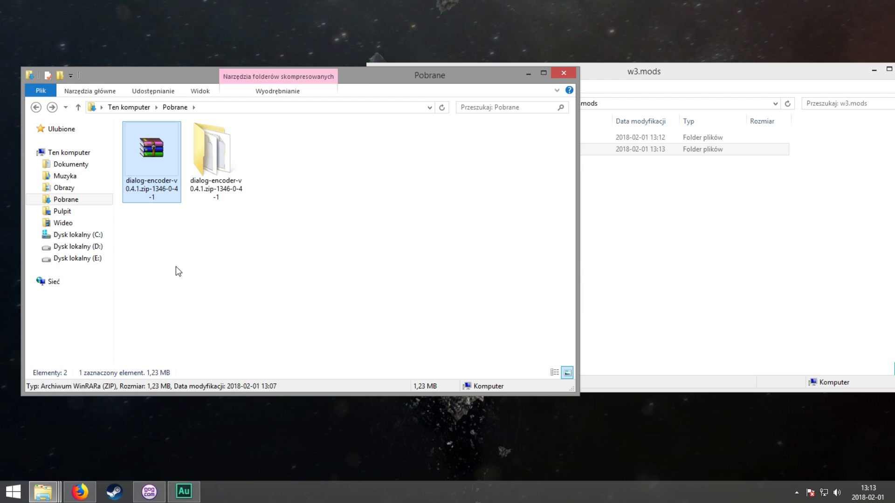
key(Delete)
- Rename the extracted folder to w2encoder, move it into w3.mods, and close the empty Pobrane window
click(156, 162)
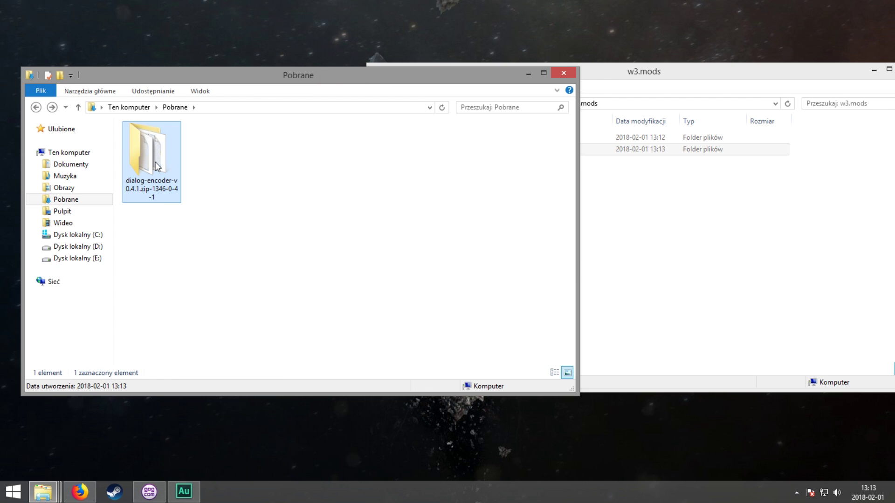
drag(234, 217, 150, 150)
right_click(150, 151)
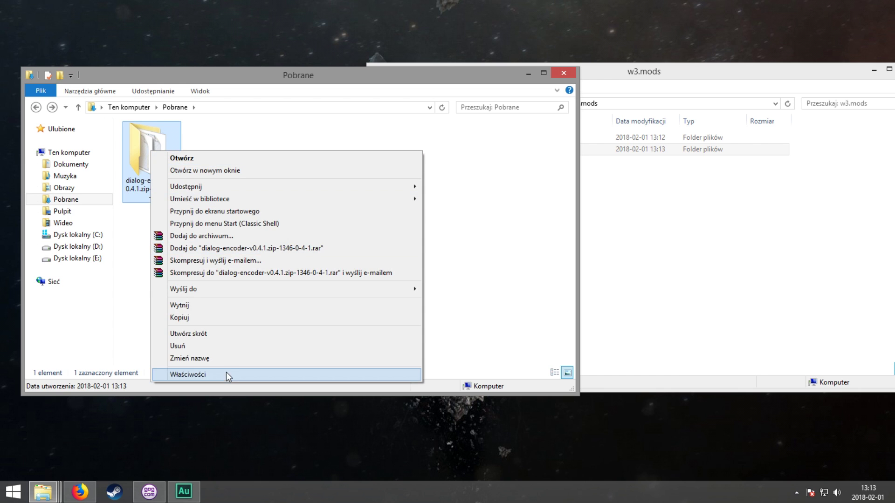
click(225, 360)
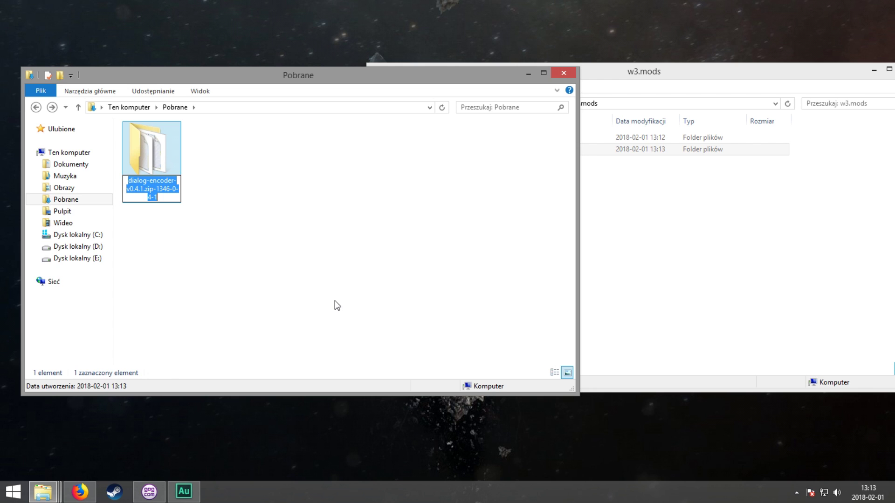
text(w2encoder)
drag(151, 154, 561, 144)
drag(340, 74, 329, 74)
click(545, 71)
mouse_move(559, 68)
mouse_down()
mouse_move(377, 69)
mouse_move(389, 71)
mouse_up()
mouse_move(436, 208)
mouse_down()
mouse_move(481, 92)
mouse_move(532, 237)
mouse_up()
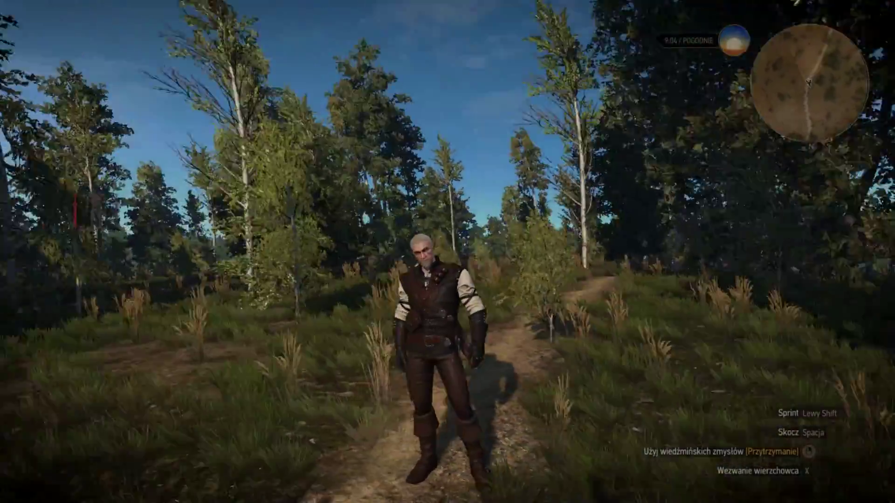
- Run Geralt along the curving forest path to the tent, then open the console with the tilde key
key(w)
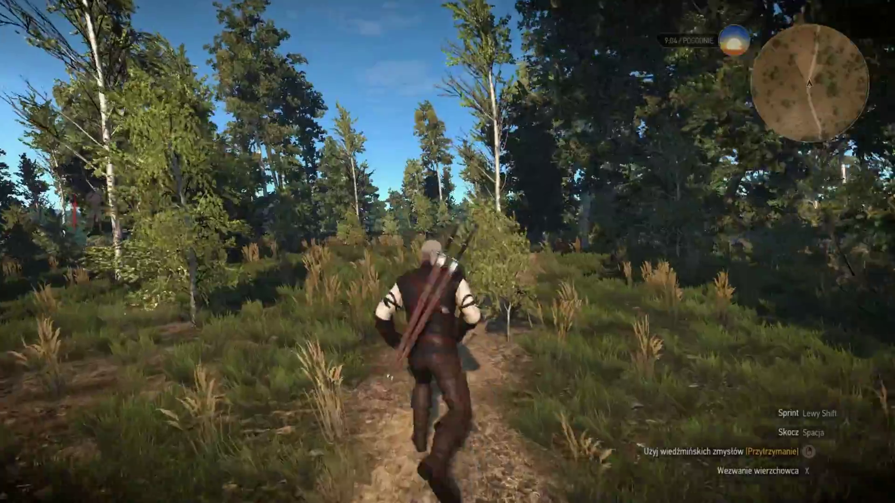
key(w)
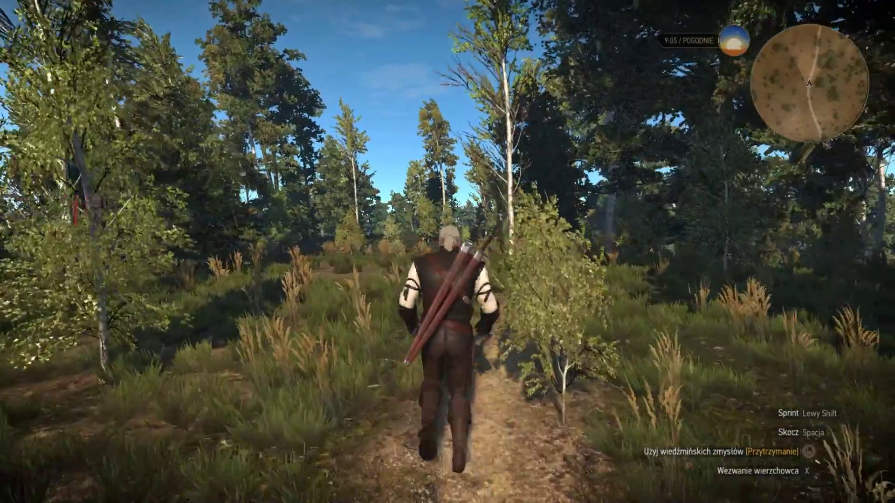
key(w)
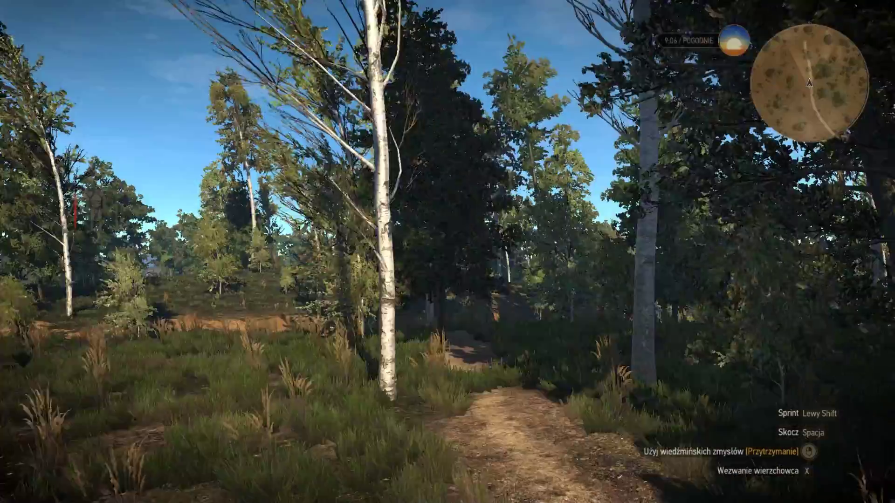
key(grave)
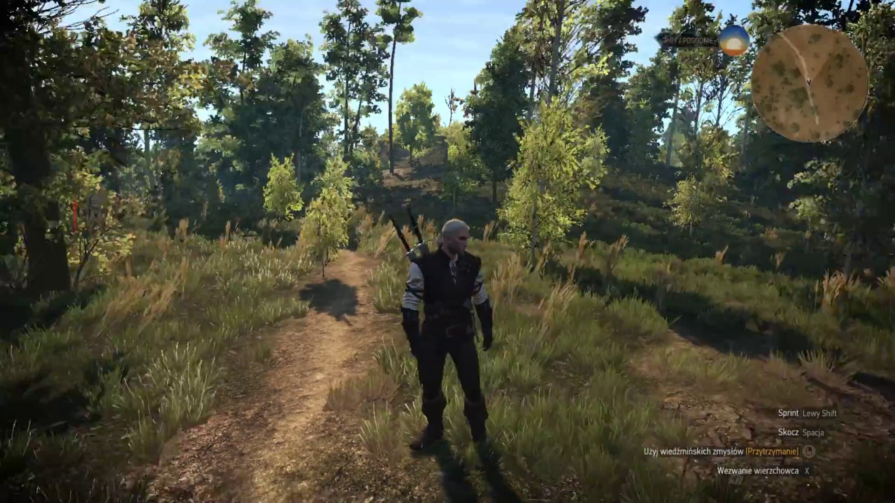
key(w)
key(a)
key(s)
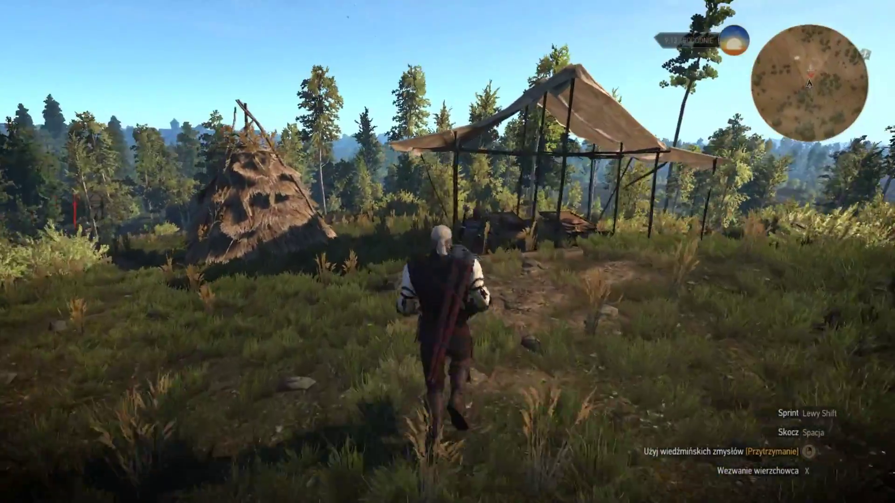
key(grave)
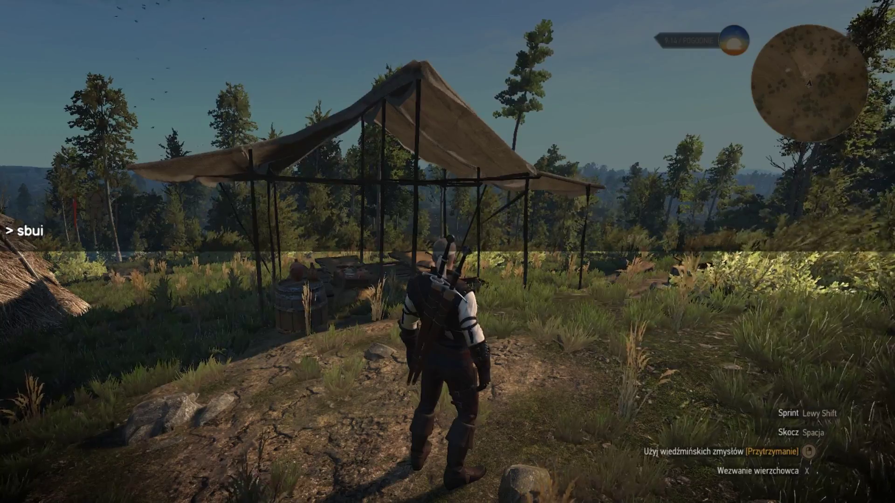
- Launch Storyboard UI with sbui, go through Assets Mode to Camera Mode, and frame Geralt by the haystack
key(Return)
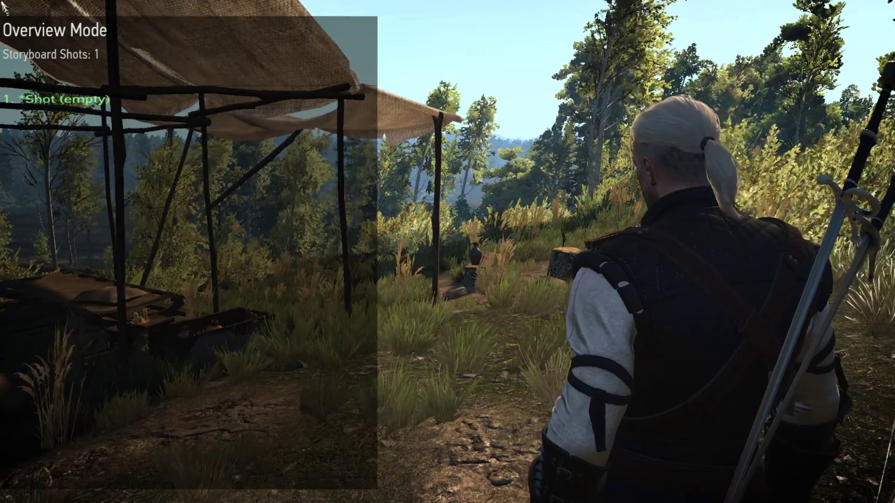
key(2)
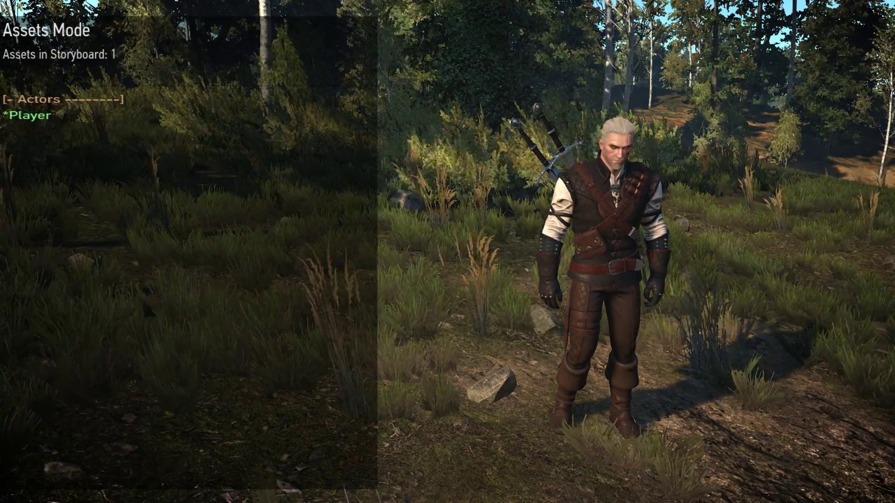
key(Tab)
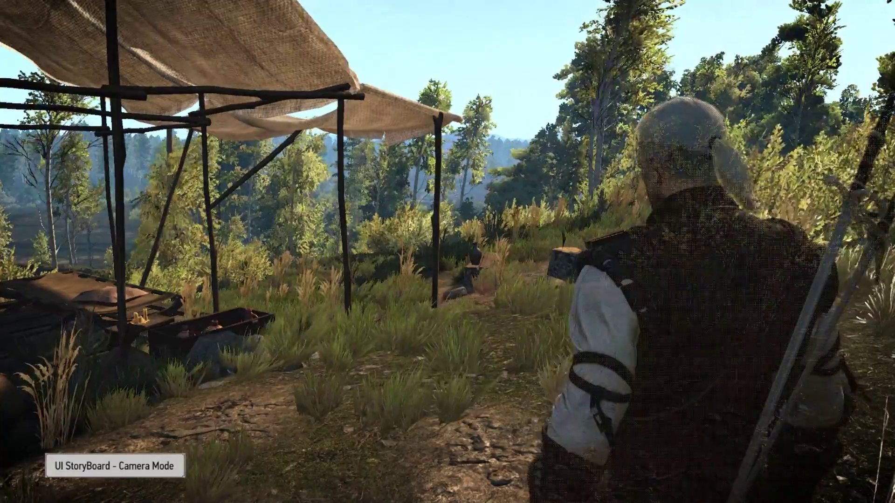
key(s)
key(a)
key(a)
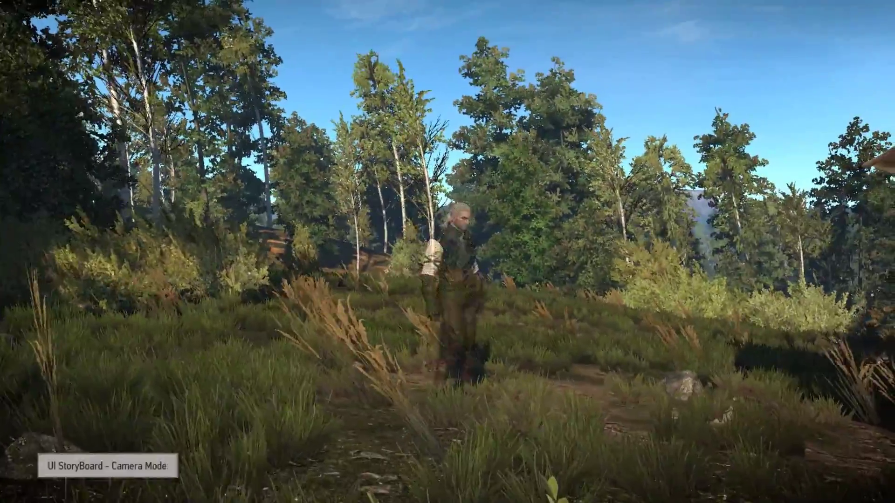
key(a)
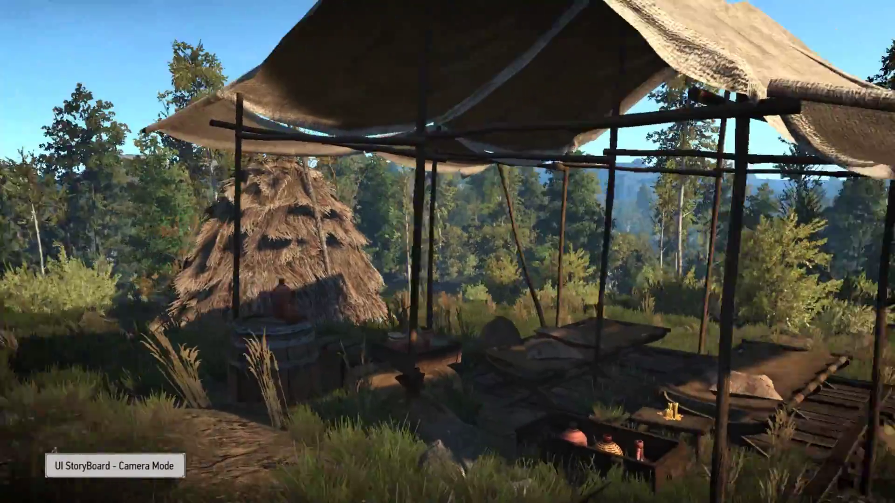
key(a)
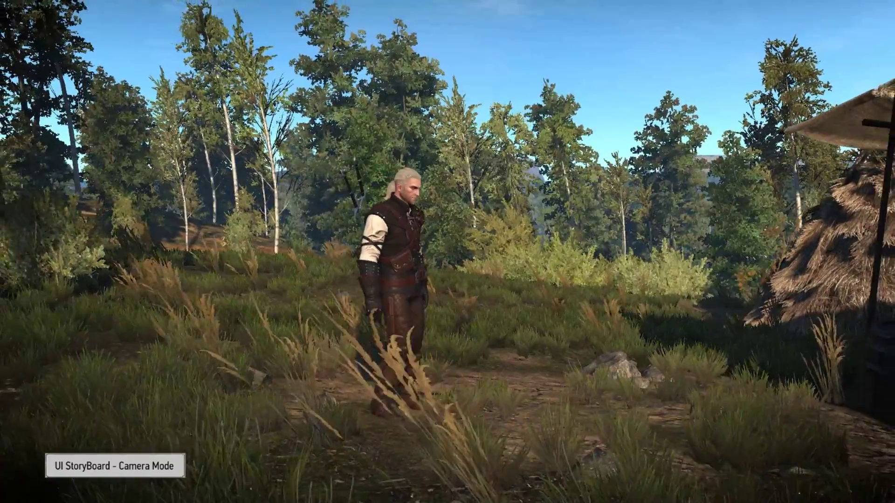
key(w)
key(s)
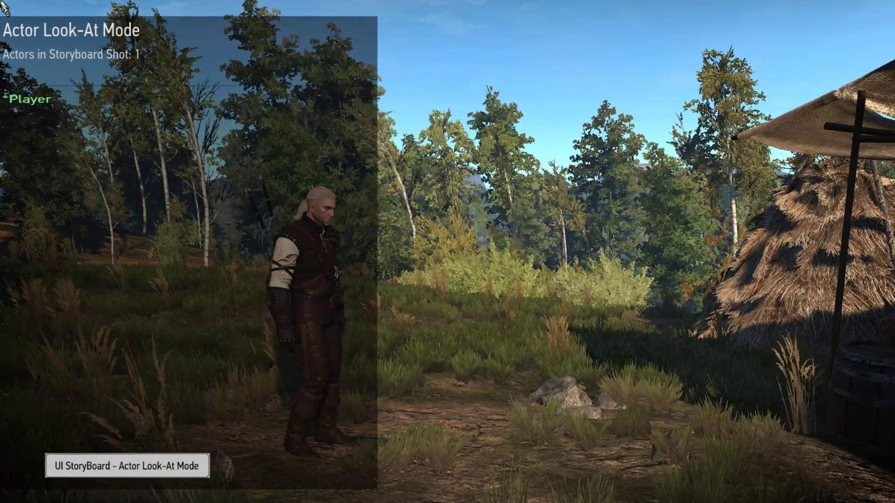
- Leave Actor Look-At Mode and pull the camera back to widen the shot of Geralt
key(Escape)
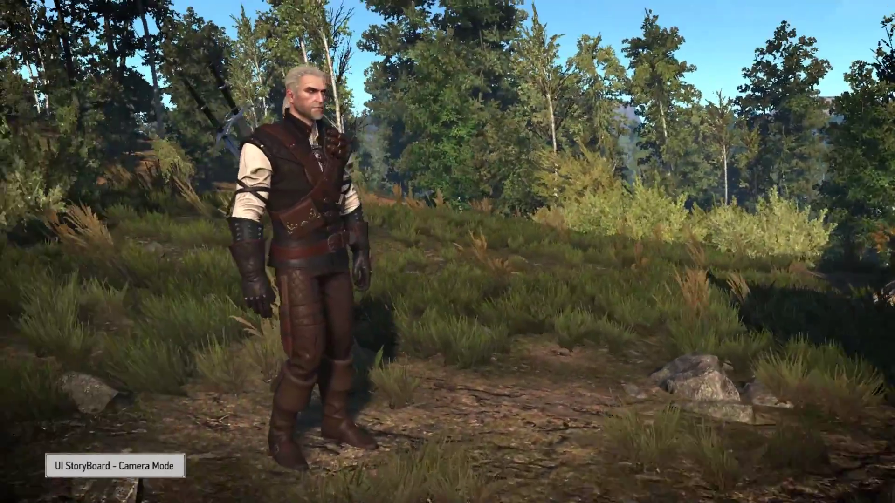
key(s)
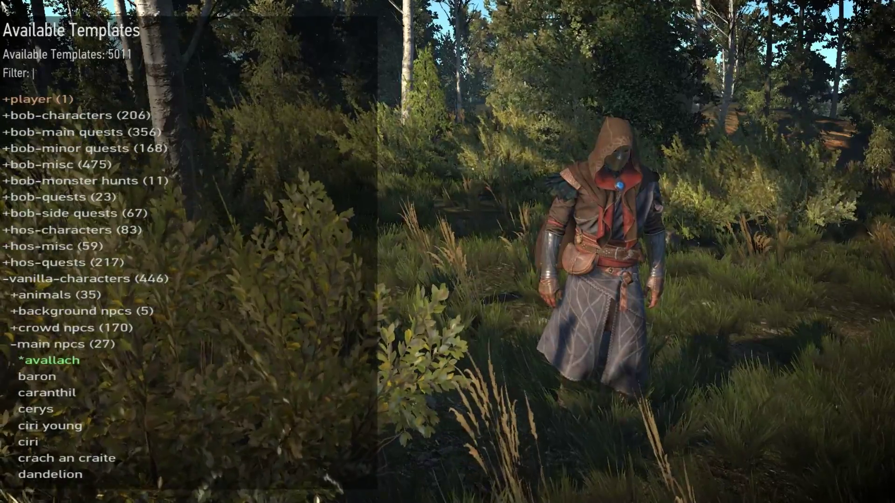
- Filter the templates for 'aro' and spawn the Baron from main npcs as a new actor
text(aron)
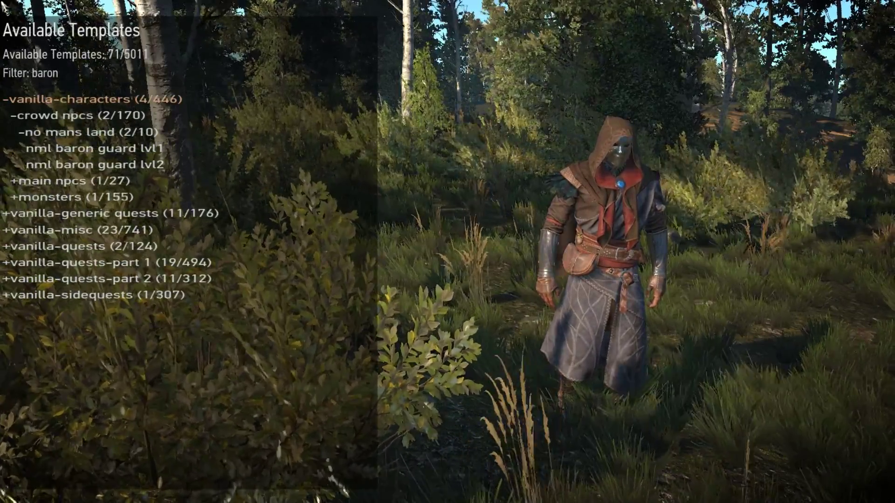
key(Down)
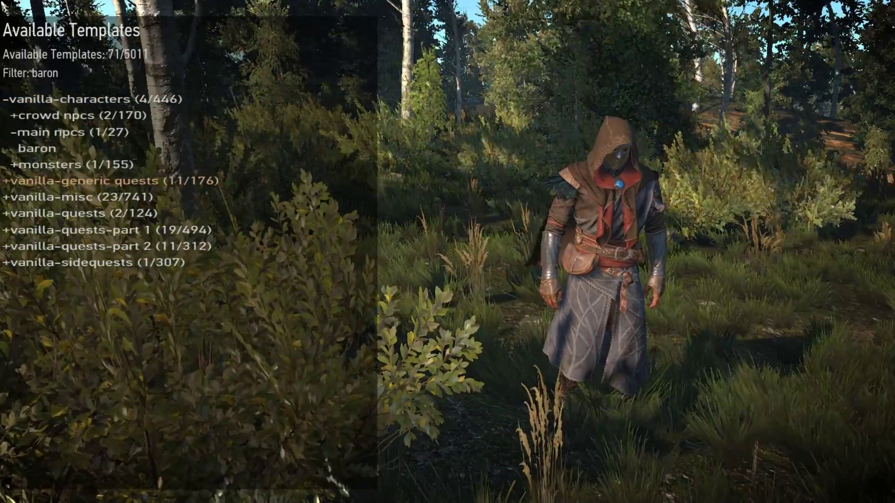
key(Return)
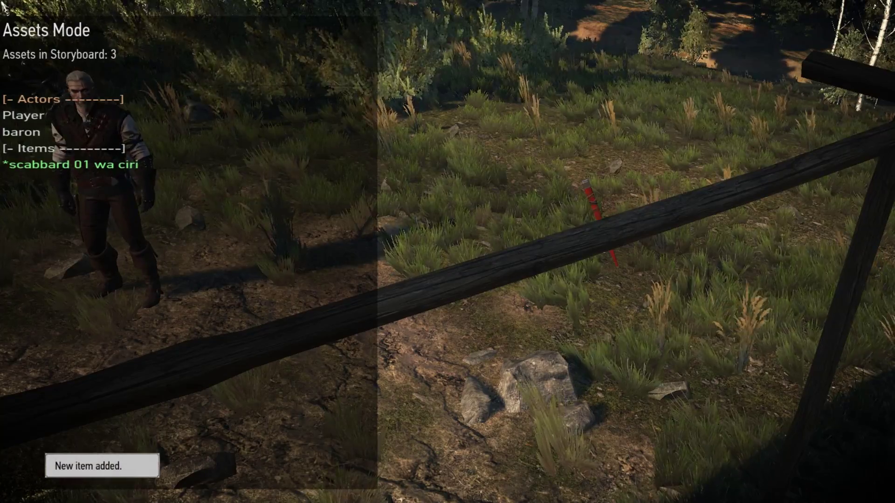
- Delete the scabbard asset, circle the camera around both characters, and switch to Animation Mode
key(Delete)
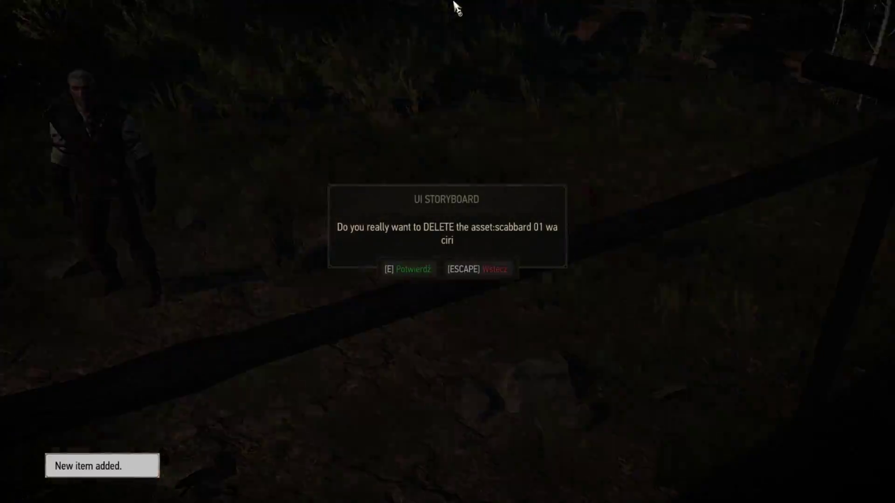
key(e)
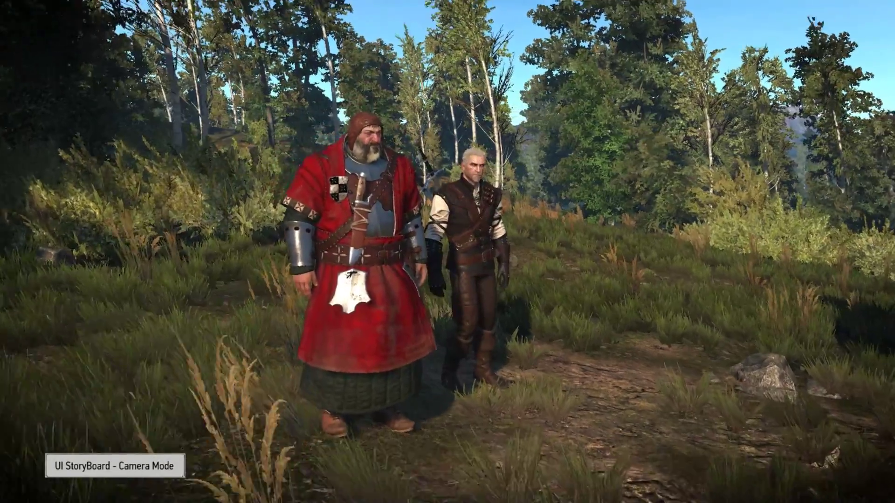
key(d)
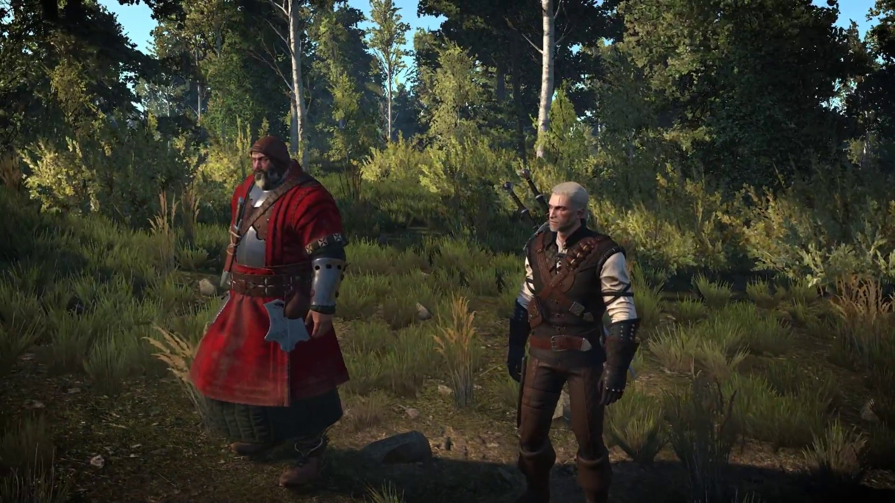
key(5)
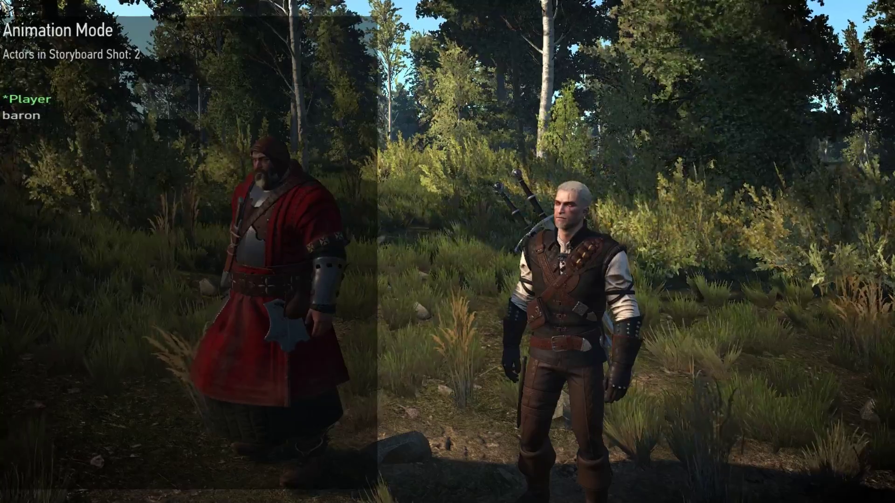
- Filter the baron's animation list by 'sword' and try the sword trap front start 001, end and loop 002 animations
key(Return)
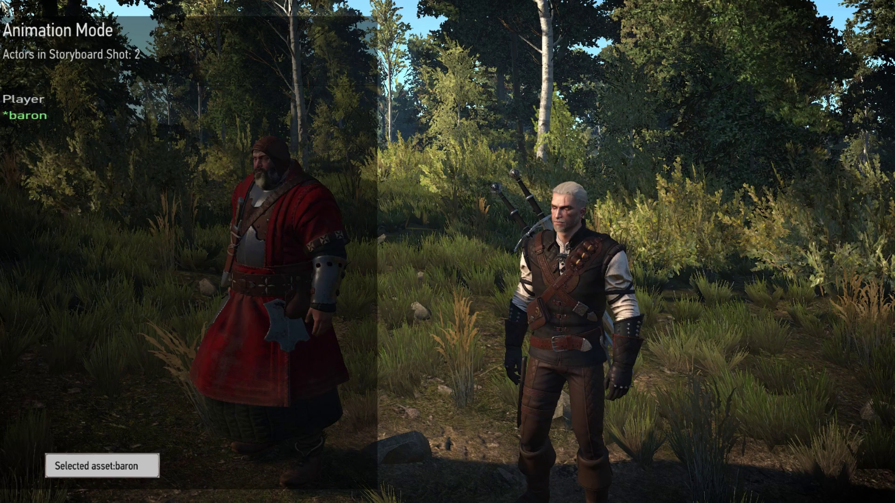
key(Return)
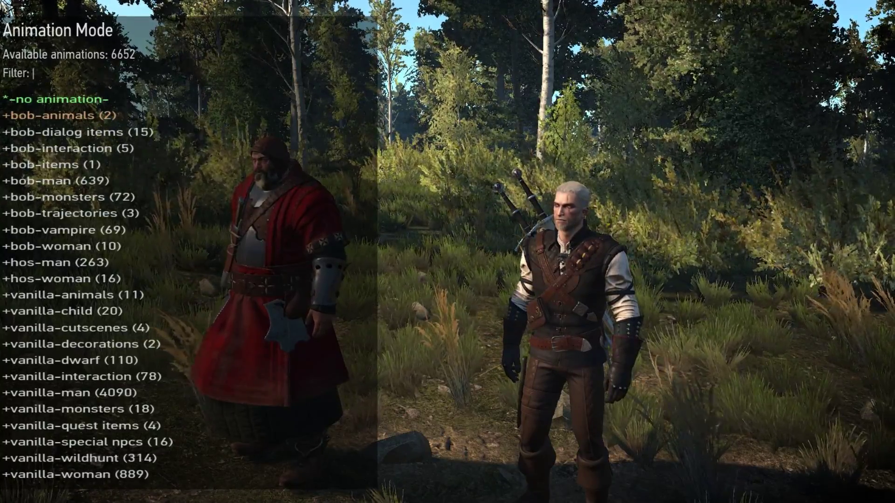
text(sword)
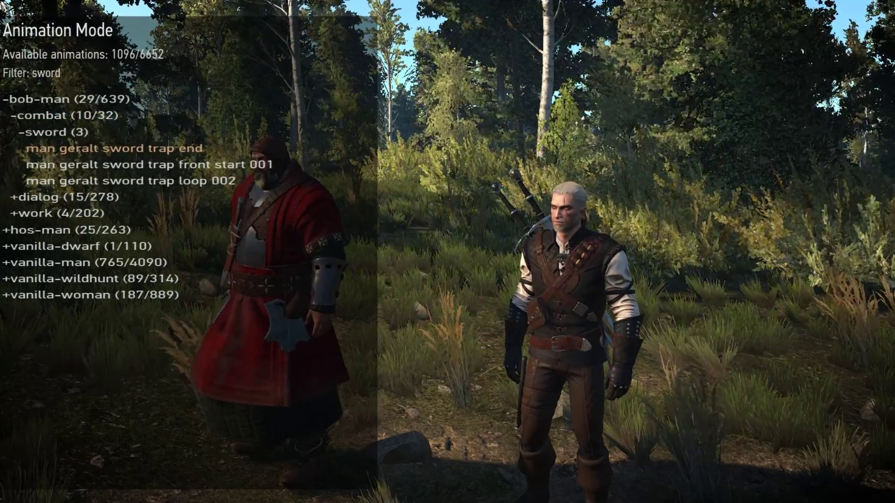
key(Down)
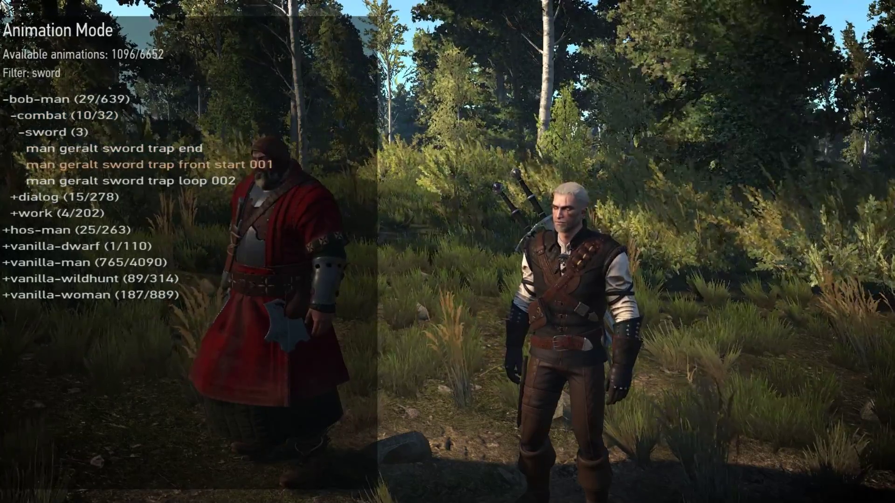
key(Return)
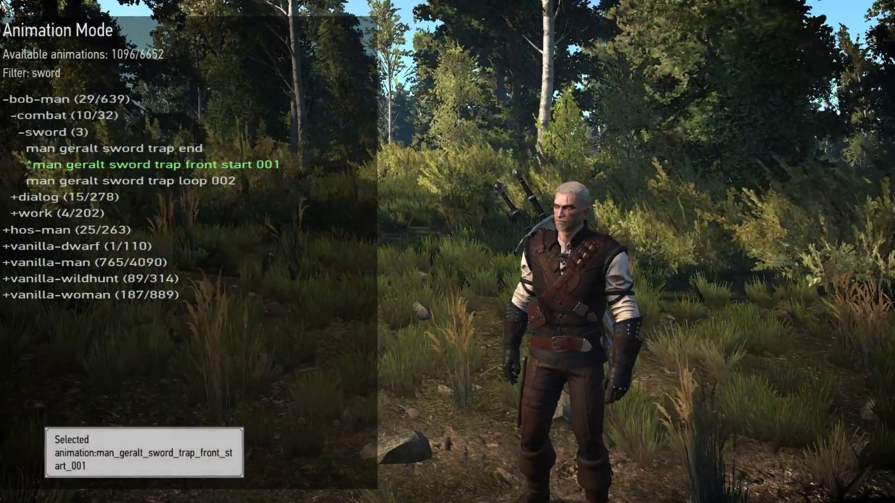
key(Up)
key(Return)
key(Down)
key(Return)
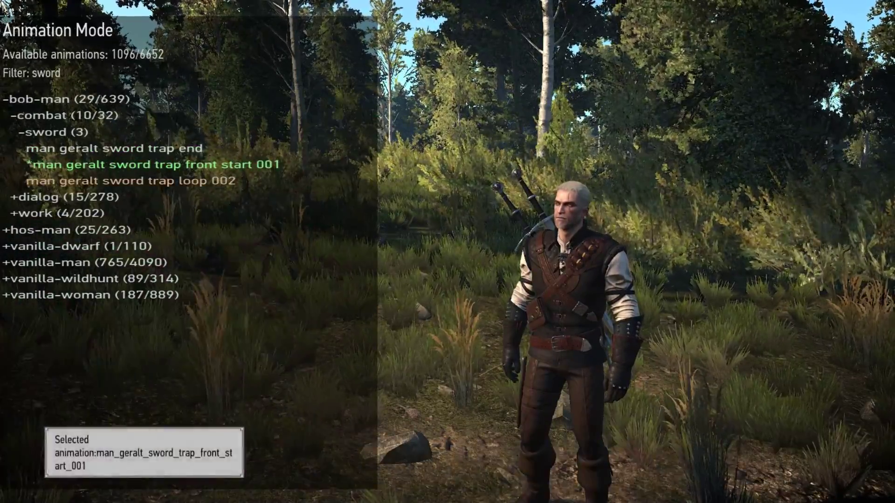
- From the work group, try the kneeling with sword loop 01, loop 02 and stop animations on the baron
key(Down)
key(Return)
key(Return)
key(Down)
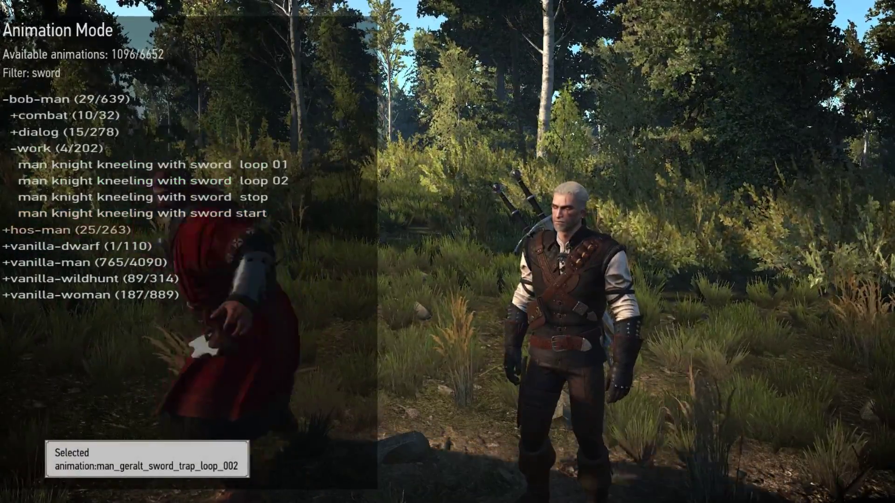
key(Up)
key(Up)
key(Up)
key(Up)
key(Up)
key(Up)
key(Up)
key(Down)
key(Down)
key(Down)
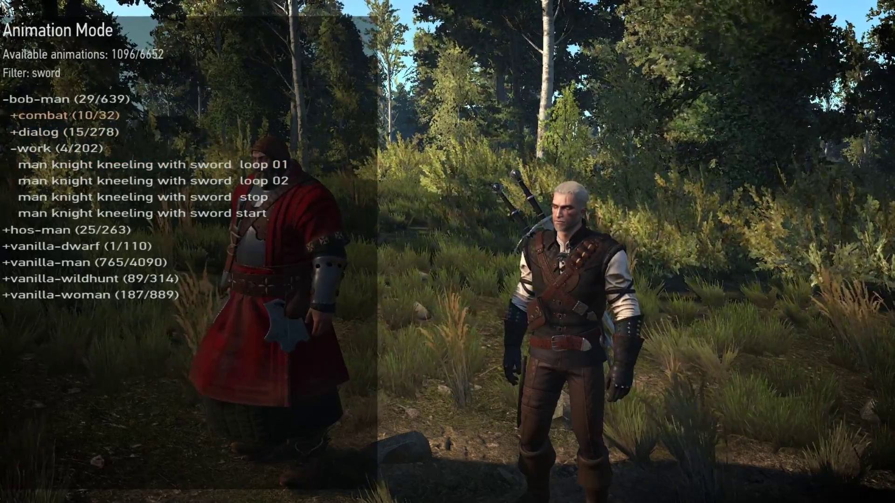
key(Return)
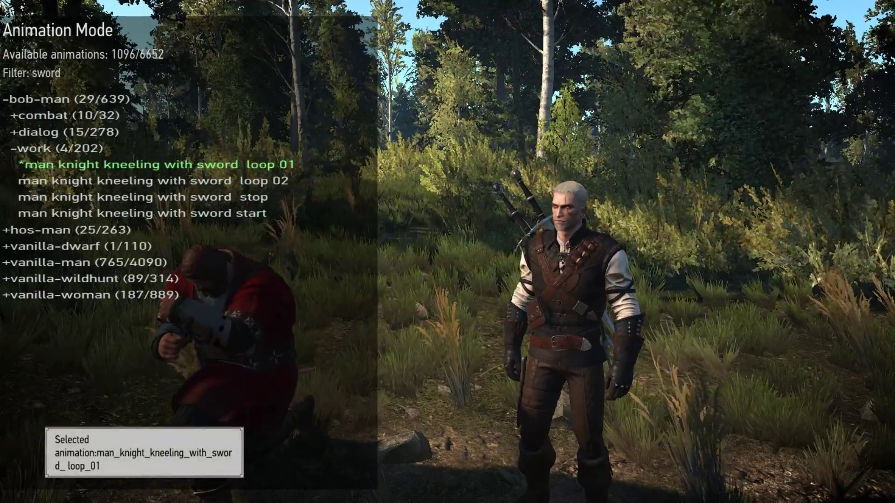
key(Return)
key(Down)
key(Return)
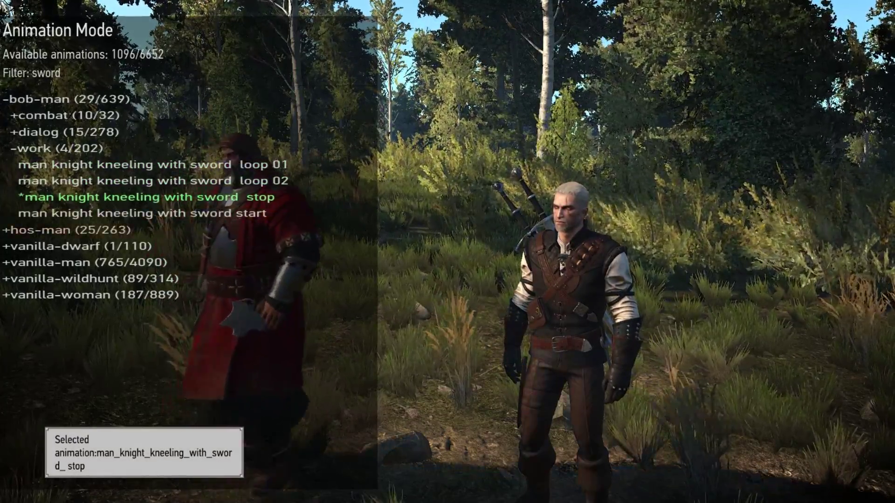
- In vanilla-man work animations, try man work sword forge 01 and sword sharpening 06
key(Down)
key(Down)
key(Return)
key(Up)
key(Up)
key(Return)
key(Down)
key(Return)
key(Down)
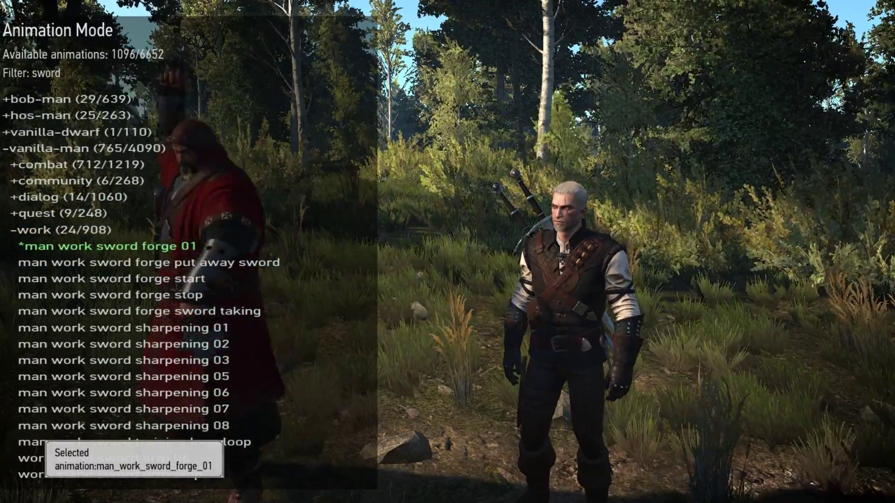
key(Down)
key(Down)
key(Down)
key(Down)
key(Down)
key(Down)
key(Down)
key(Down)
key(Down)
key(Down)
key(Down)
key(Down)
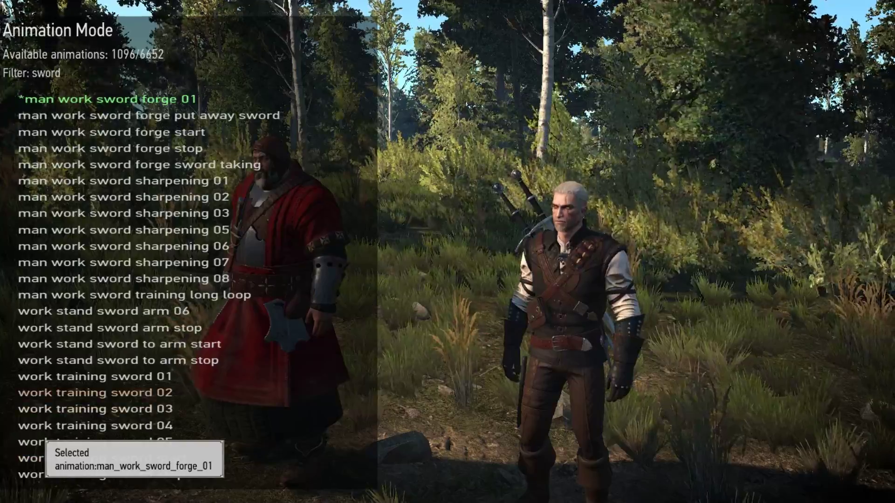
key(Up)
key(Up)
key(Up)
key(Up)
key(Return)
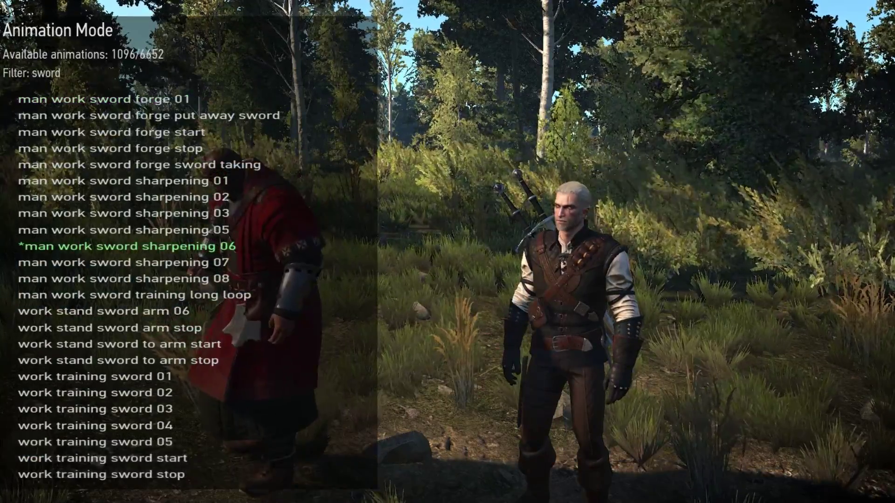
- Try sword sharpening 05, 03 and 02, then settle on man work sword training long loop
key(Up)
key(Return)
key(Up)
key(Return)
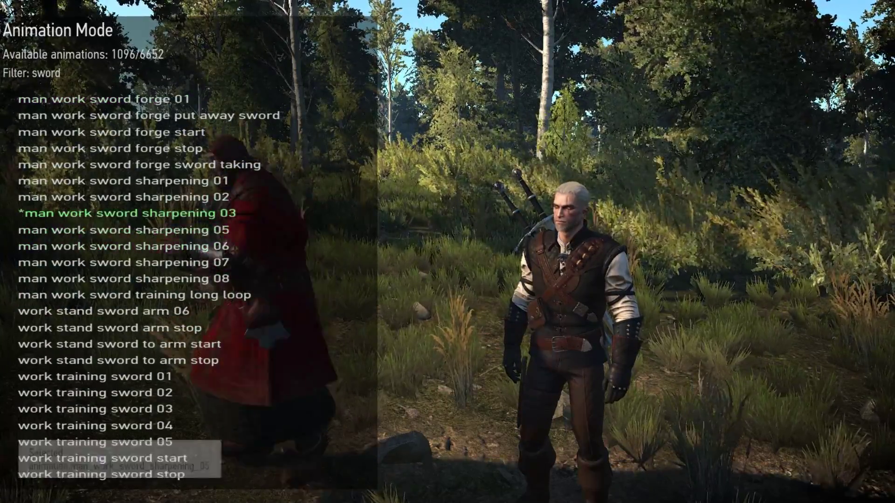
key(Up)
key(Return)
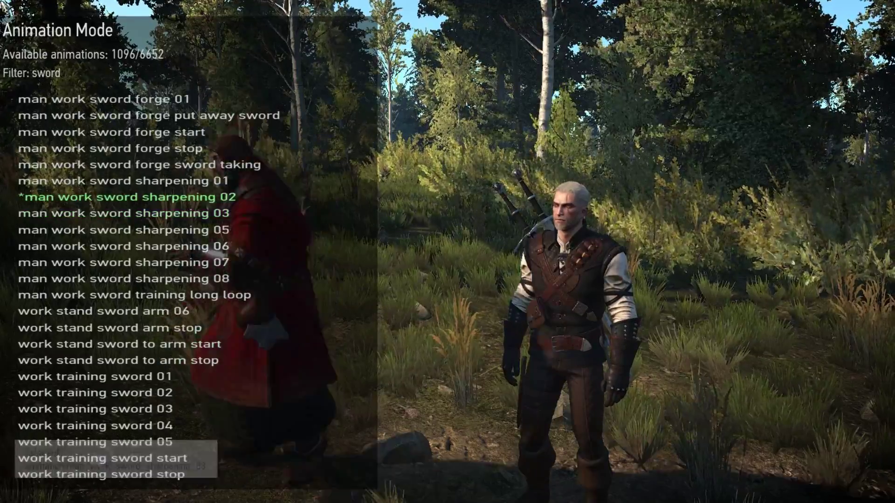
key(Up)
key(Up)
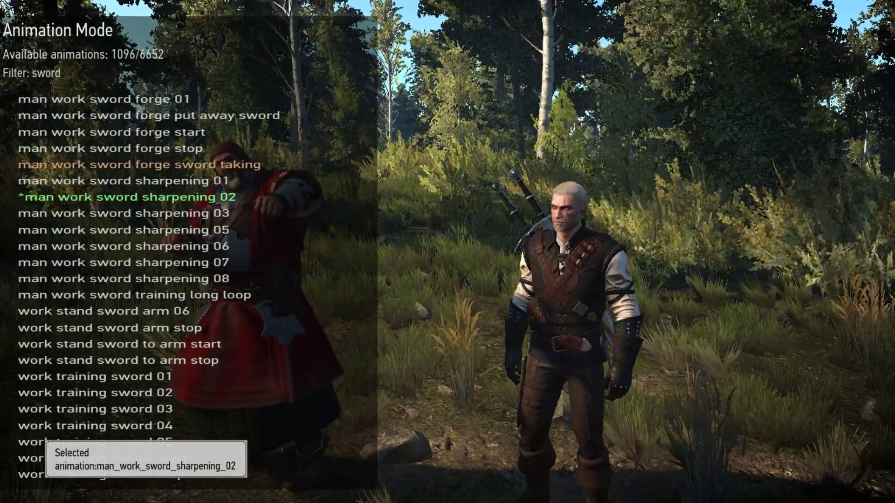
key(Down)
key(Down)
key(Down)
key(Return)
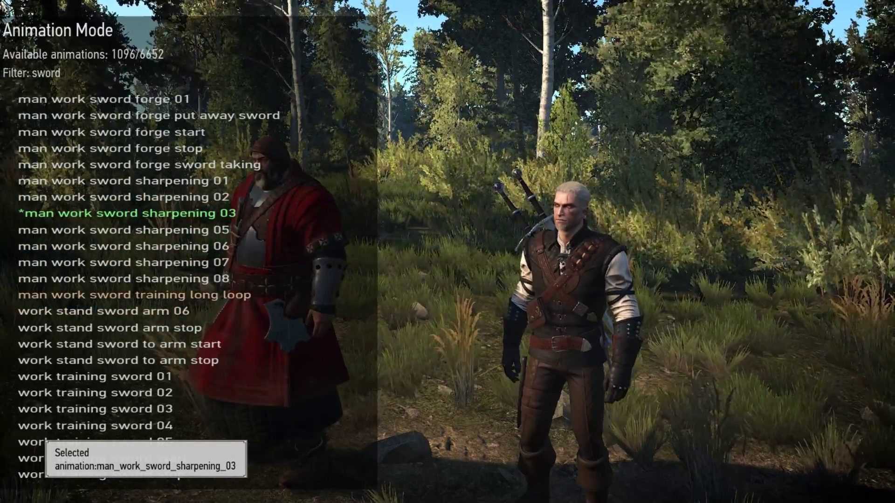
key(Return)
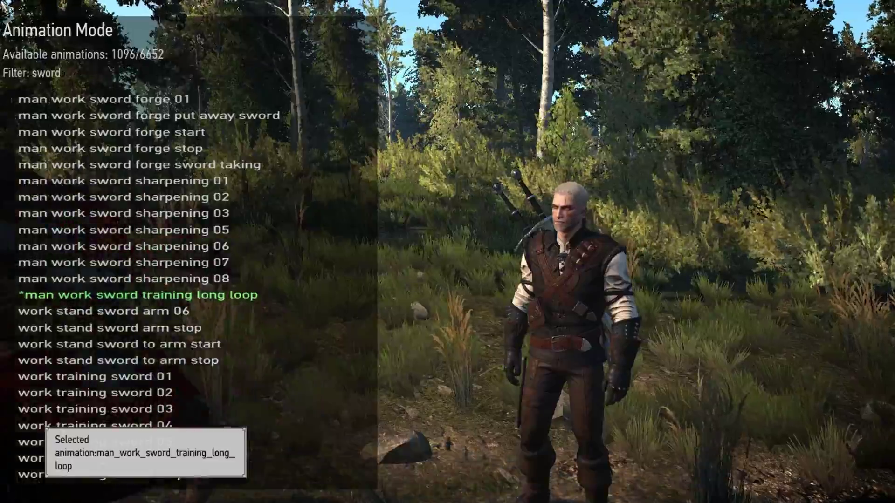
key(c)
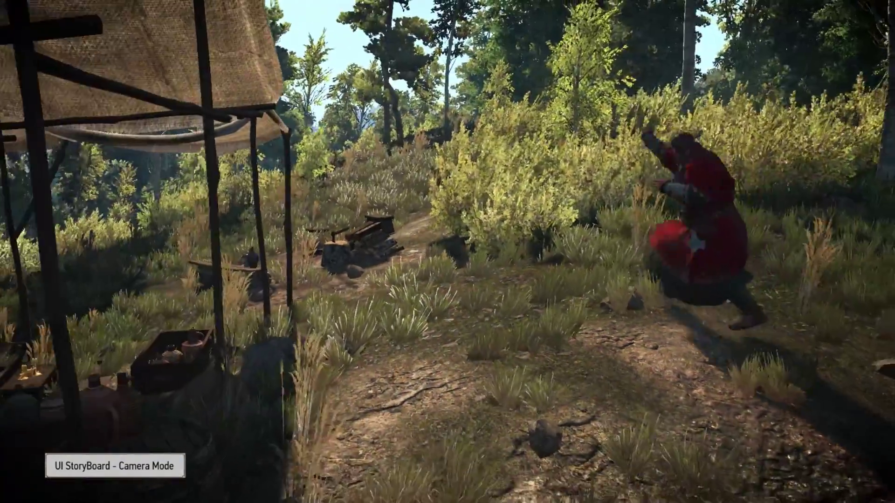
- Turn off snap to ground, move the baron further back along the path, and reframe on Geralt
key(Tab)
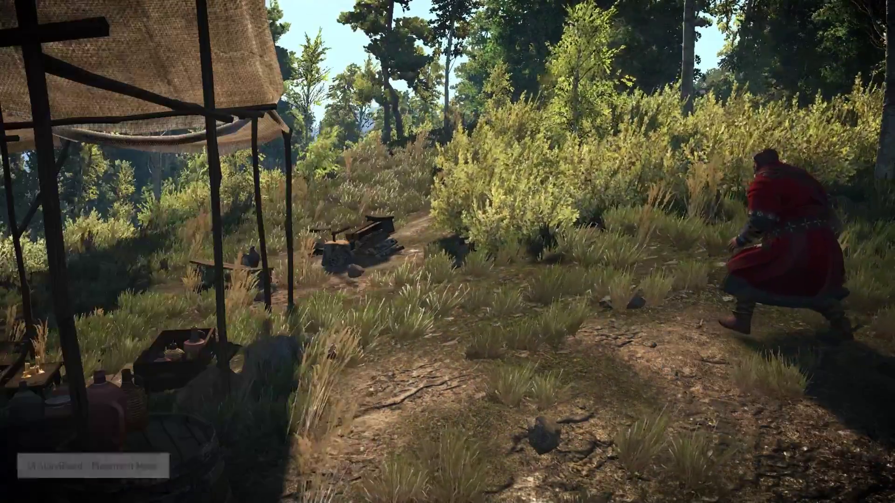
key(g)
key(a)
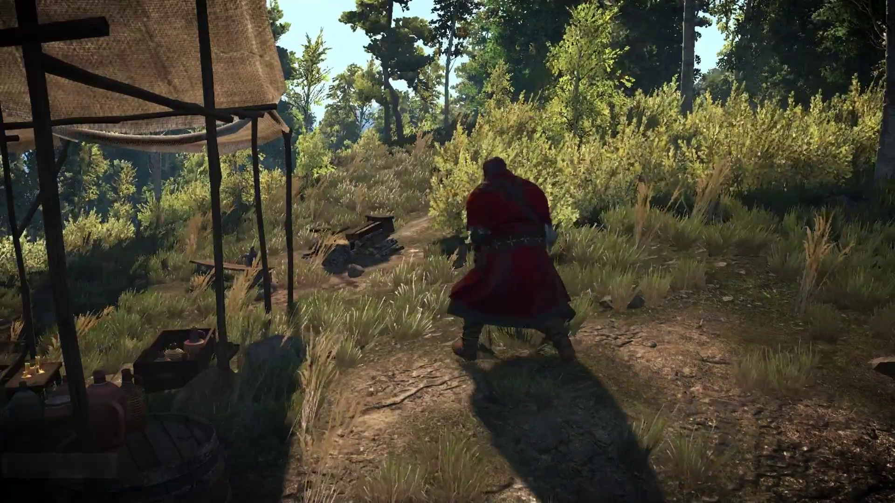
key(w)
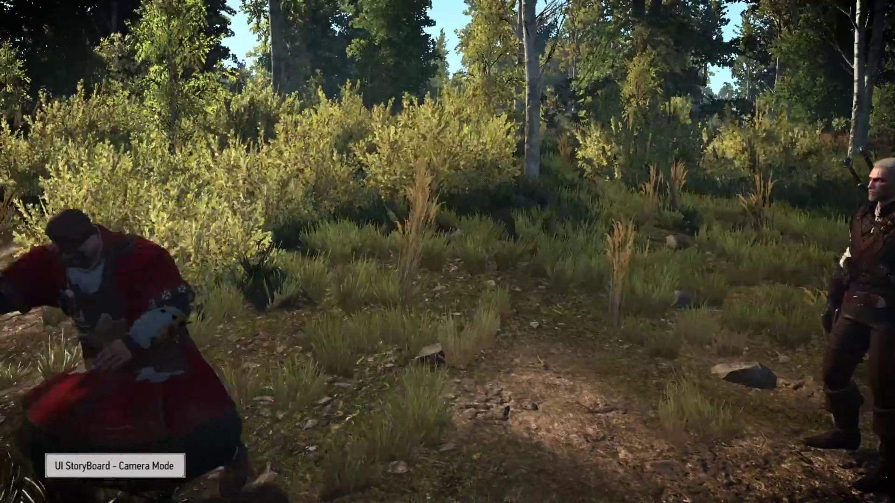
key(s)
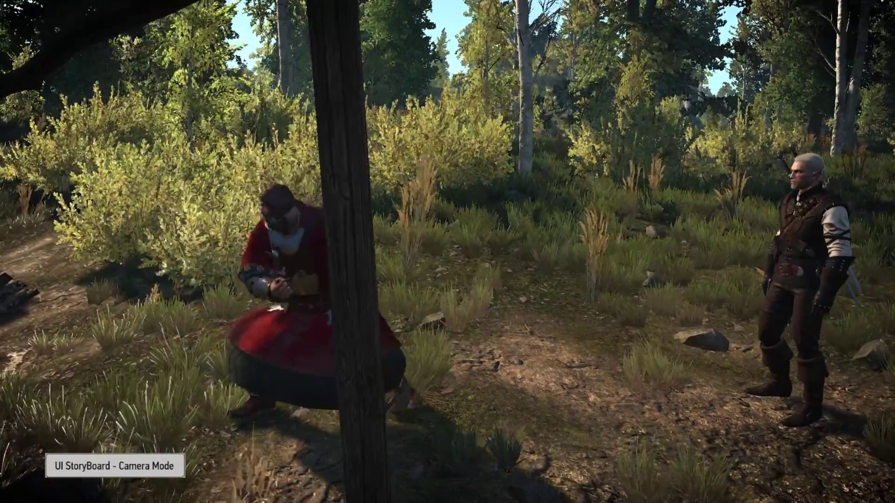
key(d)
key(w)
- Move Geralt right across the clearing and frame both Geralt and the baron
key(Tab)
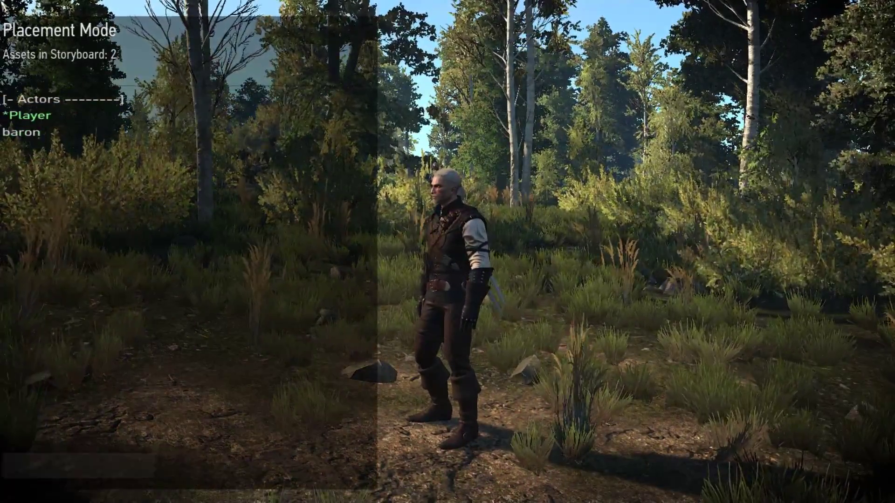
key(d)
key(g)
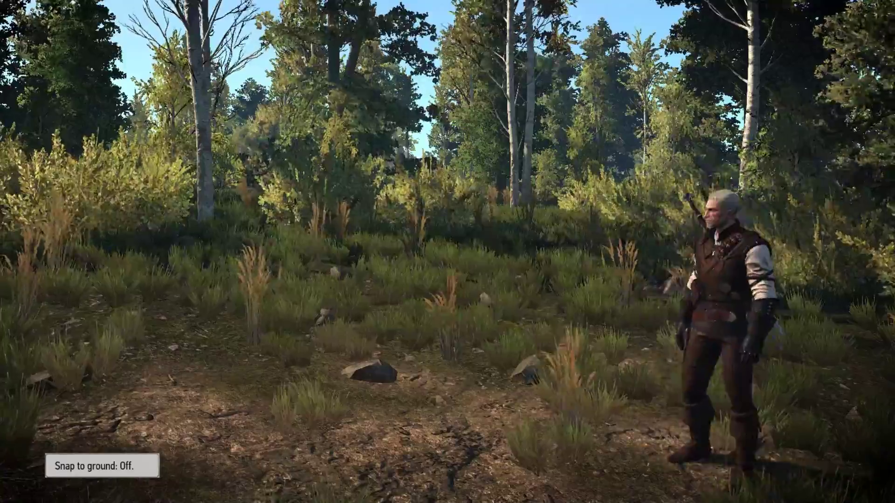
key(Tab)
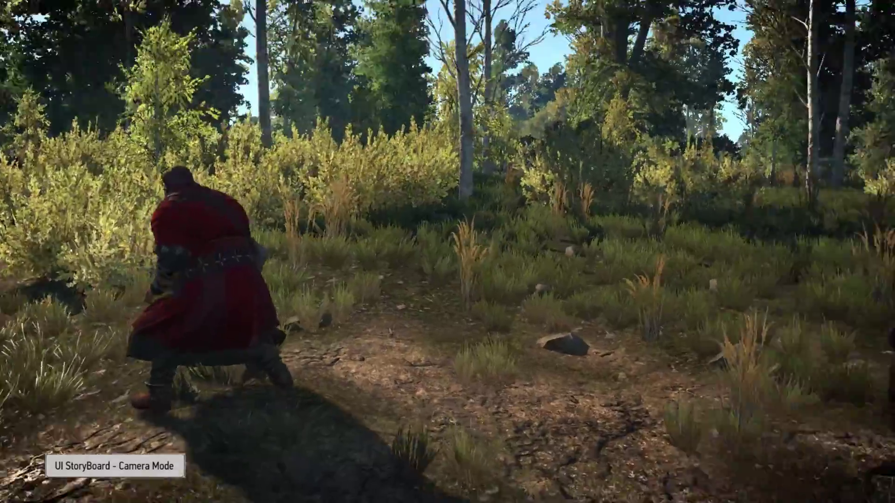
key(w)
key(s)
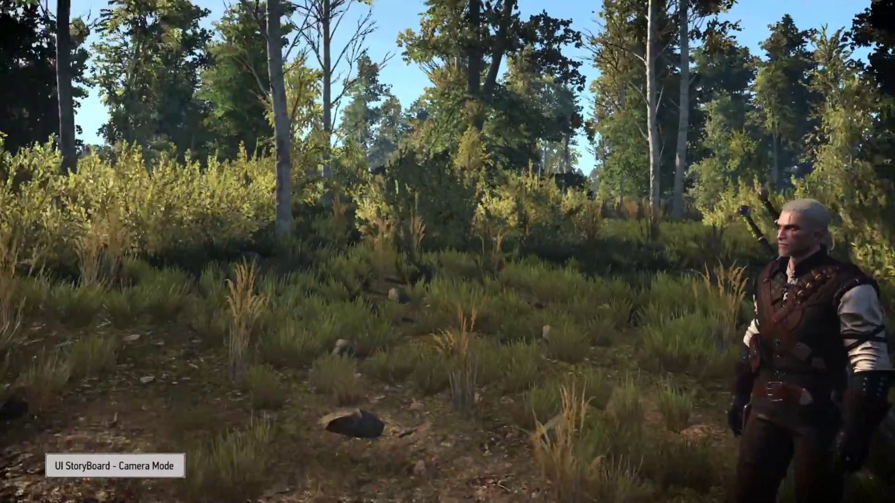
key(Tab)
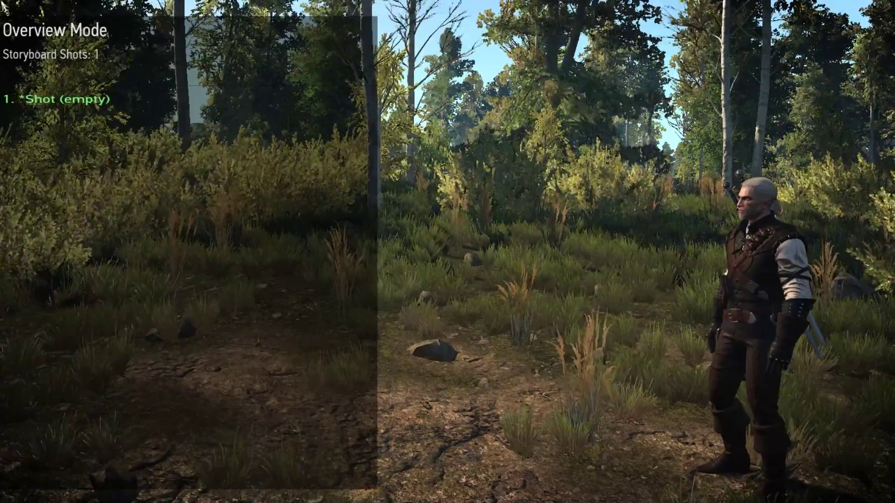
- Bring the camera closer and lower to frame Geralt
key(2)
key(3)
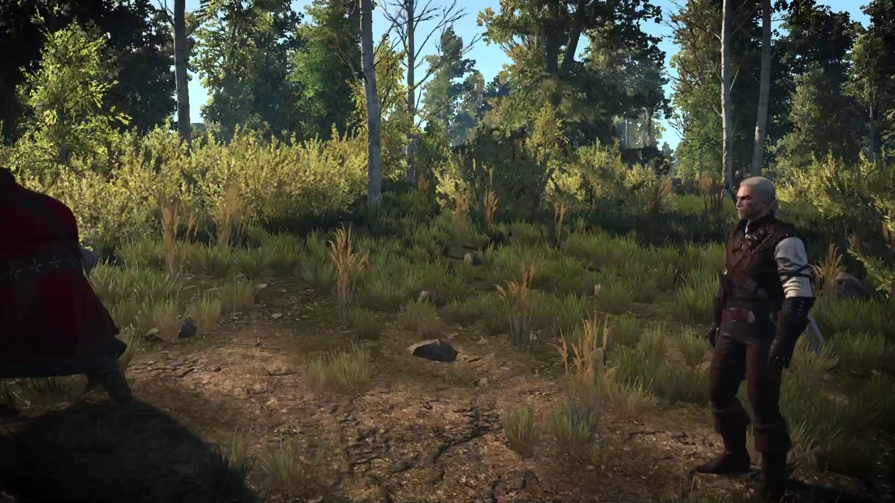
key(Tab)
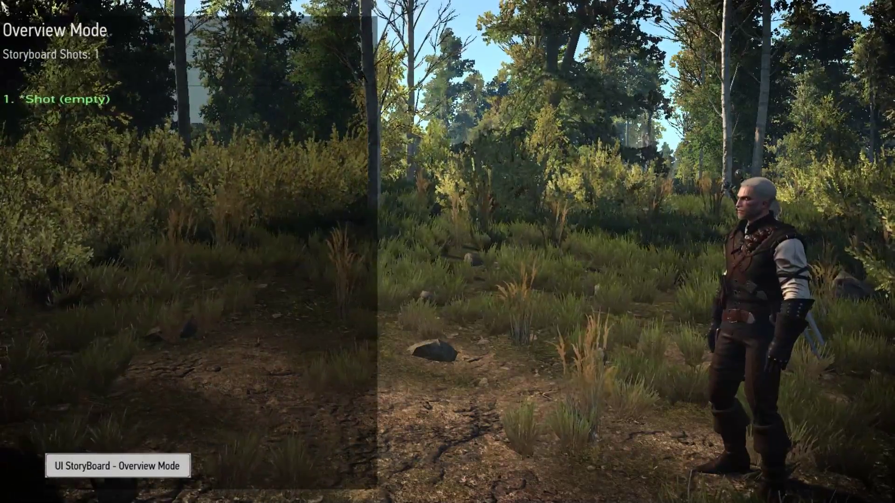
key(Tab)
key(w)
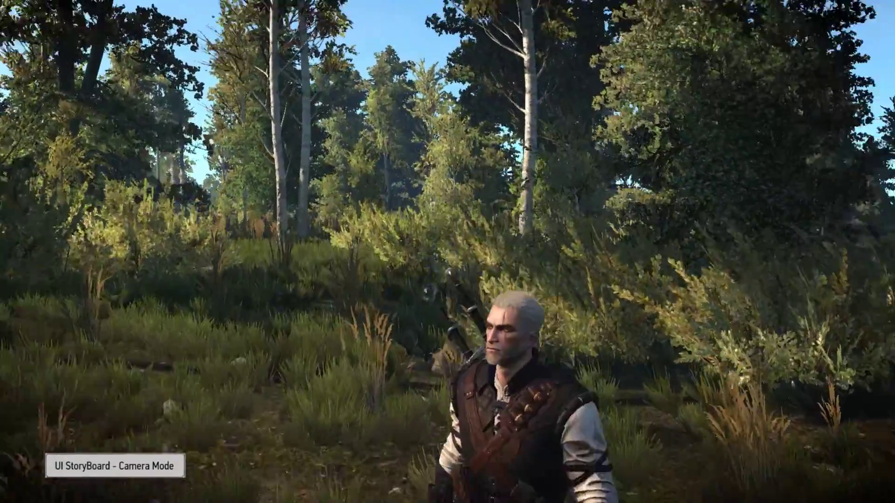
key(s)
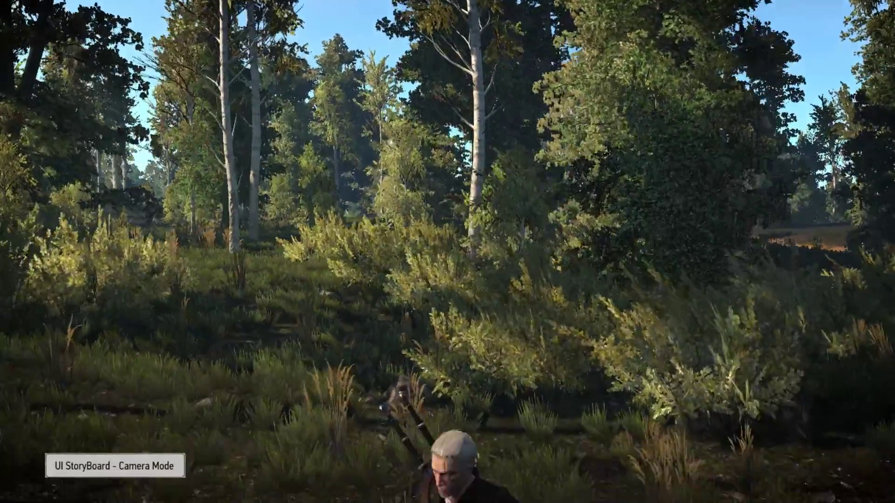
key(w)
key(q)
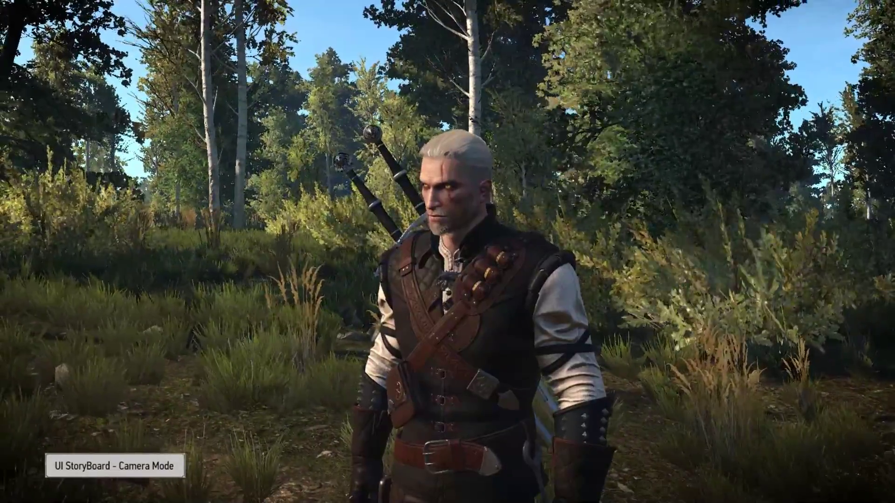
- Filter the player's animations by 'enter front' and apply high standing determined calm enter frontal
key(4)
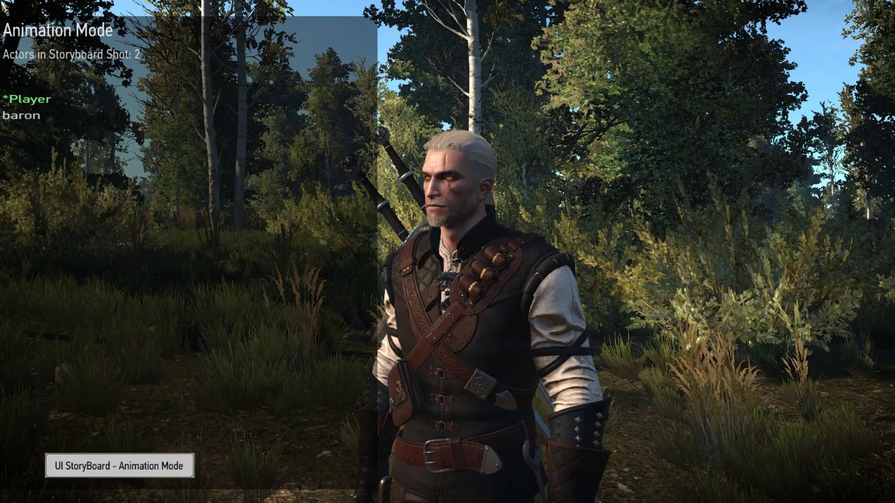
key(Return)
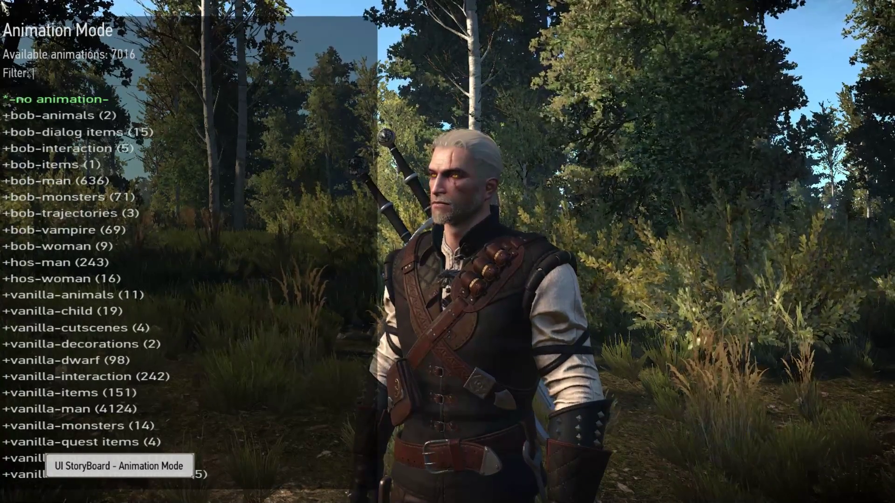
text(enter front)
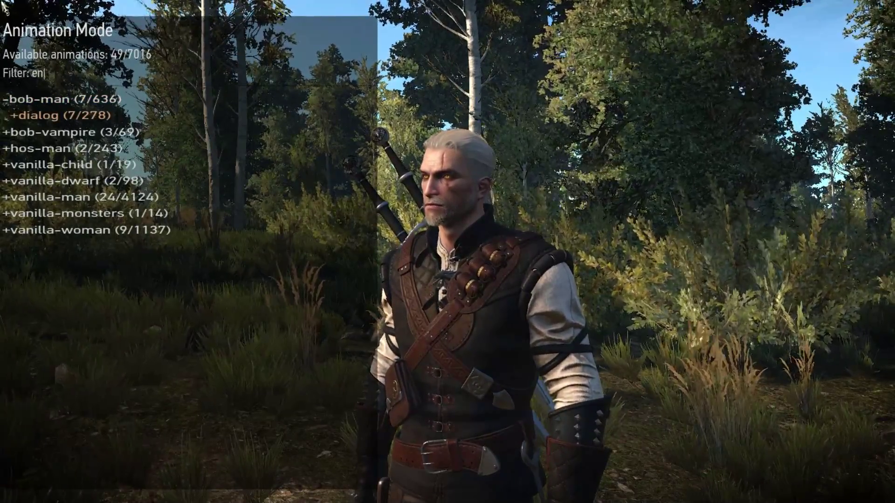
text(r fr)
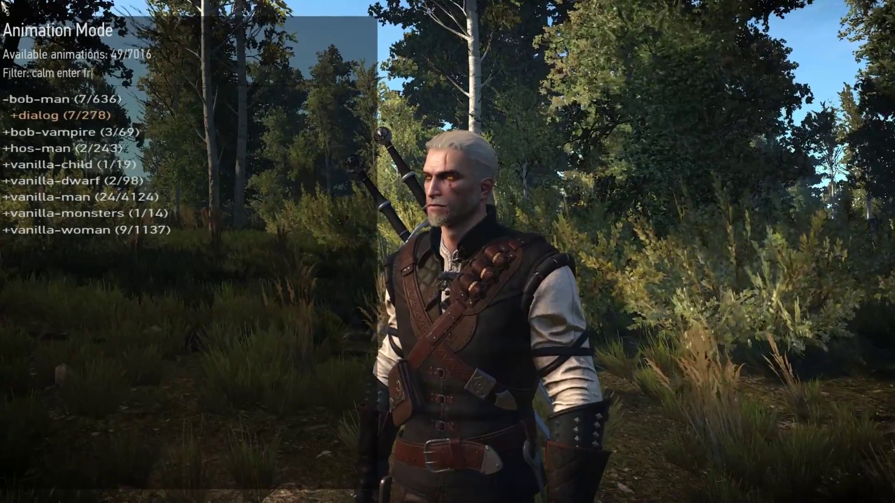
key(Down)
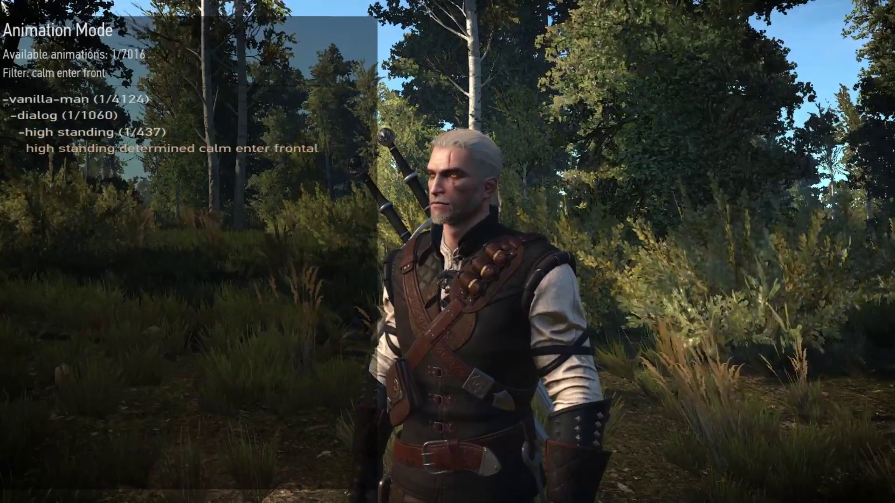
key(Return)
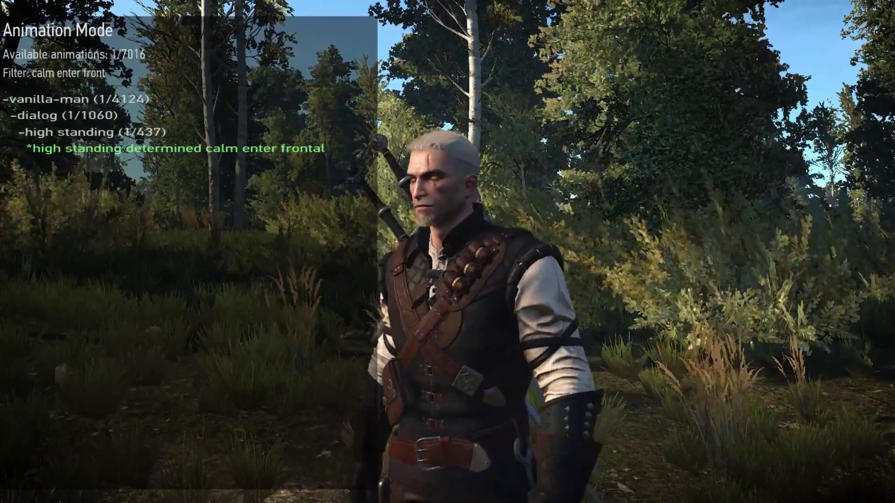
key(Escape)
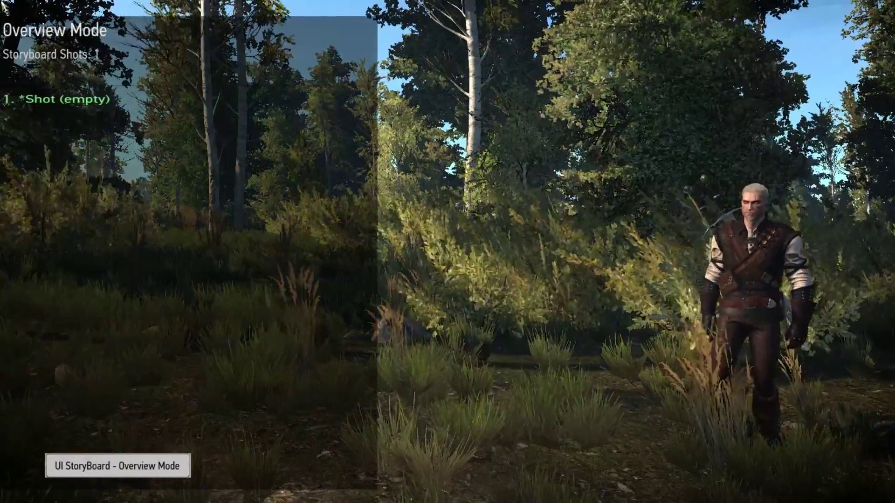
- Add a cloned second shot and frame its camera on the baron by the tent
key(Insert)
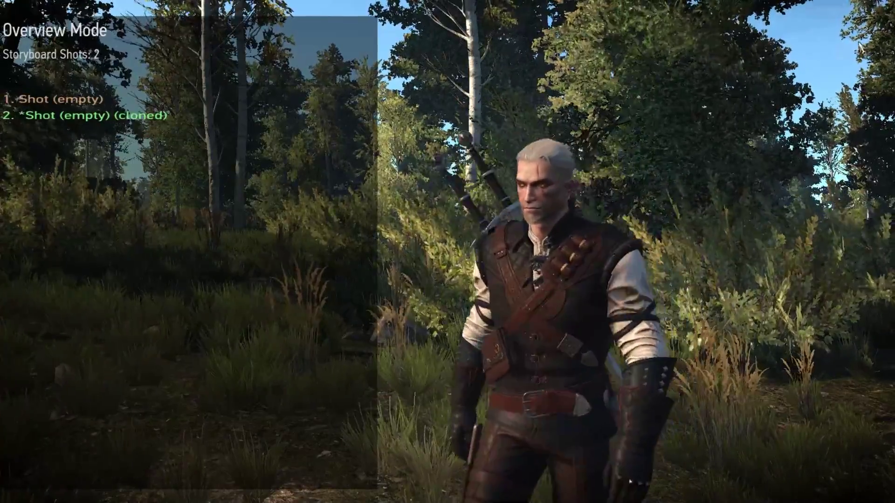
key(c)
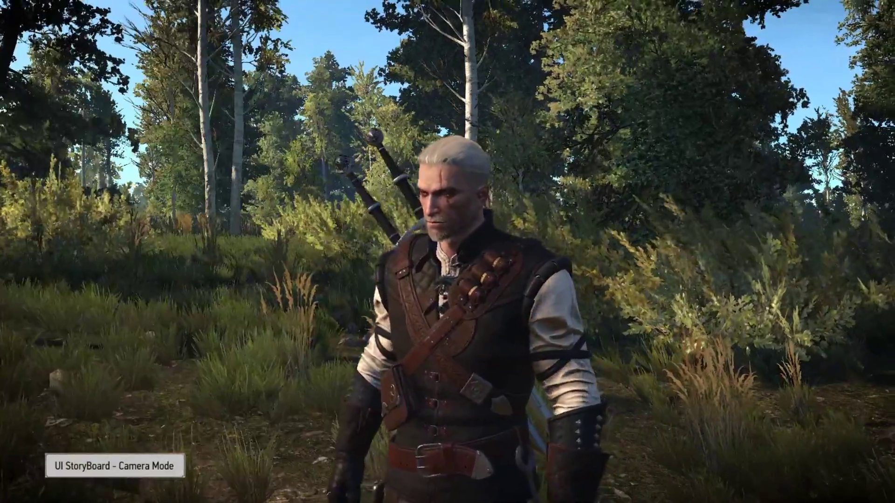
key(d)
key(d)
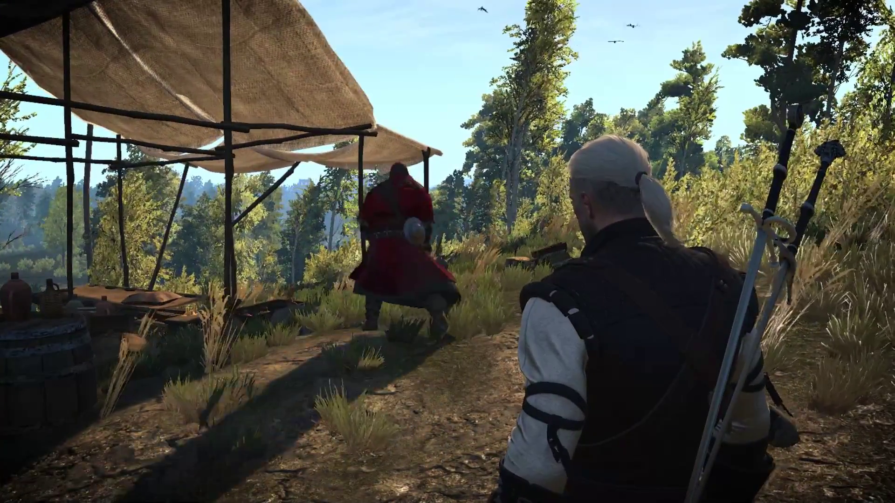
key(Escape)
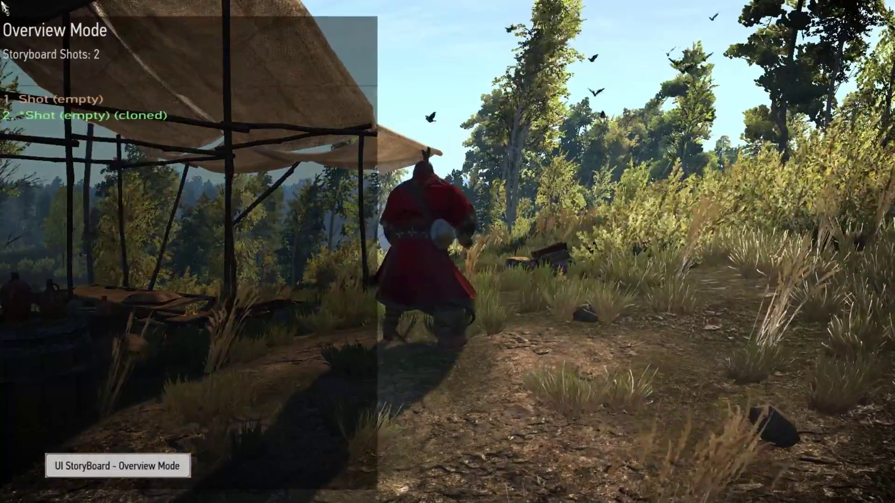
- Add a third cloned shot and open the player's animation list for it
key(Insert)
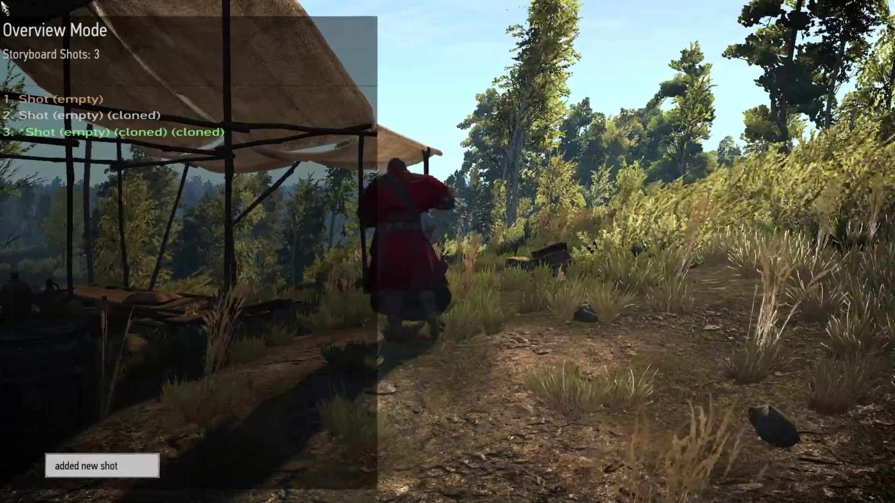
key(c)
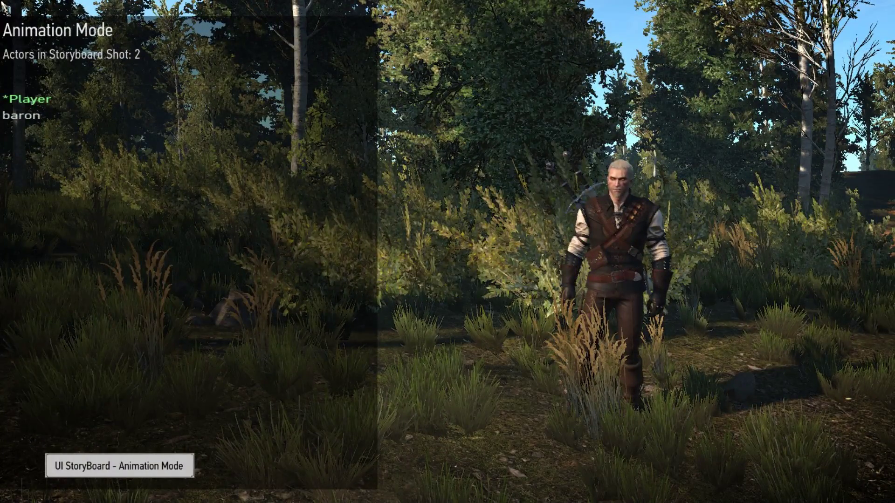
key(Return)
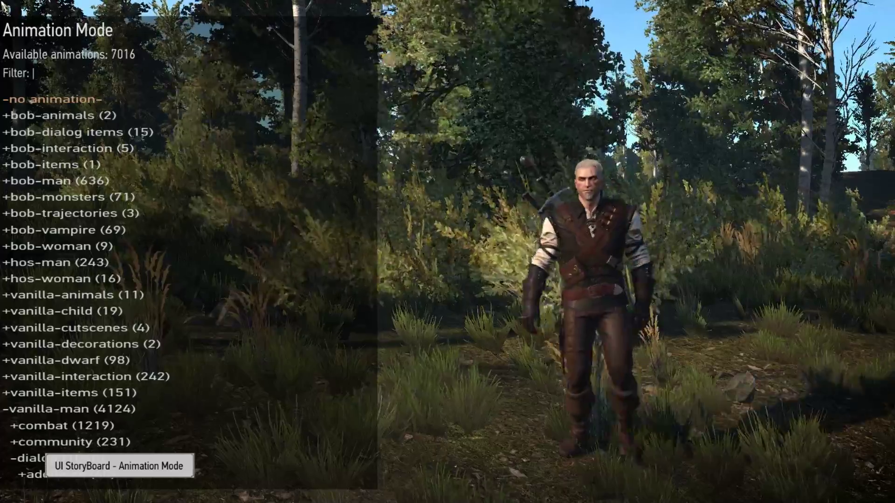
- Filter by 'facepalm', apply high_standing_determined_gesture_facepalm to Geralt, then step back to the first shot
text(facepalm)
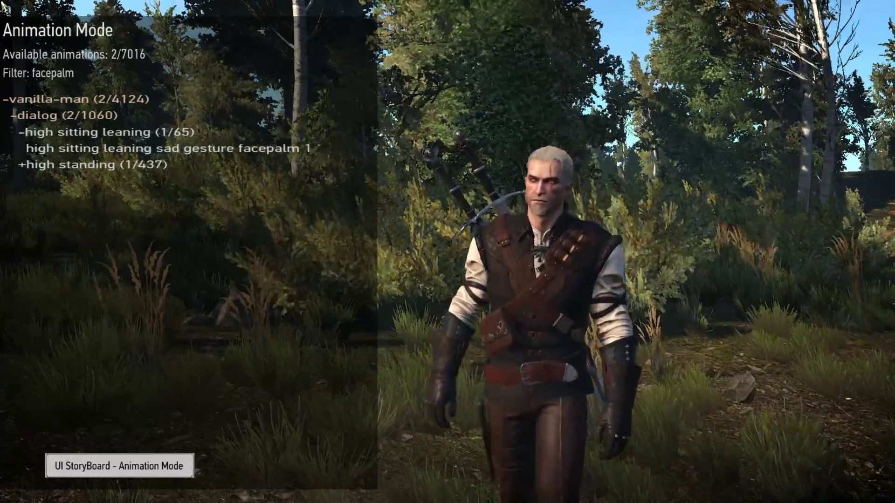
key(Down)
key(Return)
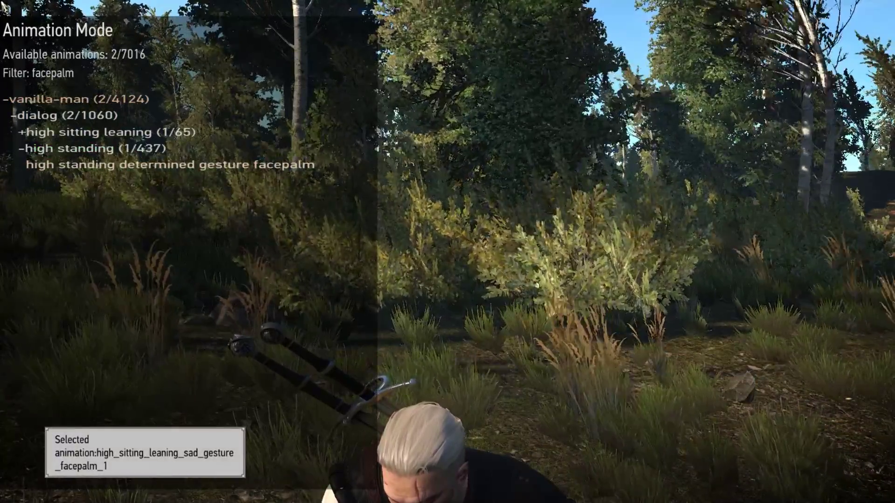
key(Return)
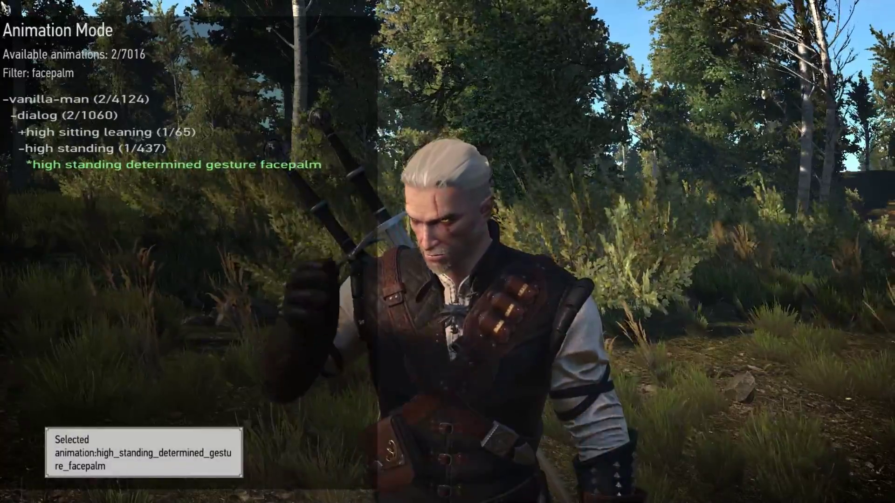
key(c)
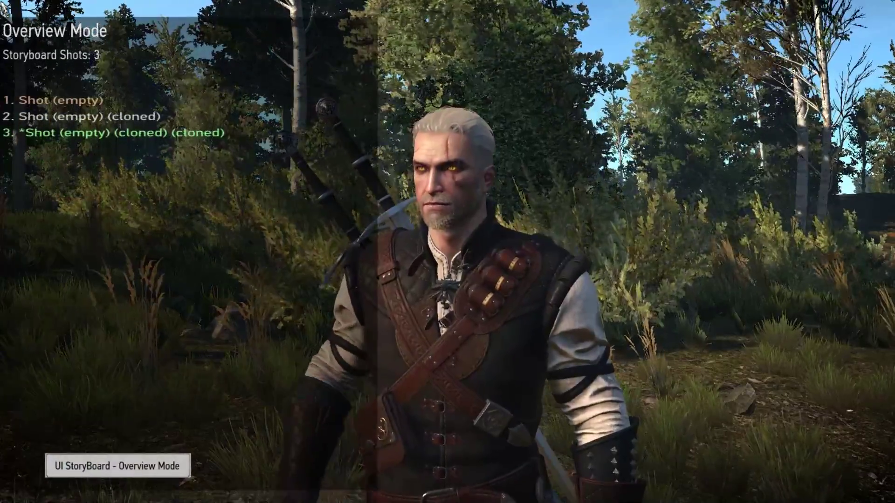
key(Up)
key(Up)
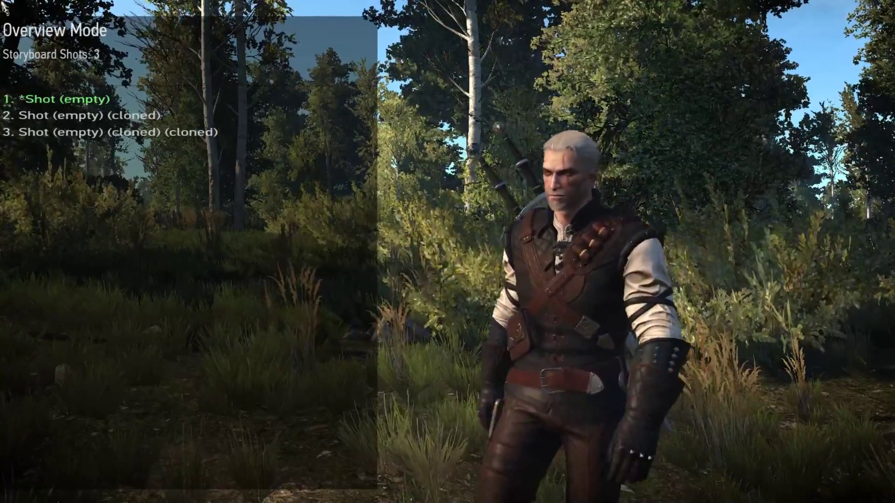
key(Down)
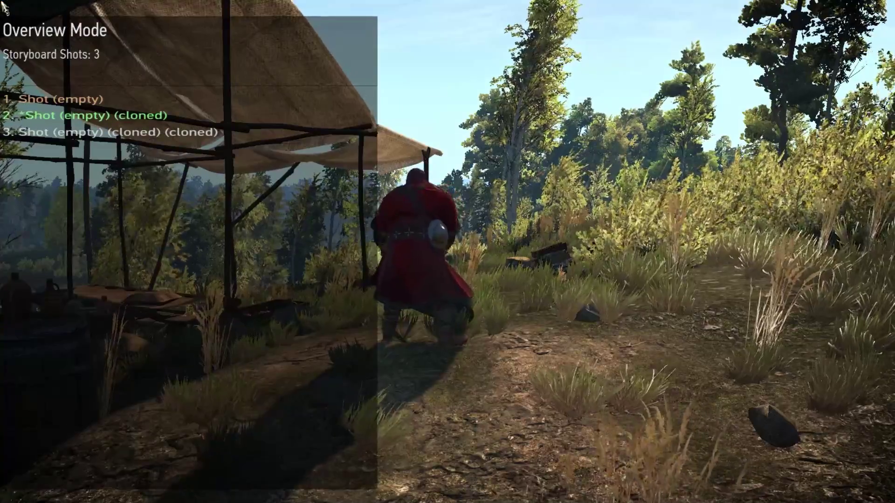
key(c)
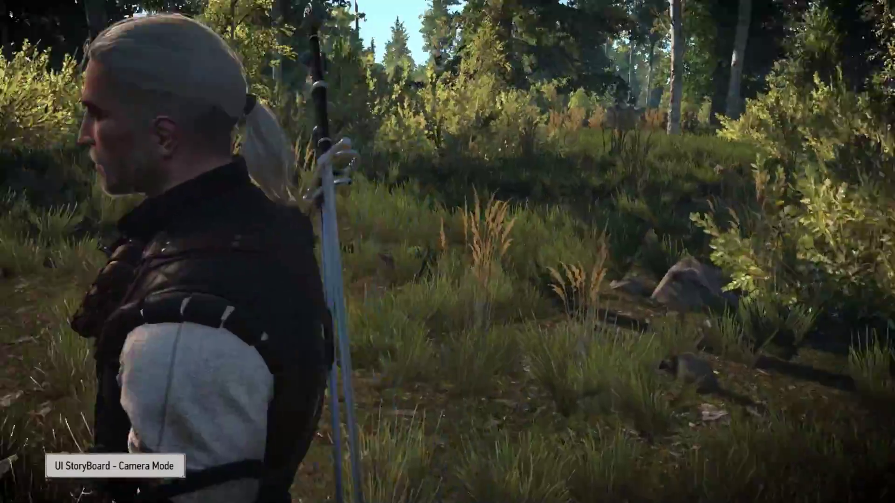
key(3)
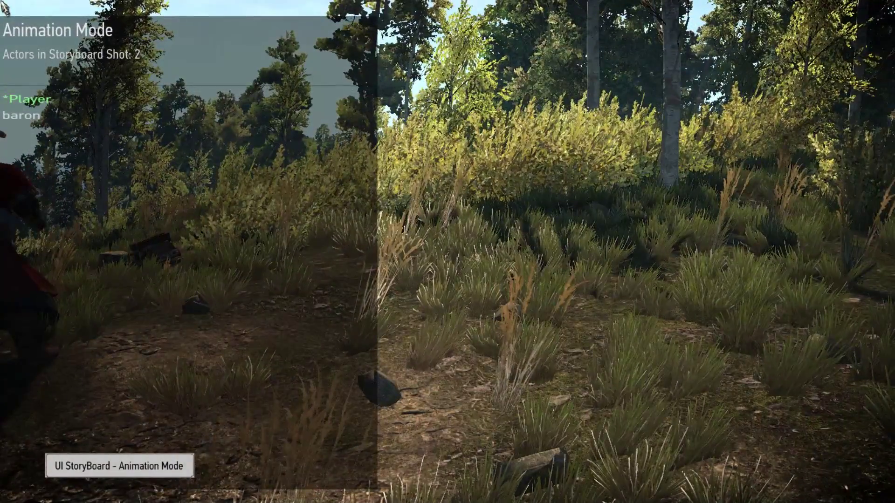
key(Return)
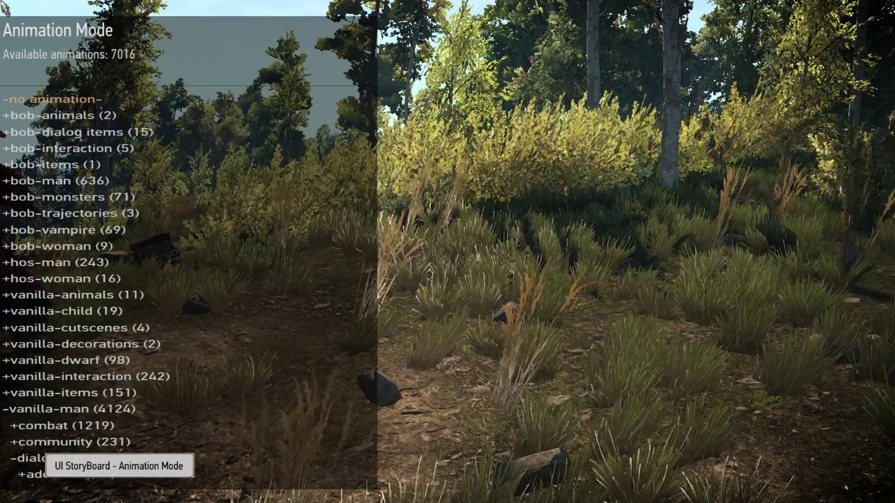
key(2)
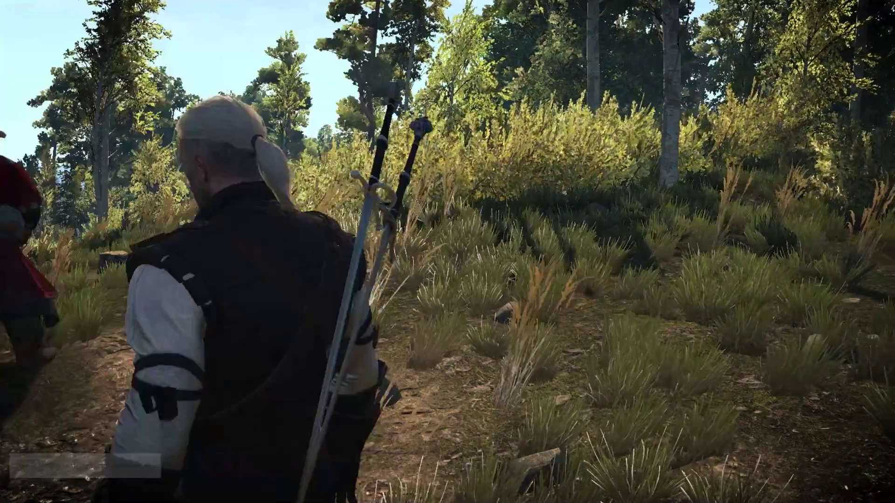
key(Escape)
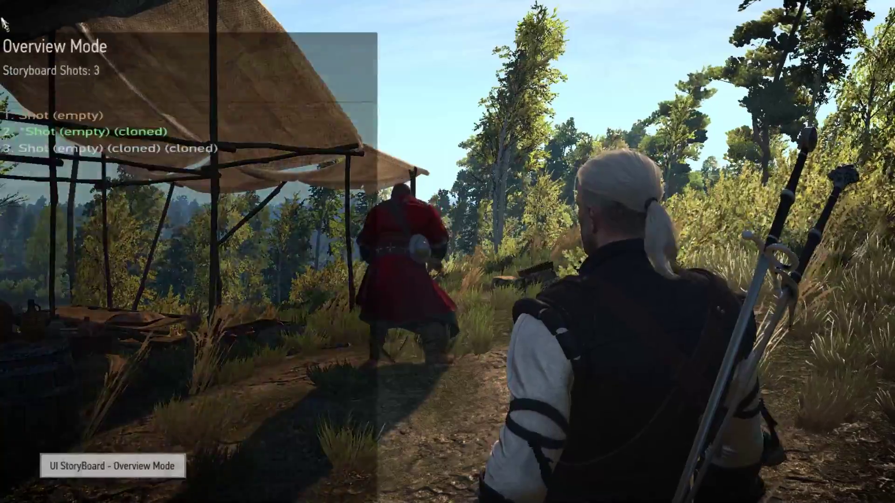
key(Down)
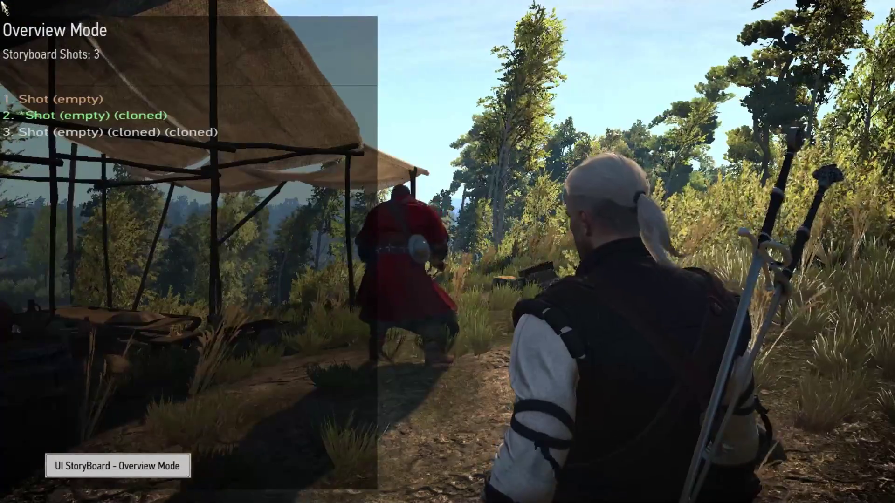
key(Down)
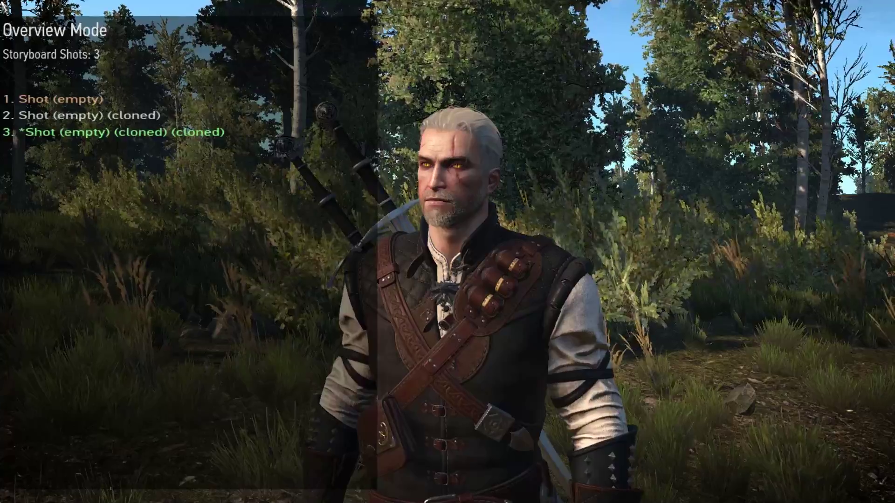
- Close the voicelines actor list, go to Overview mode and confirm quitting the storyboard
key(v)
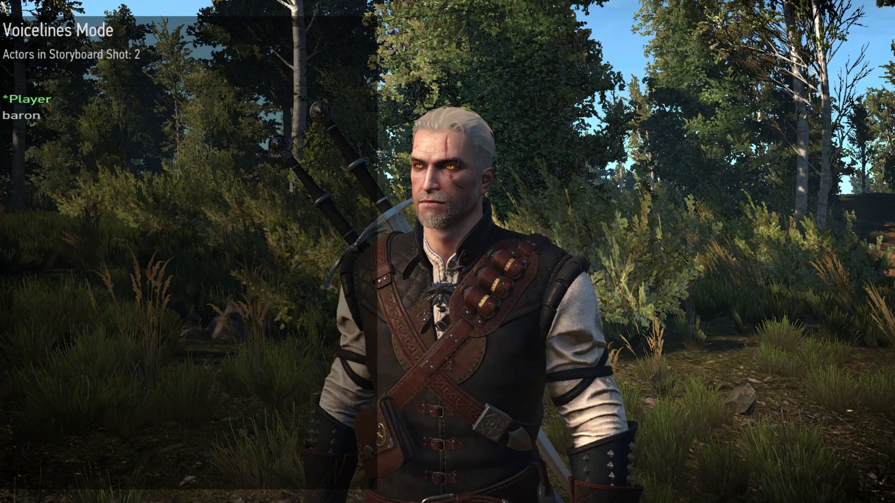
key(Escape)
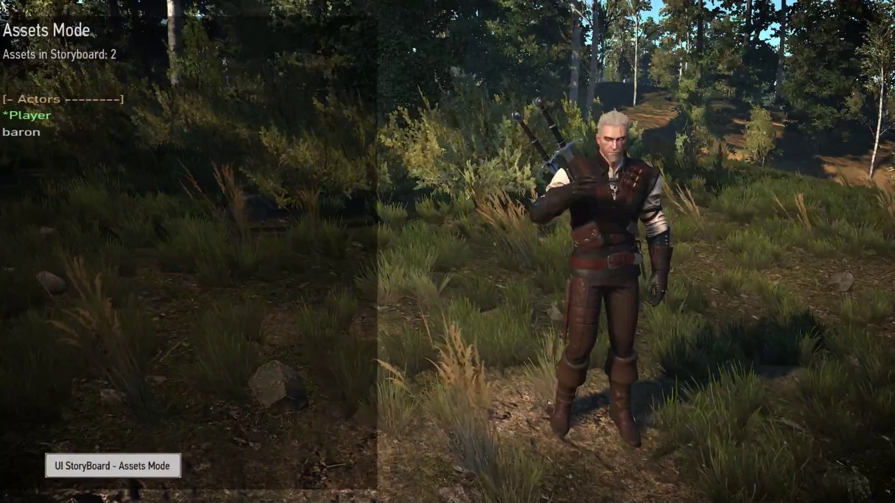
key(Escape)
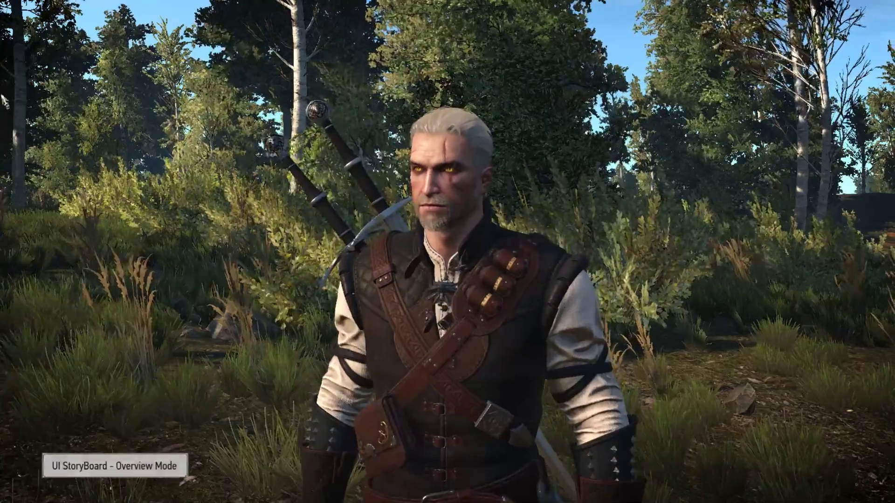
key(Escape)
key(e)
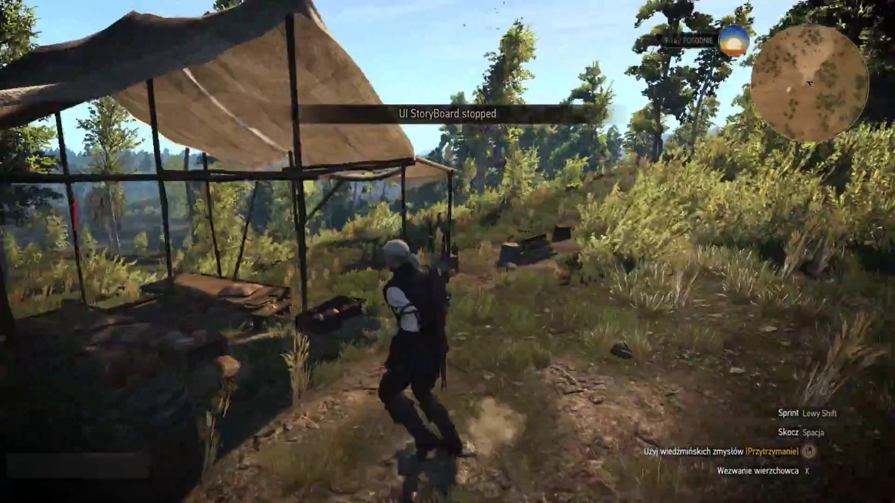
- Run Geralt through the forest toward the tent camp, then exit the game to the desktop
key(w)
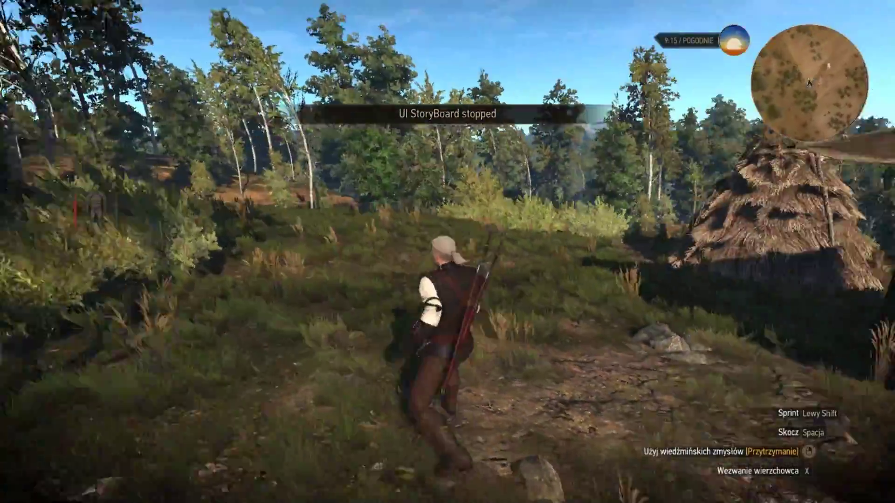
key(w)
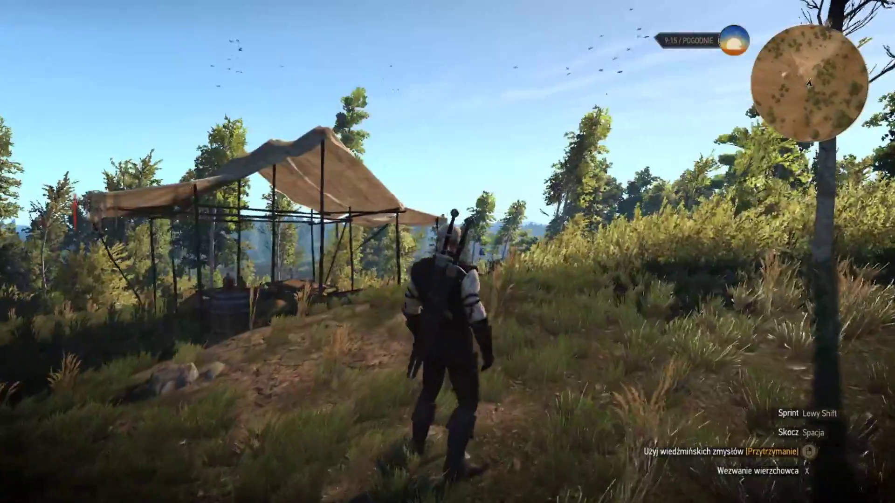
key(w)
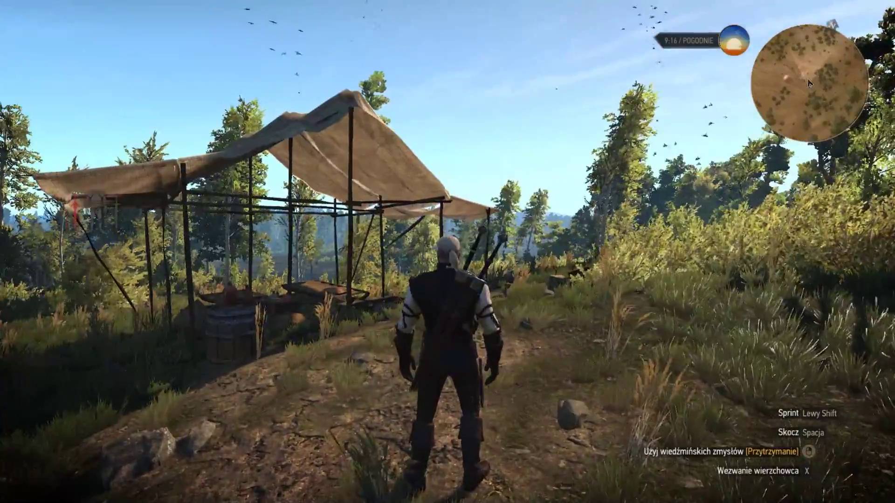
key(w)
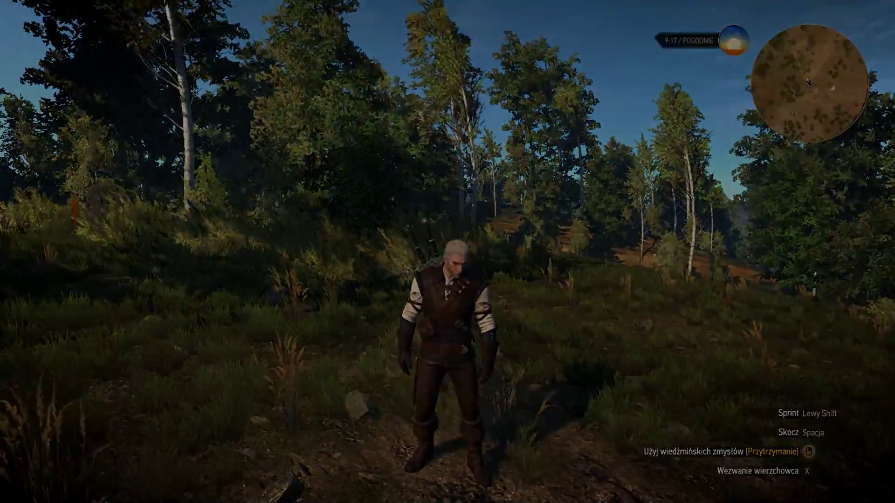
key(Escape)
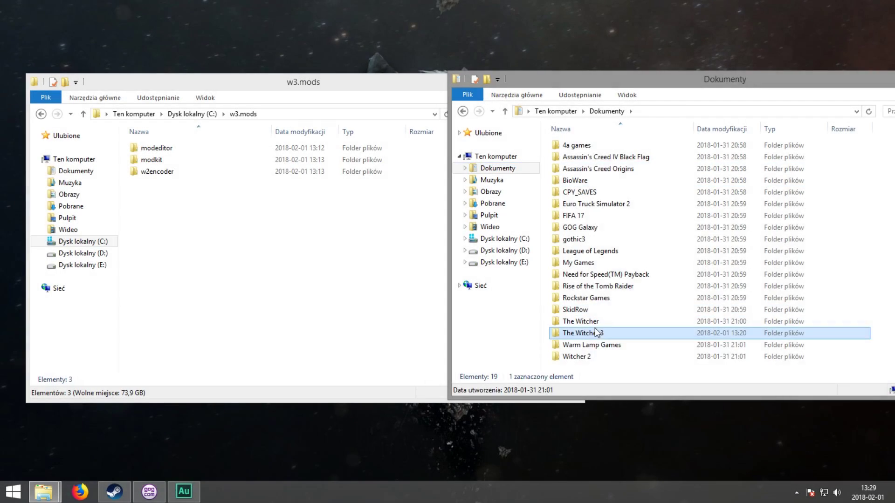
- Open The Witcher 3 folder in Dokumenty and open scriptslog with Edit with Notepad++
double_click(595, 332)
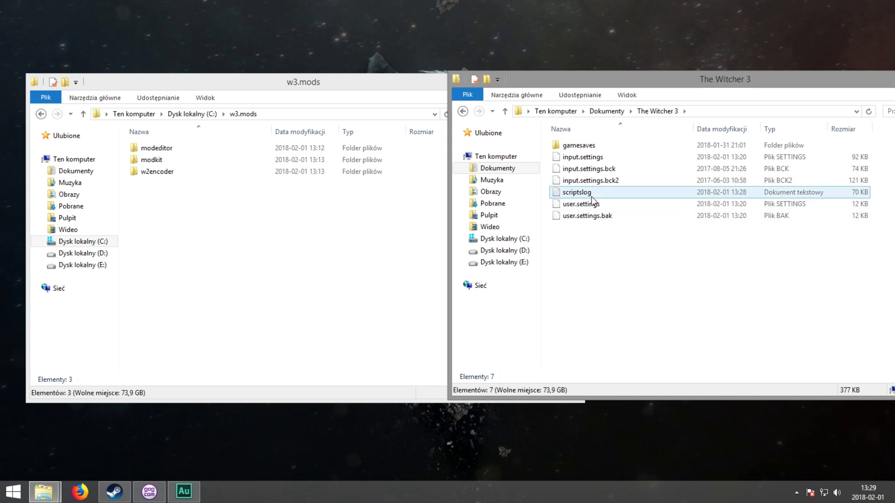
drag(547, 199, 617, 192)
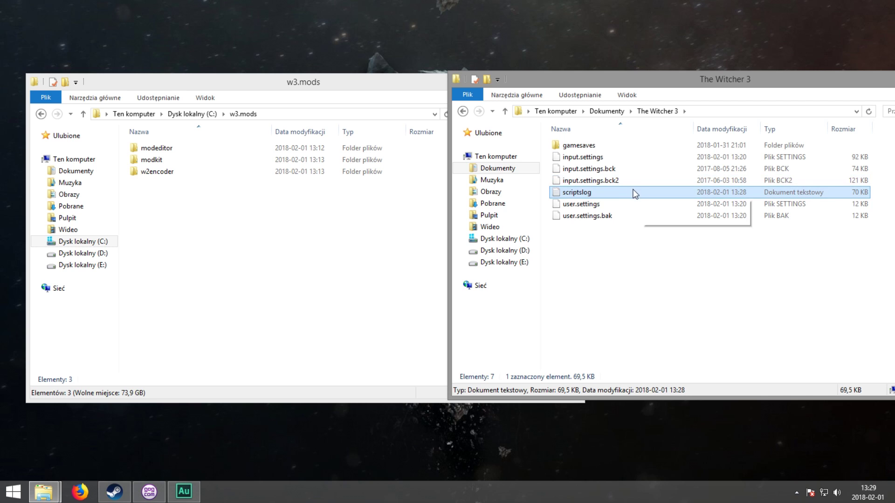
right_click(625, 193)
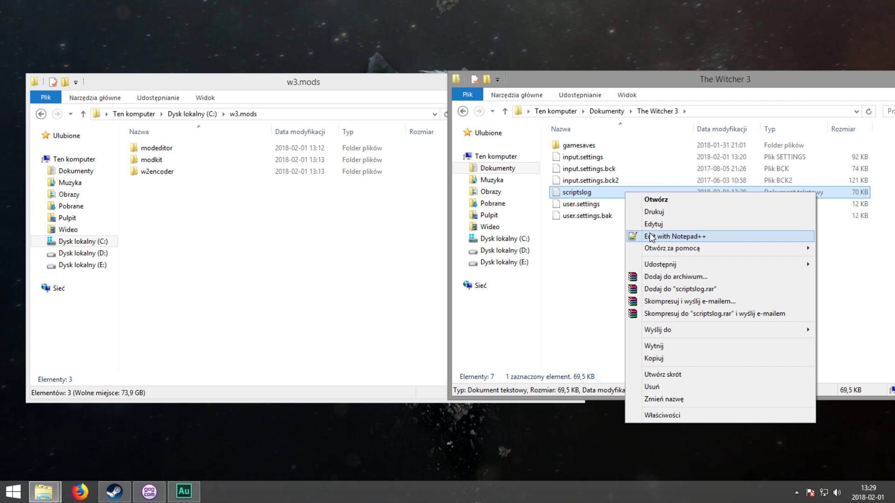
click(650, 234)
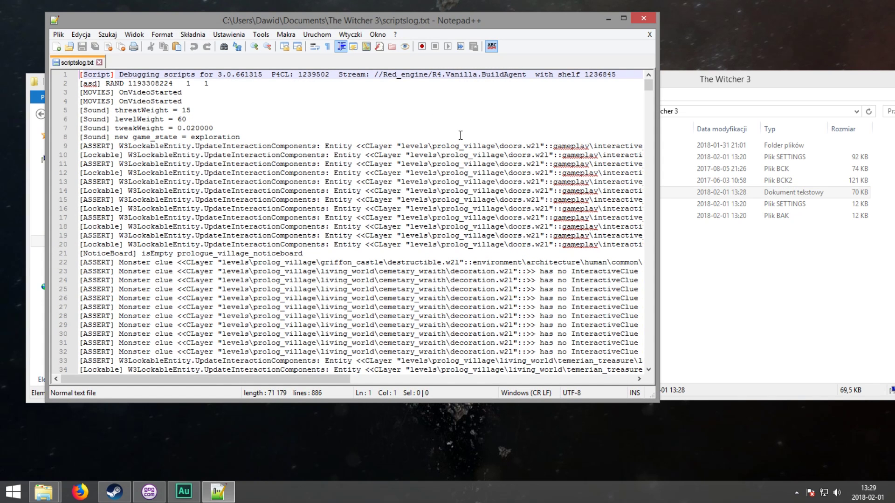
- Search scriptslog for 'w2scene' and select the W2SCENE export block
key(ctrl+f)
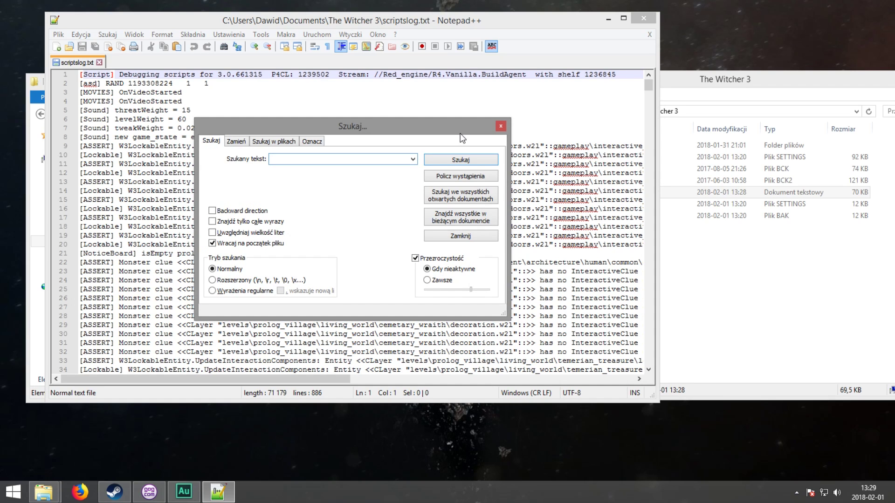
text(w2scene)
key(Return)
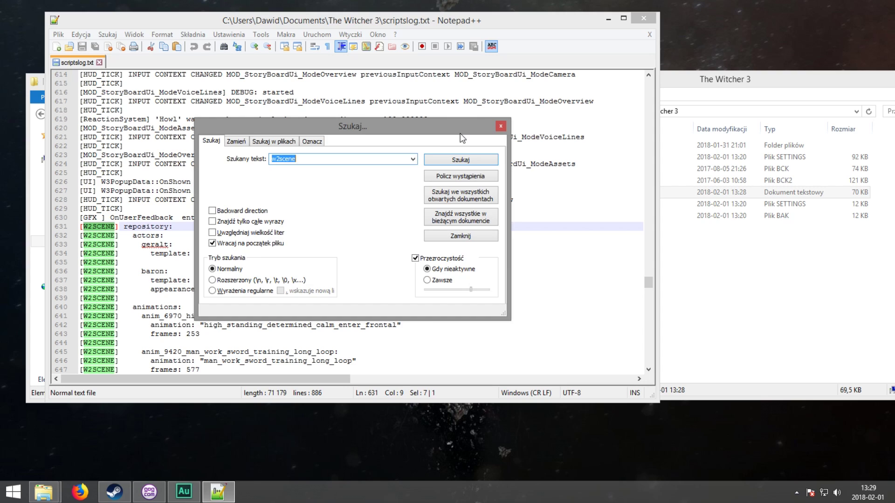
click(500, 126)
scroll(254, 183, down, 3)
drag(80, 146, 256, 357)
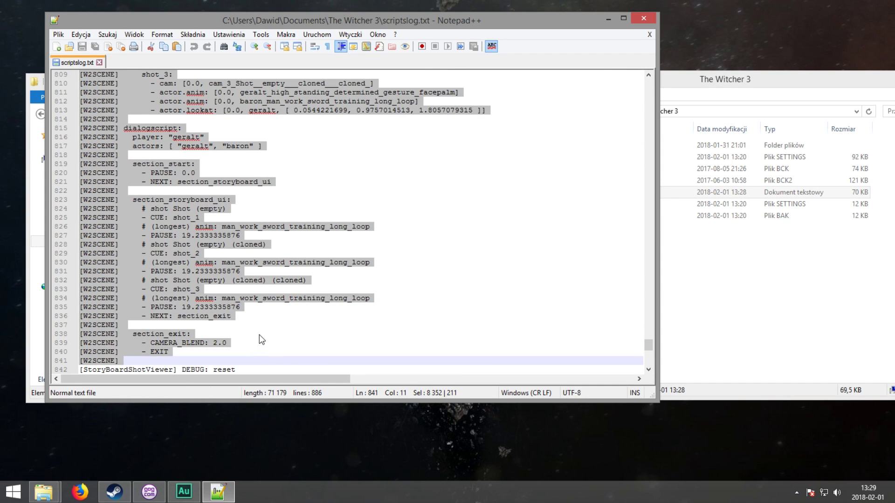
scroll(266, 322, up, 4)
- Close scriptslog, Notepad++ and The Witcher 3 folder, then centre the w3.mods window
click(98, 63)
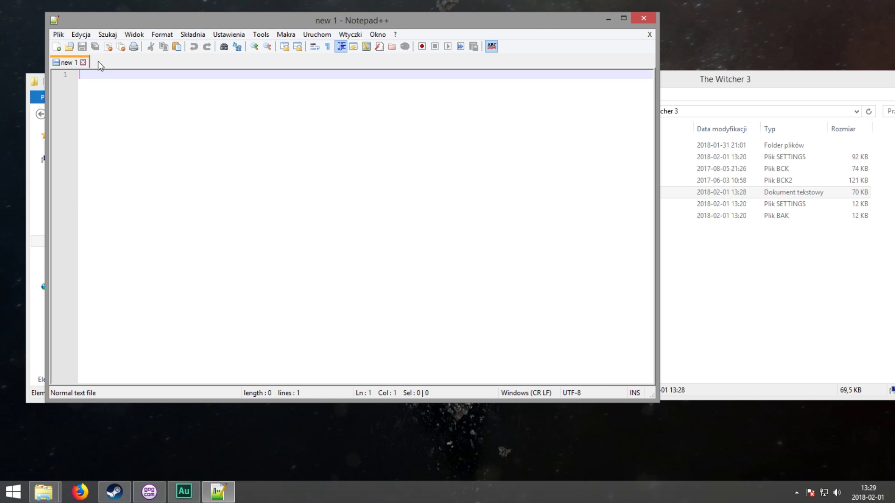
click(636, 18)
drag(633, 84, 289, 91)
click(648, 85)
drag(441, 83, 596, 90)
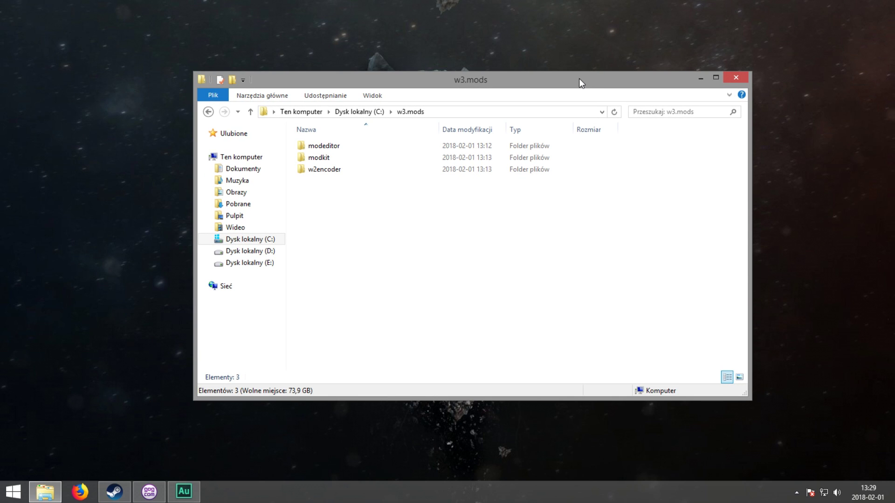
- Launch W3Edit from the modeditor folder
click(371, 146)
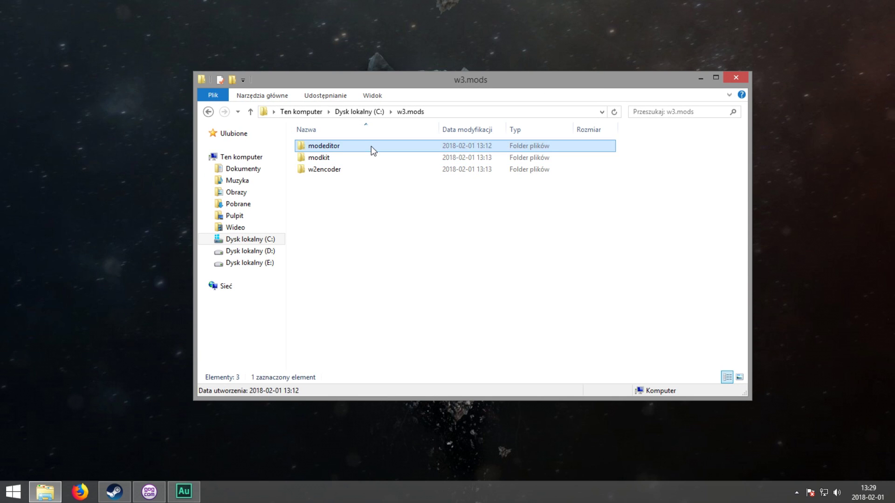
double_click(371, 147)
double_click(351, 297)
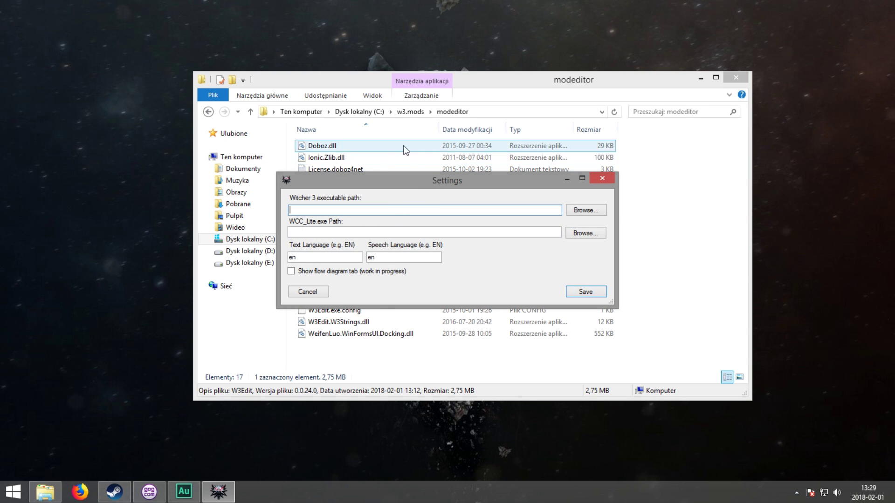
drag(396, 183, 190, 53)
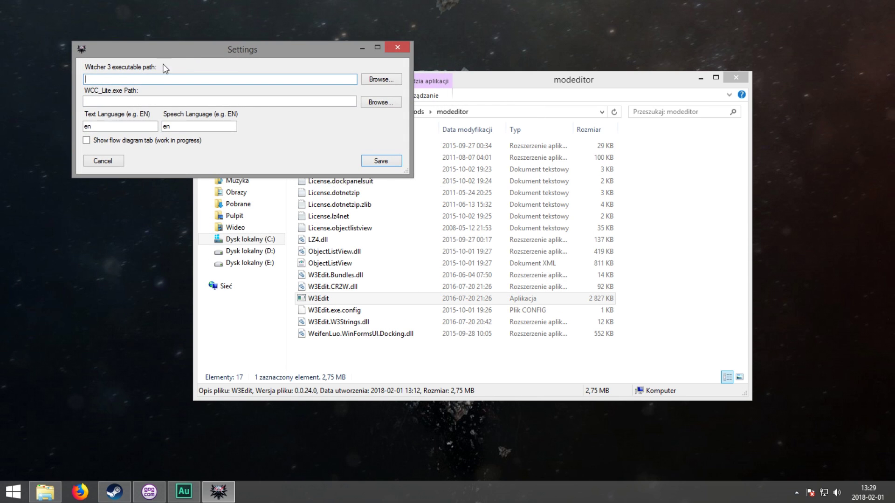
- Set the Witcher 3 path to D:\GRY STEAM\steamapps\common\The Witcher 3\bin\x64\witcher3.exe
click(389, 80)
drag(128, 57, 384, 56)
click(378, 232)
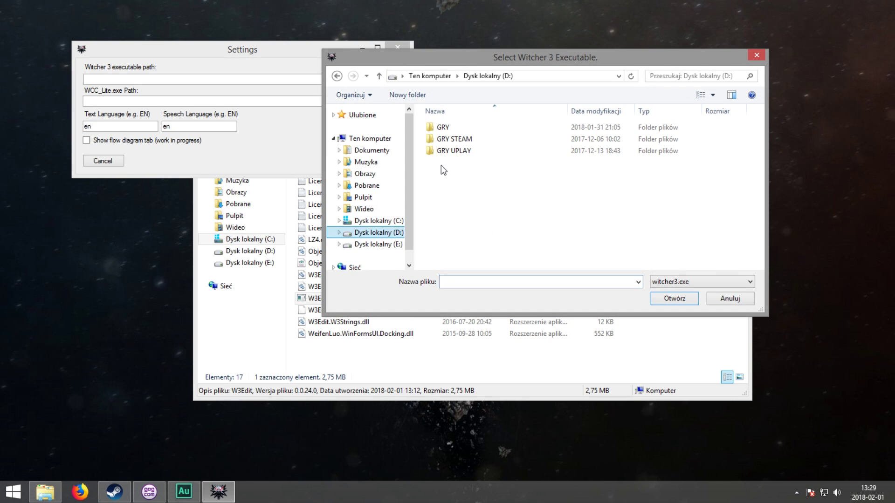
double_click(453, 139)
double_click(461, 132)
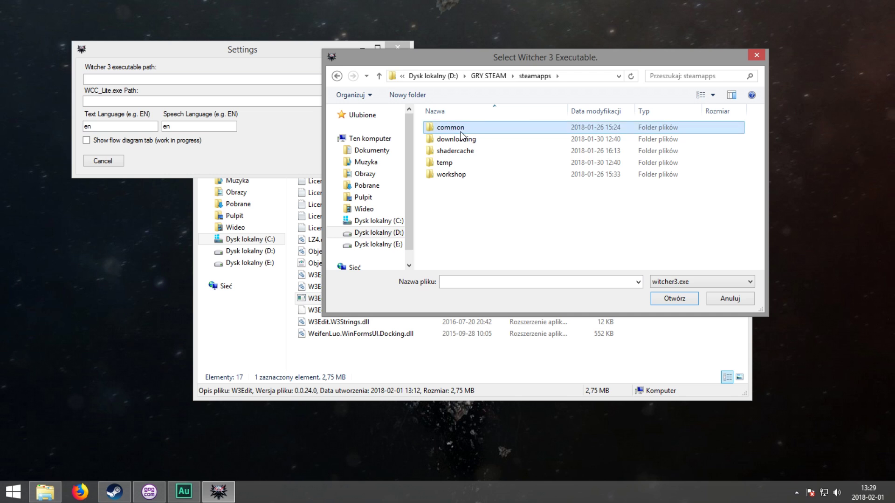
double_click(460, 128)
click(494, 163)
double_click(494, 164)
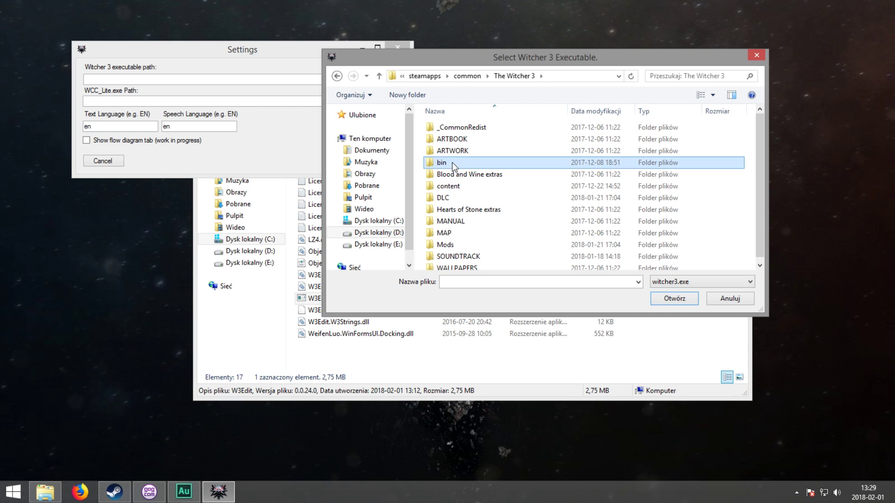
double_click(452, 162)
double_click(450, 185)
click(470, 142)
click(671, 297)
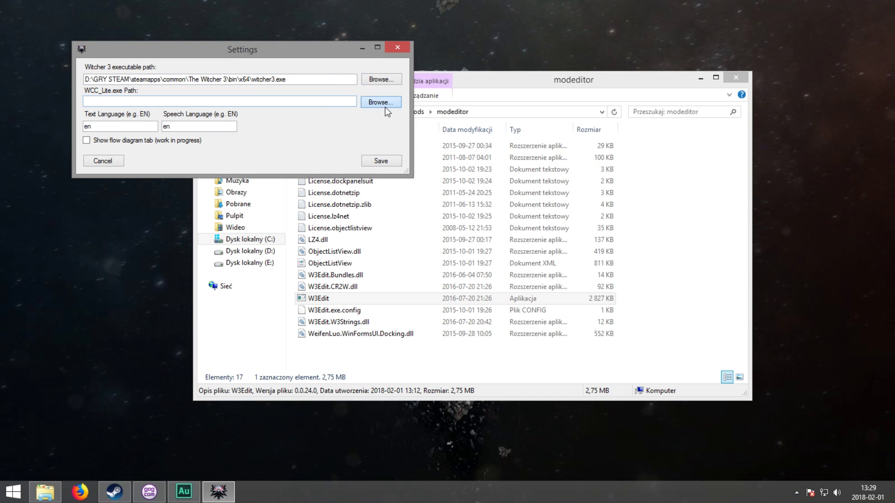
- Set the WCC_Lite path to C:\w3.mods\modkit\bin\x64\wcc_lite.exe
click(385, 106)
click(378, 221)
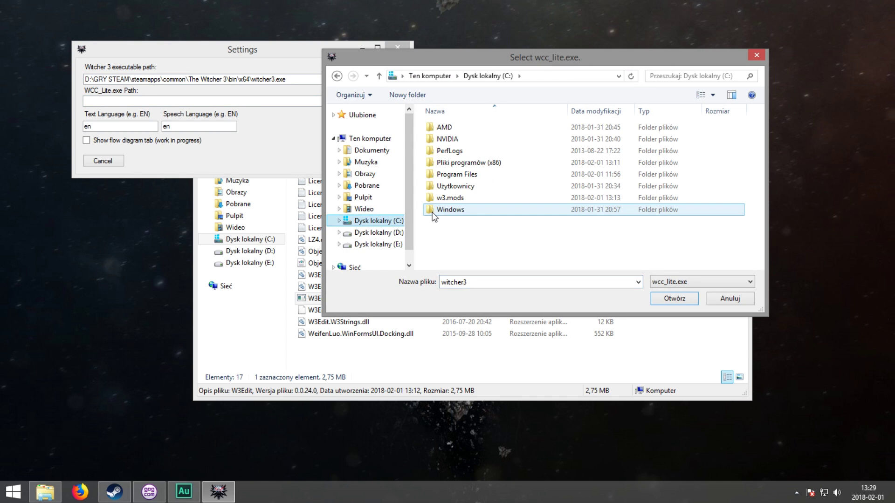
double_click(450, 198)
double_click(471, 150)
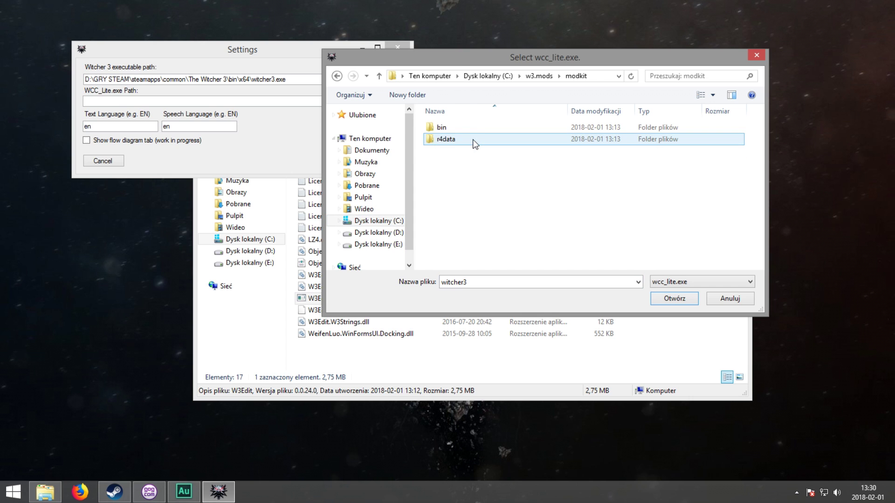
double_click(442, 127)
double_click(466, 139)
click(465, 131)
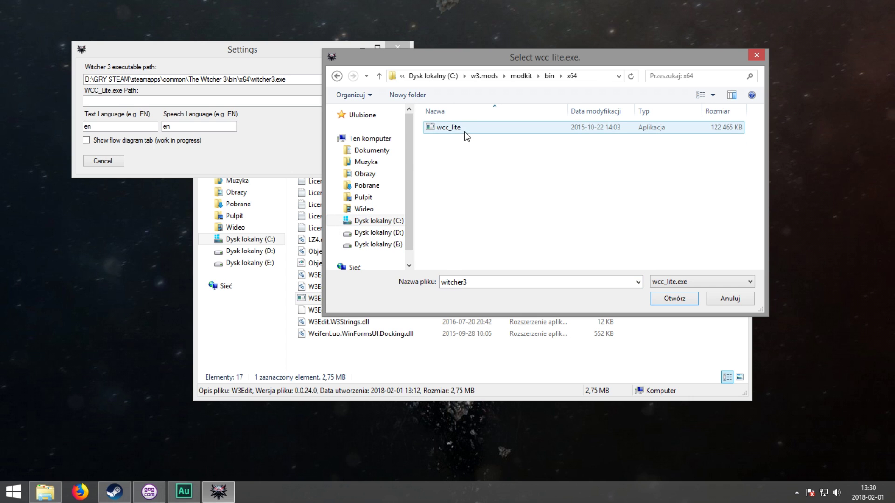
double_click(463, 133)
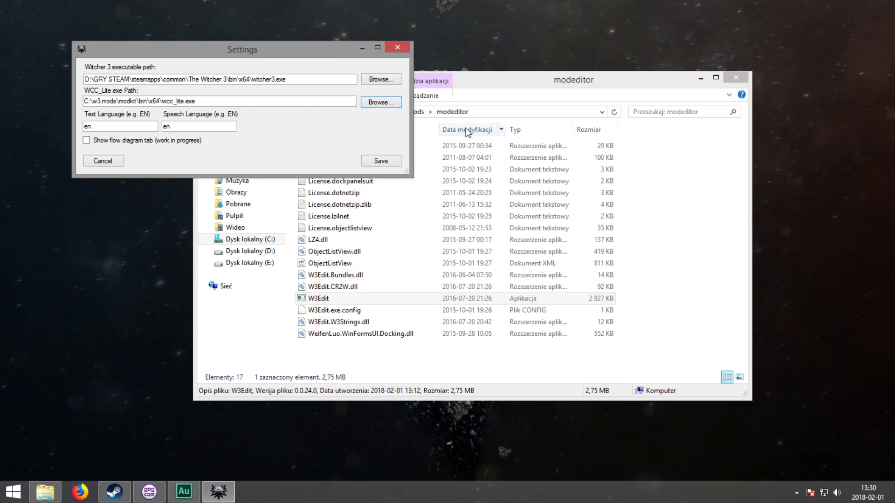
key(Tab)
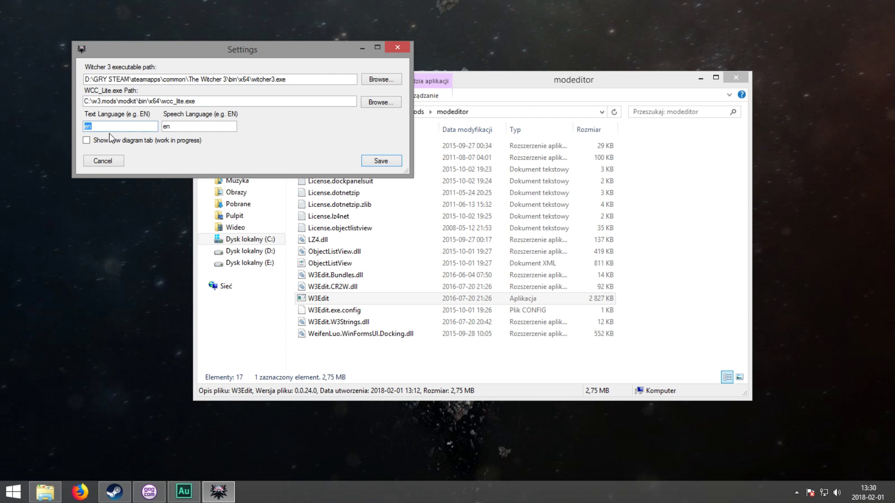
- Replace en with pl as W3Edit's text and speech language and save the settings
key(Tab)
text(pl)
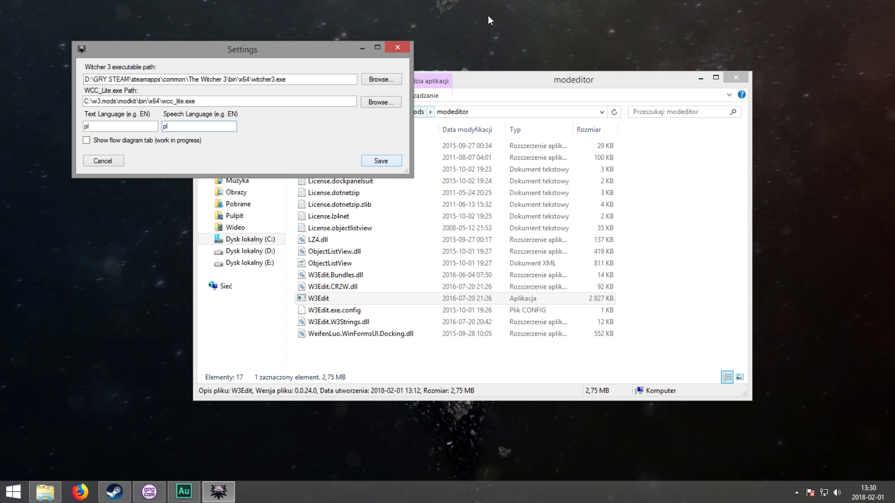
key(Return)
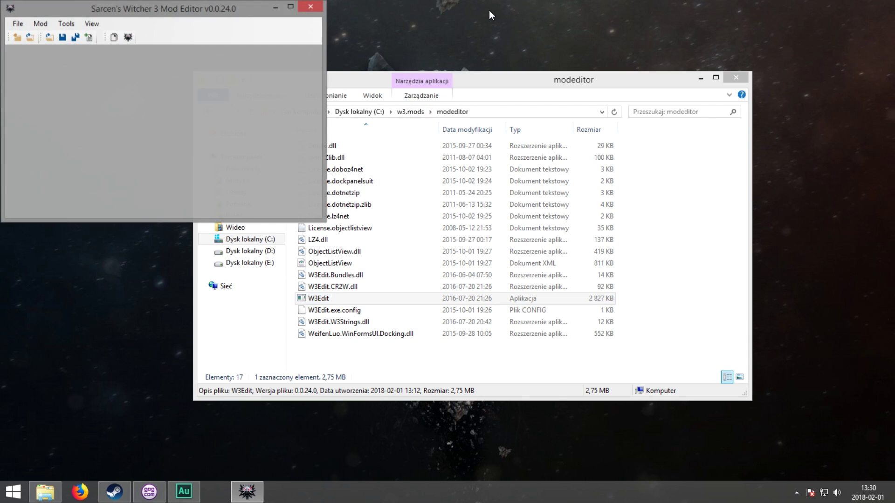
- Create a new W3Edit mod project named sbuitest
drag(193, 10, 503, 98)
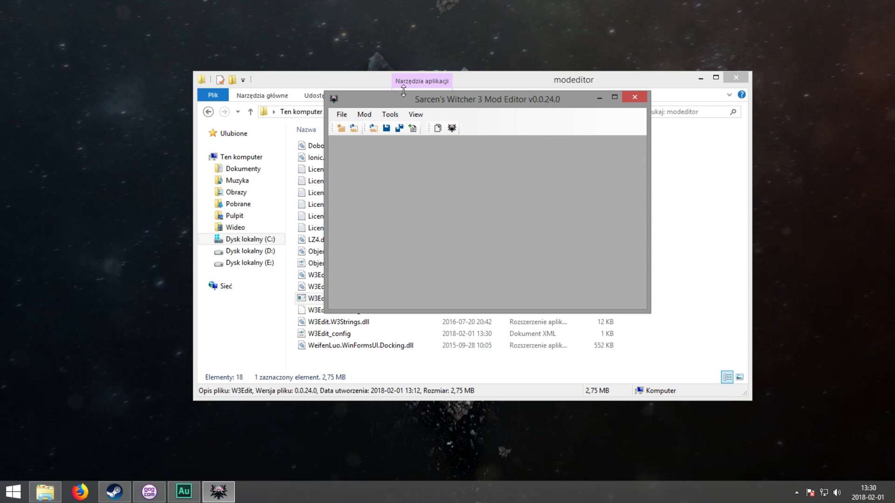
click(341, 114)
click(351, 124)
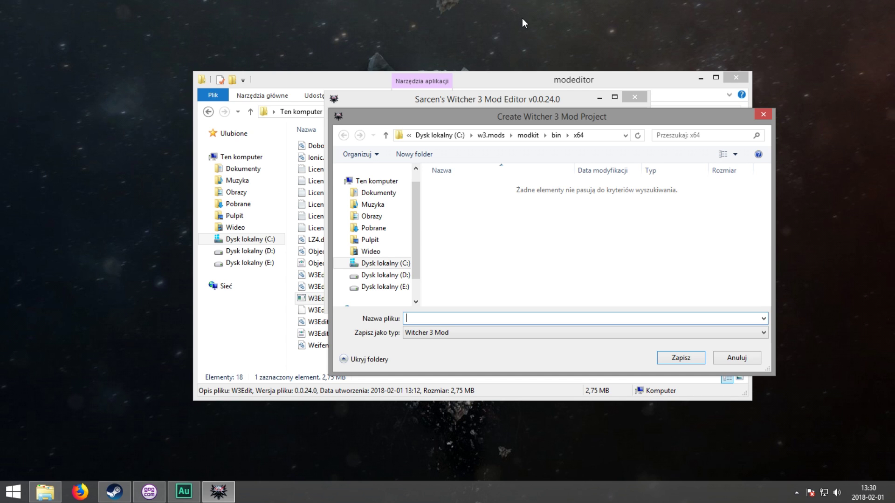
text(sbuitest)
key(Return)
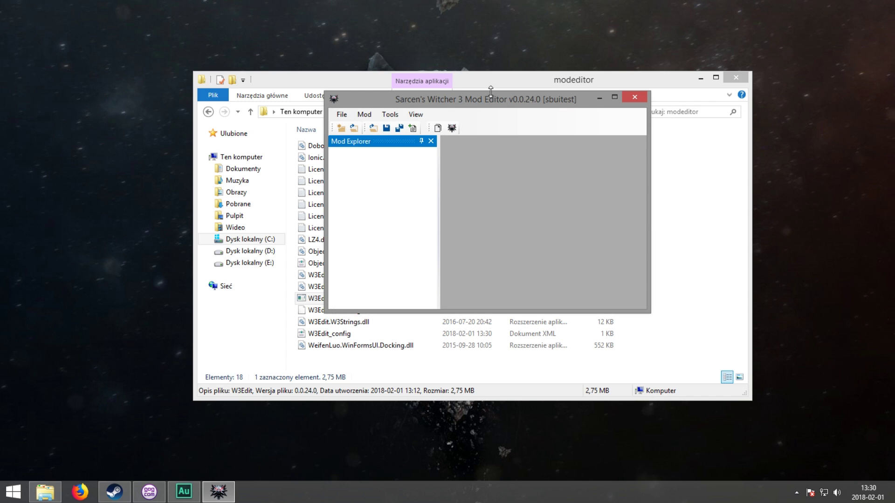
- Minimize the mod editor and return File Explorer to the w3.mods folder
mouse_move(502, 103)
mouse_down()
mouse_move(476, 91)
mouse_move(486, 98)
mouse_up()
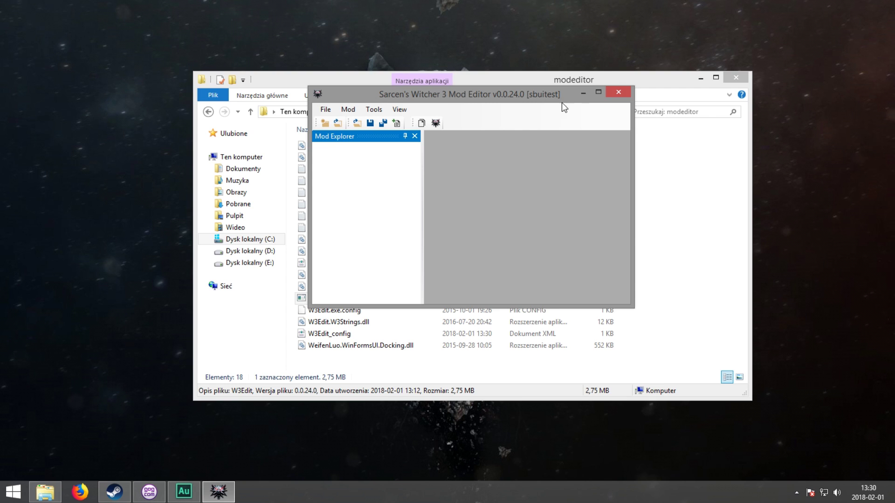
click(580, 95)
click(207, 112)
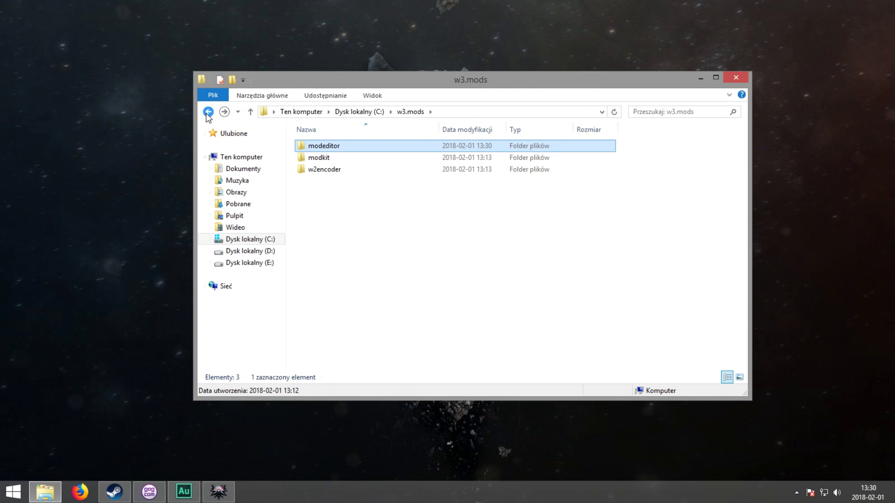
- Create a new folder named ModSbUiTest in w3.mods
click(378, 227)
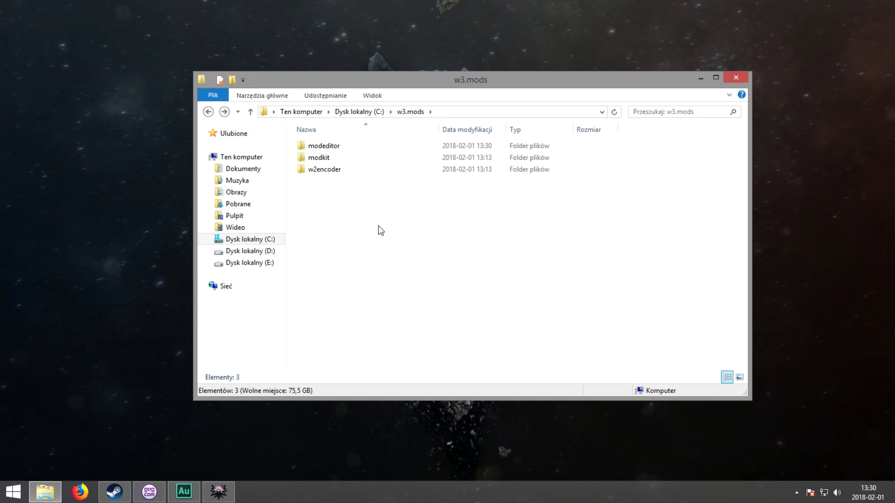
right_click(380, 229)
mouse_move(426, 358)
click(536, 361)
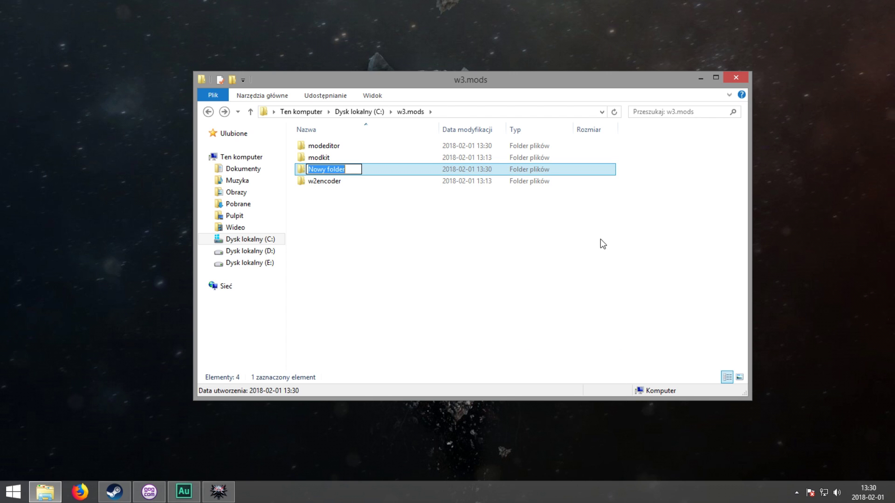
text(Mod)
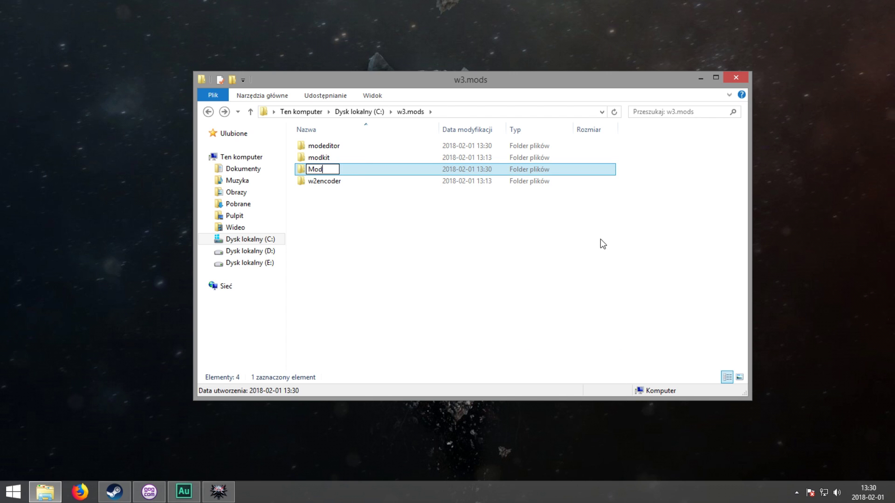
text(SbUiTest)
click(599, 239)
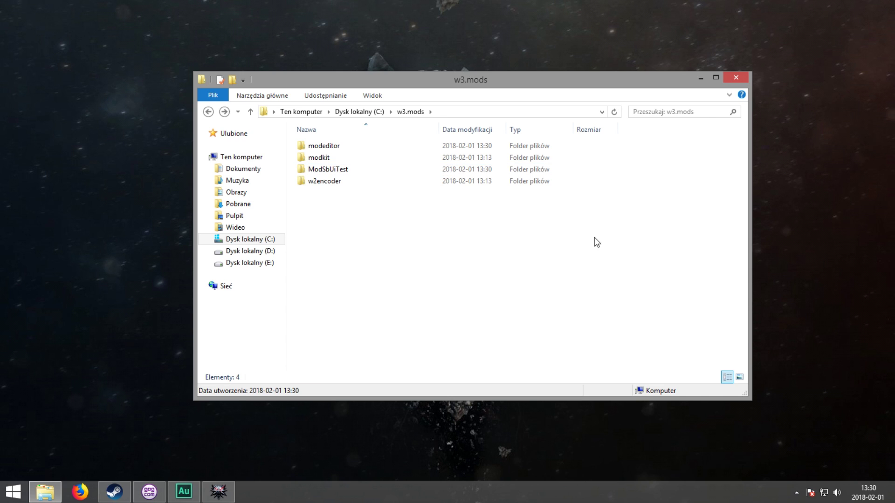
- Look up minimal.example.yml in w2encoder\docs.scenes\minimal.example, then open the empty ModSbUiTest folder
double_click(364, 186)
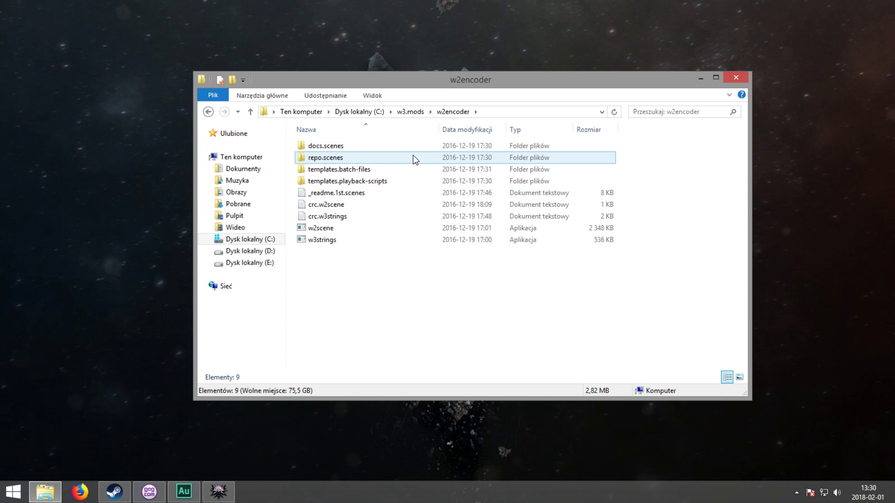
mouse_move(380, 170)
double_click(370, 148)
double_click(356, 159)
click(309, 150)
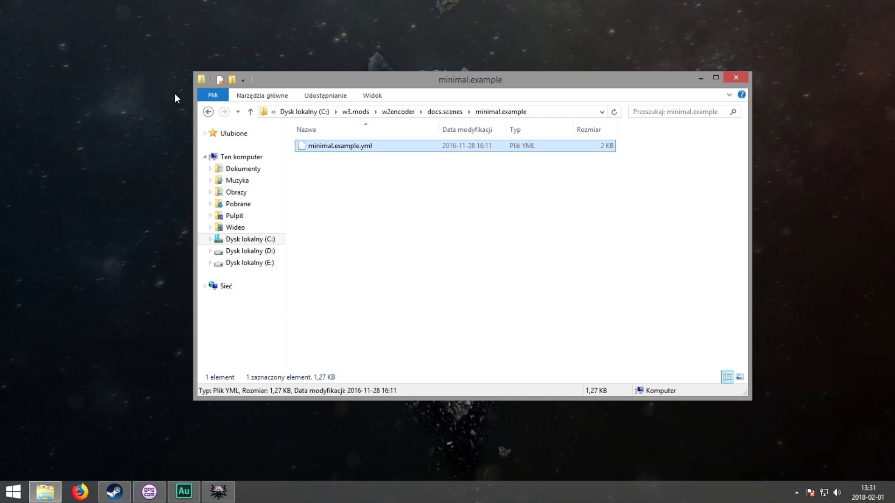
click(203, 111)
click(202, 111)
click(209, 112)
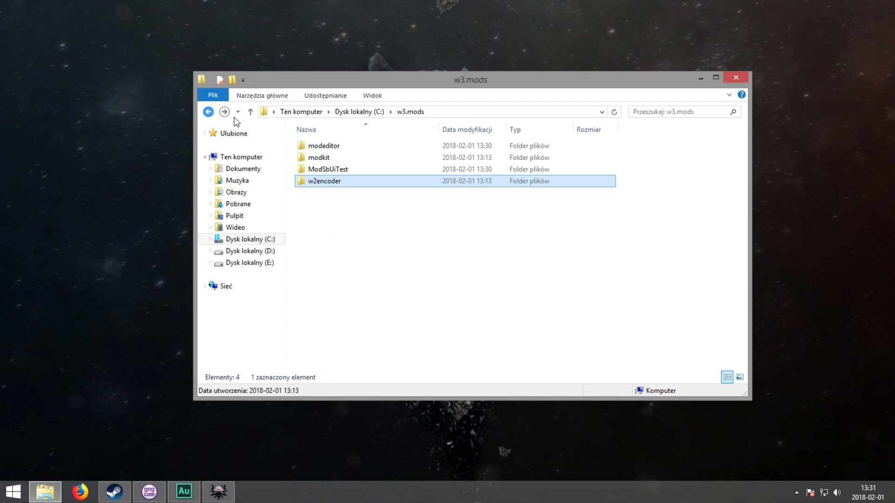
double_click(363, 168)
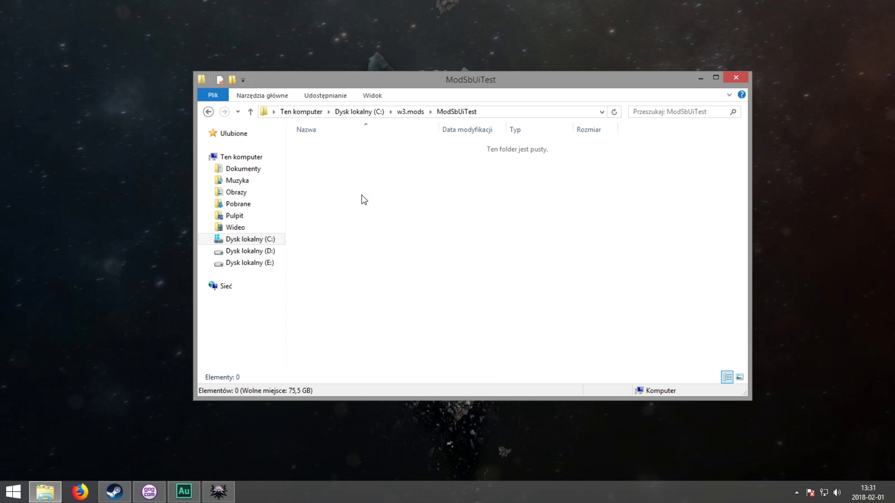
- Create a new text document in ModSbUiTest holding the pasted scene script and save it
right_click(361, 197)
mouse_move(482, 329)
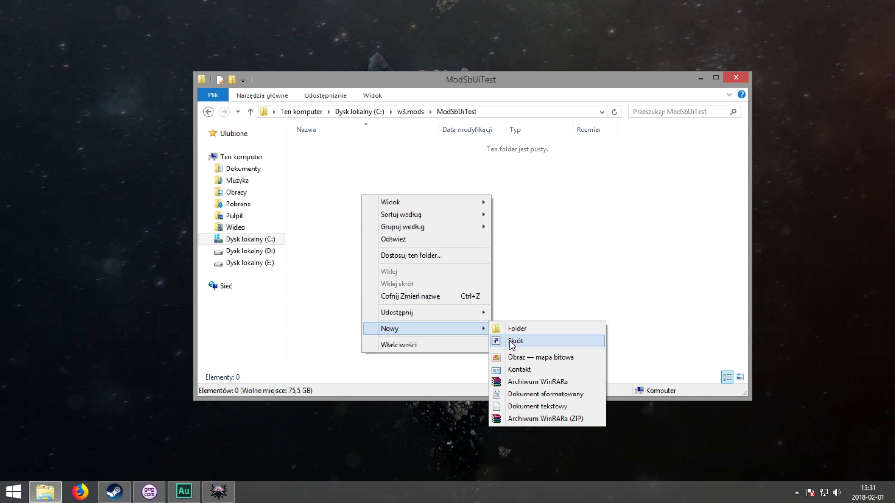
click(513, 406)
click(446, 274)
double_click(360, 142)
key(ctrl+v)
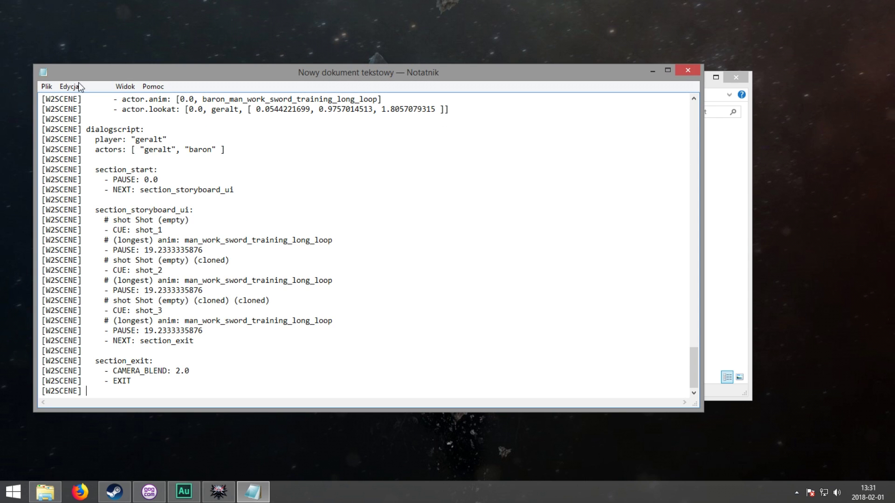
click(47, 86)
click(65, 121)
click(686, 71)
- Select minimal.example.yml in w2encoder\docs.scenes\minimal.example
click(208, 112)
click(208, 112)
click(208, 112)
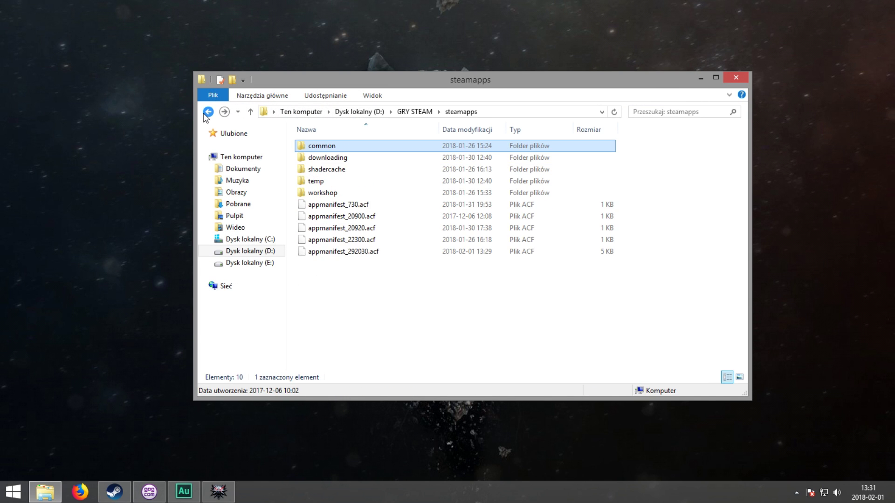
click(208, 112)
click(209, 112)
click(208, 112)
double_click(322, 182)
double_click(333, 145)
double_click(334, 159)
click(329, 147)
- Paste a copy of minimal.example.yml into ModSbUiTest and move to the w2encoder folder
click(209, 112)
click(208, 112)
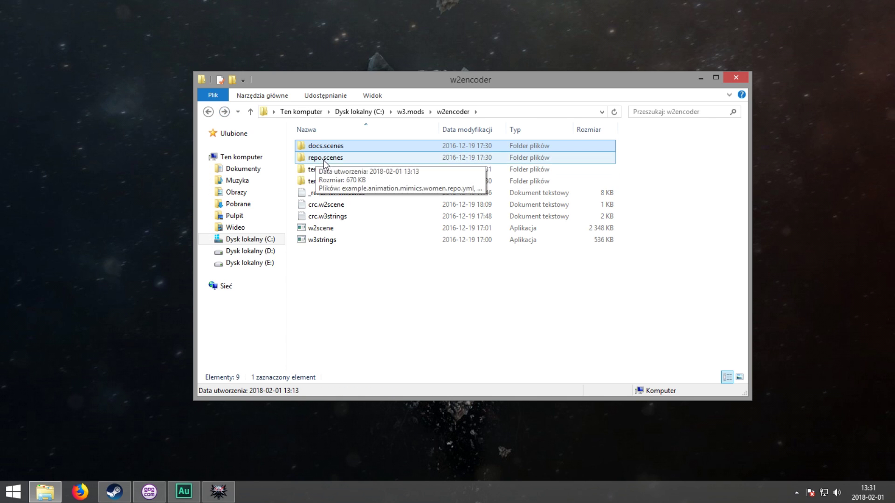
click(209, 106)
double_click(370, 169)
key(ctrl+v)
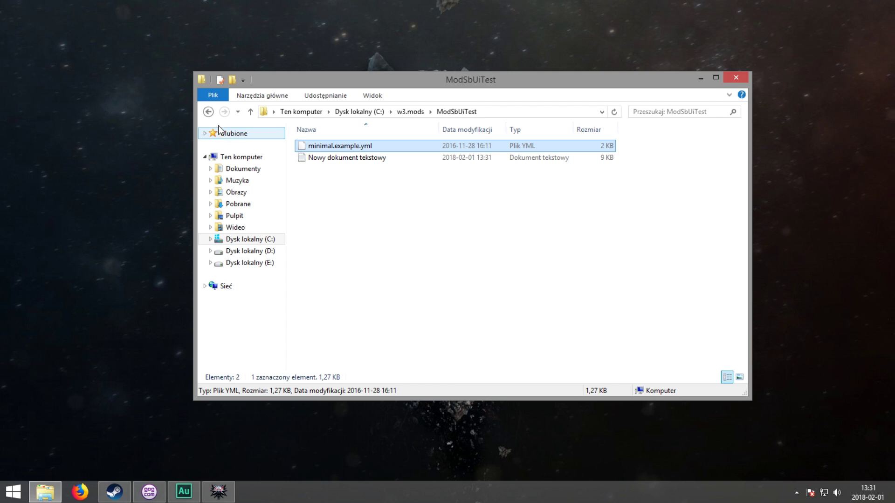
click(209, 112)
double_click(307, 181)
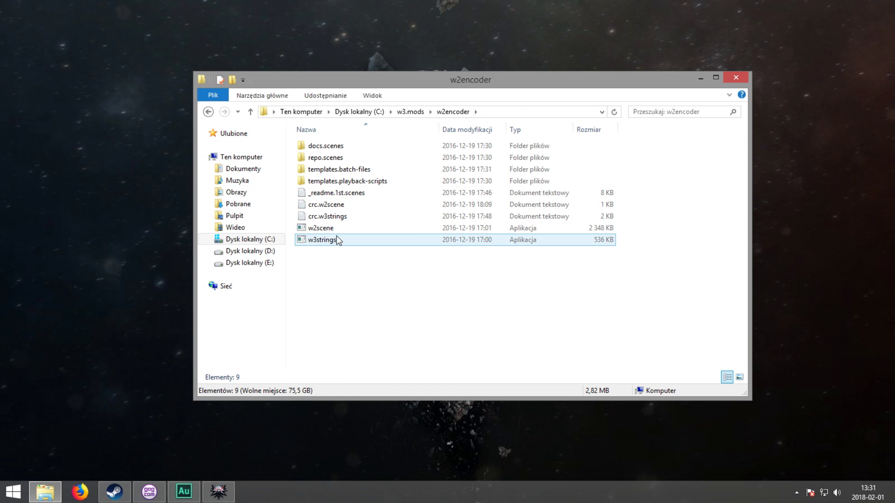
- Copy three of the six templates.batch-files scripts into ModSbUiTest, leaving out reencode-scene+repack+restart, repack-dlc and start-game
double_click(396, 168)
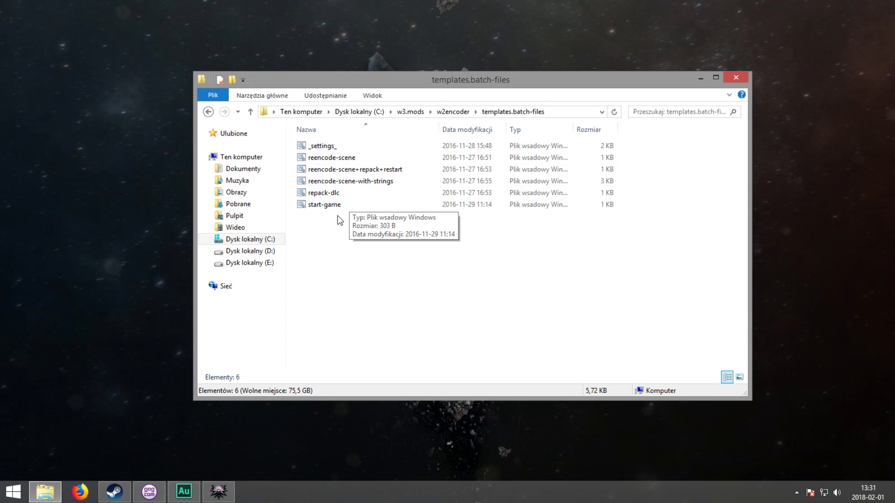
key(ctrl+a)
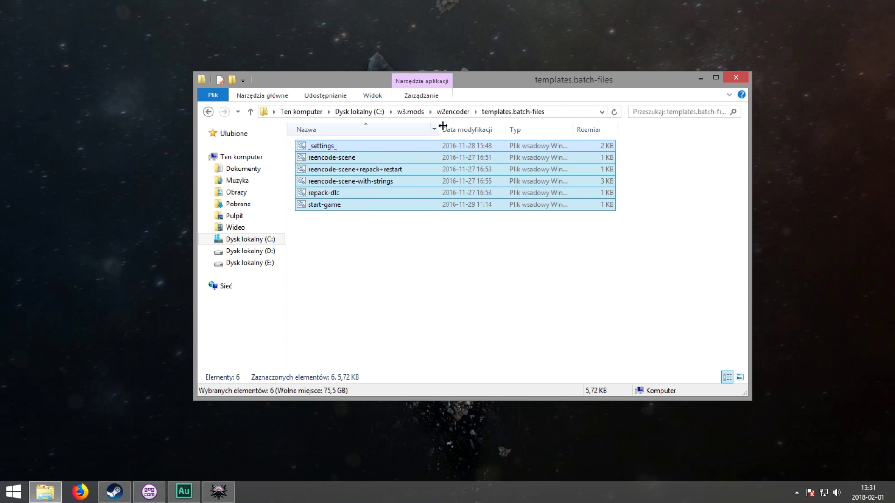
ctrl+click(416, 171)
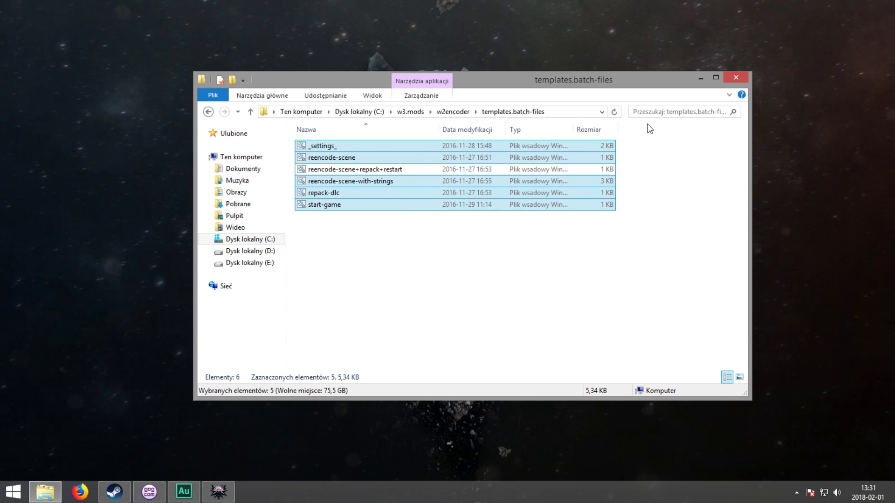
ctrl+click(339, 194)
ctrl+click(342, 205)
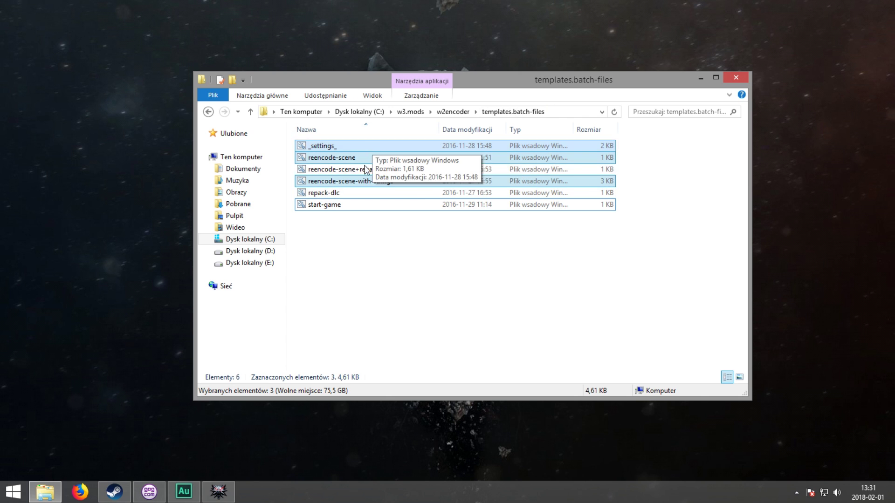
click(206, 112)
click(206, 113)
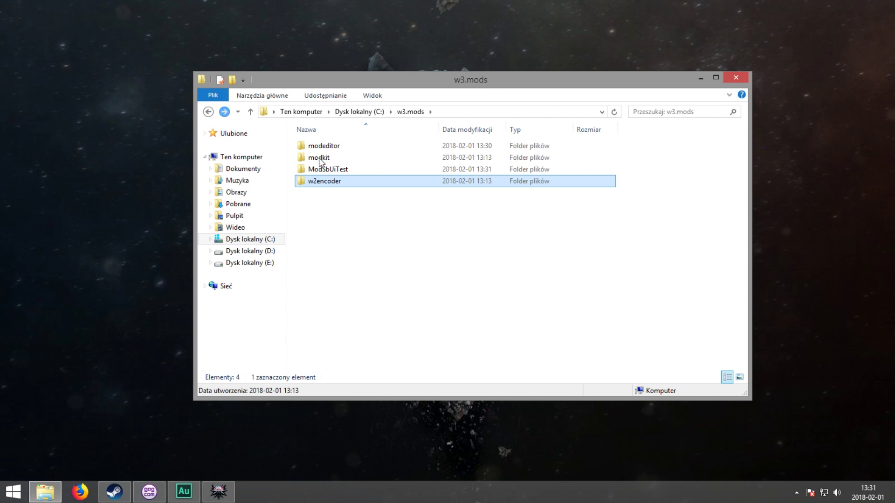
double_click(328, 169)
key(ctrl+v)
click(530, 262)
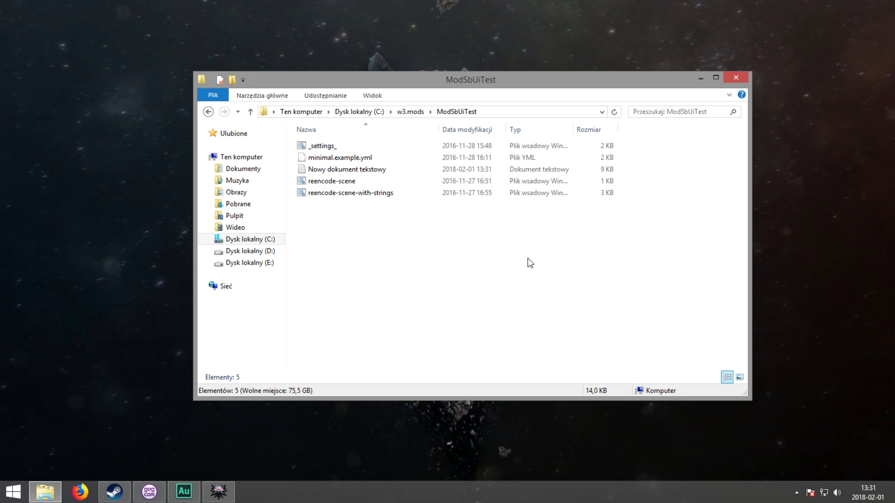
- Rename minimal.example.yml to sbuitest.yml
right_click(341, 158)
click(399, 311)
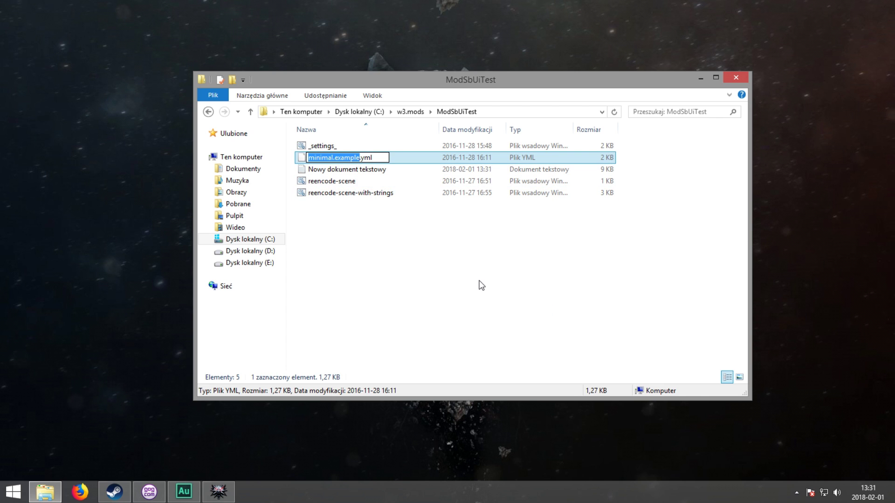
text(sbuitest)
key(Return)
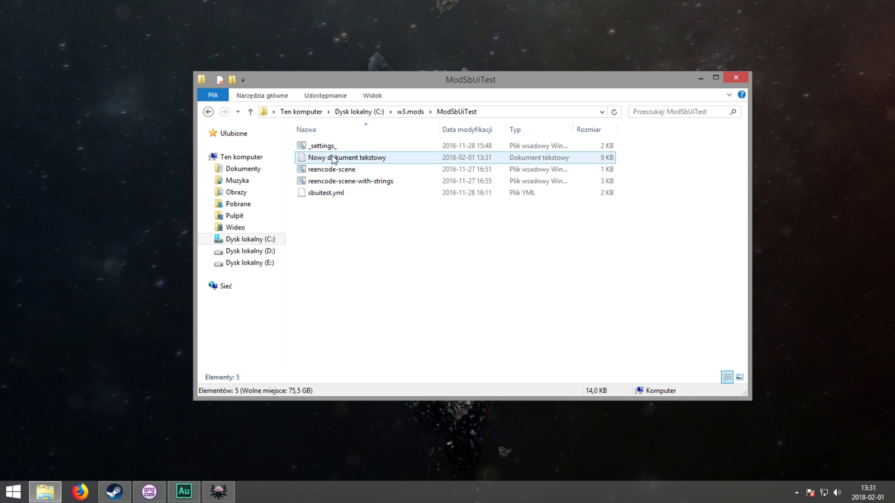
- Copy the scene log from the text document, delete it, and open sbuitest.yml in Notepad++
drag(299, 231, 345, 191)
double_click(358, 162)
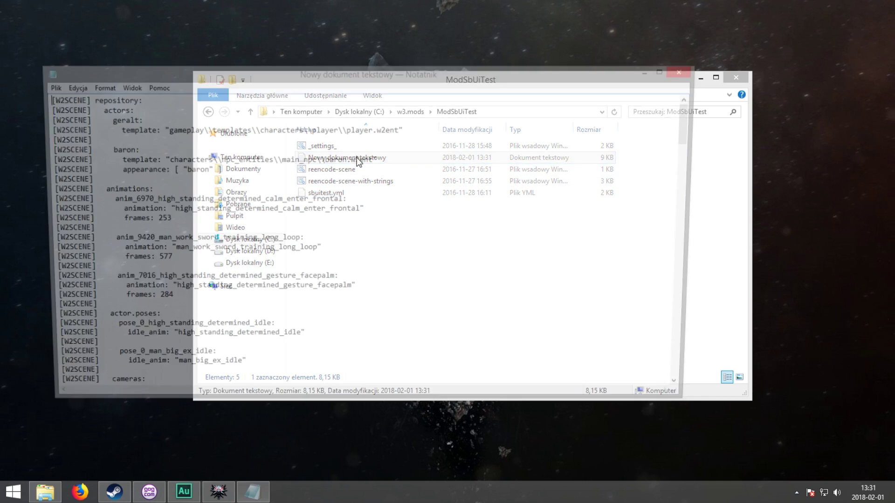
key(ctrl+a)
click(686, 71)
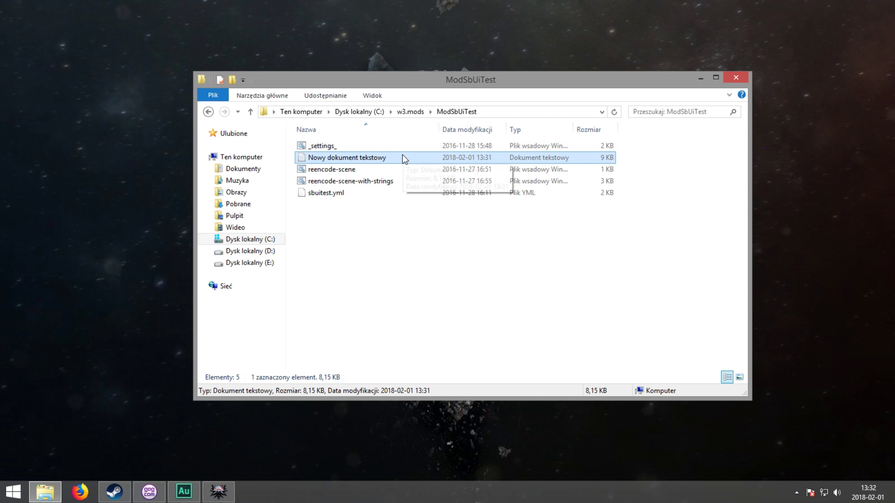
key(Delete)
right_click(345, 180)
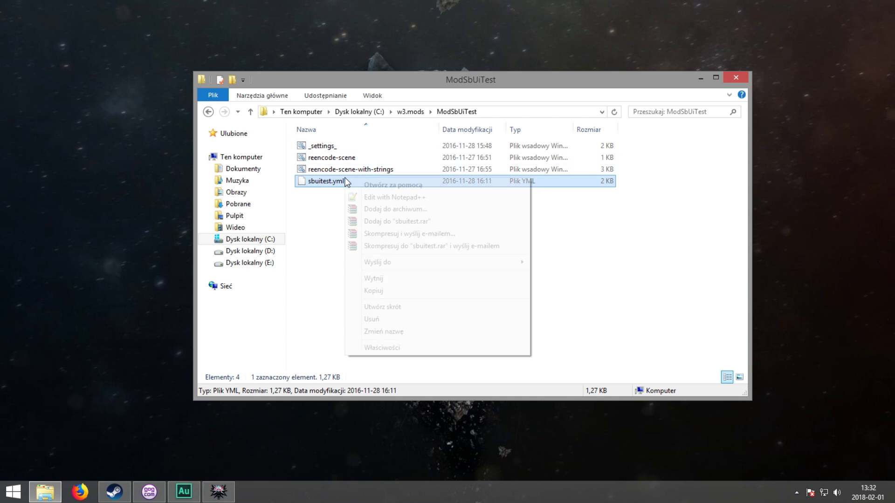
click(387, 194)
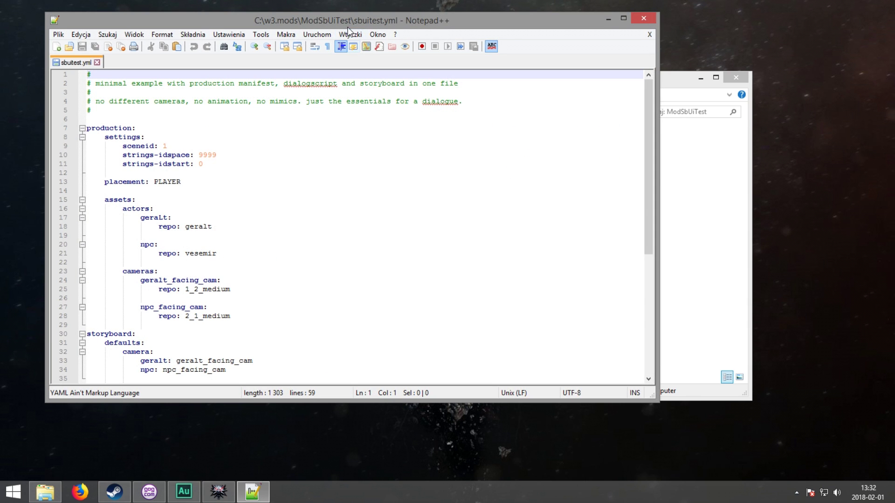
- Overwrite all of sbuitest.yml's example content with the 211-line W2SCENE log
drag(347, 28, 368, 1)
scroll(326, 117, down, 5)
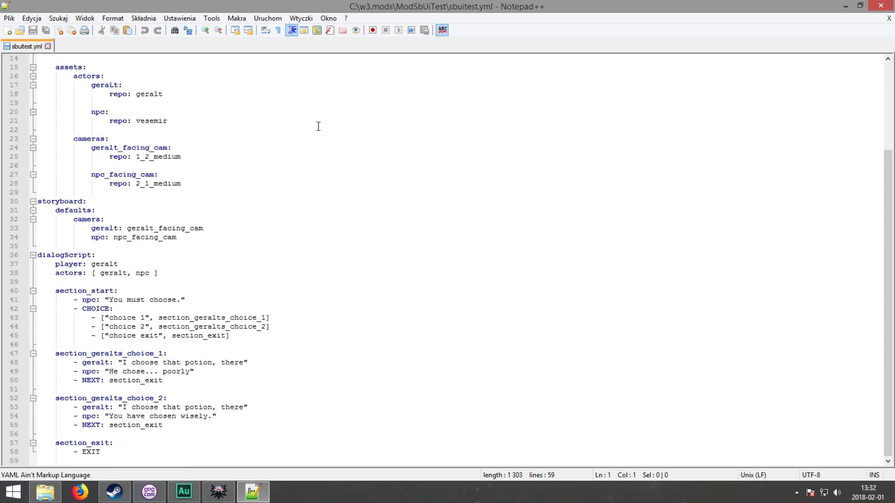
scroll(319, 126, up, 5)
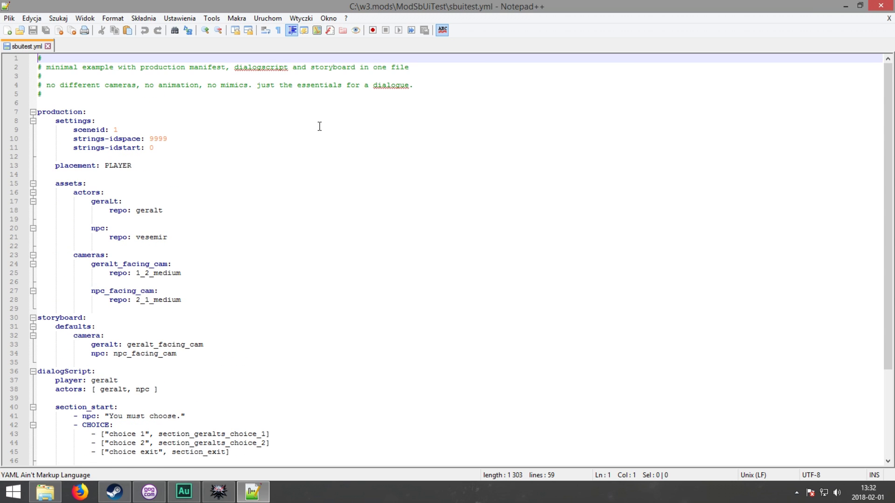
key(ctrl+a)
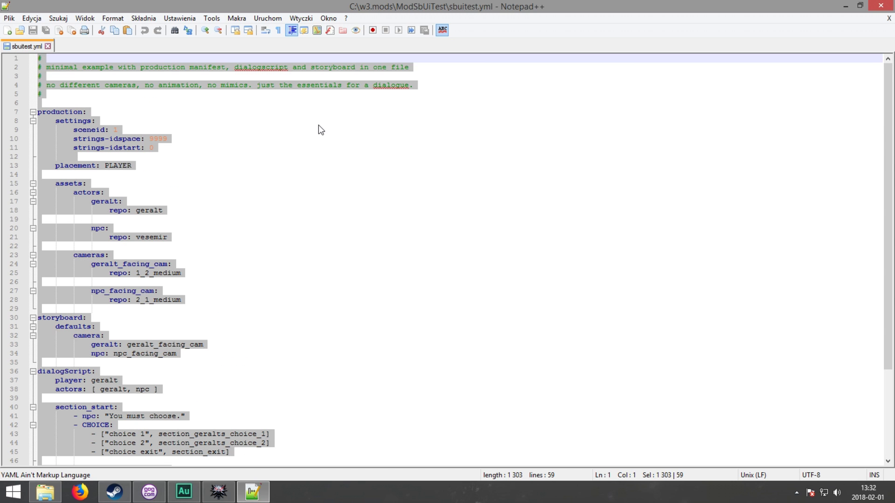
key(ctrl+v)
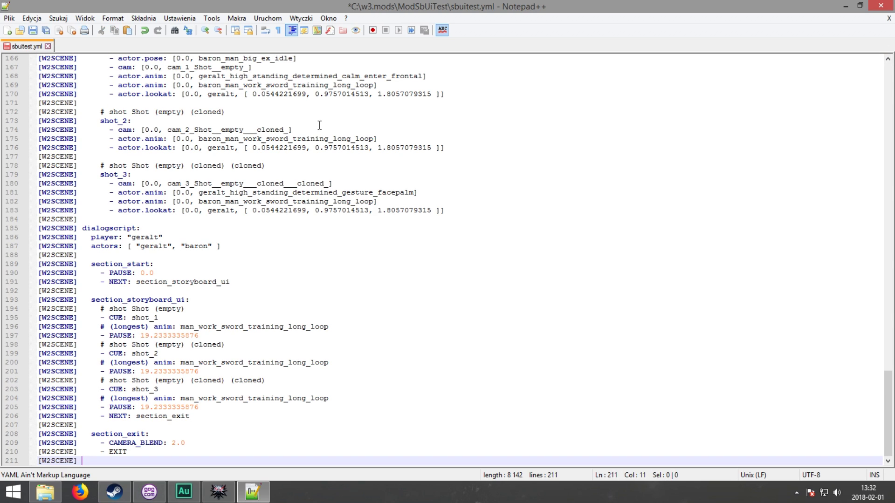
scroll(419, 193, up, 8)
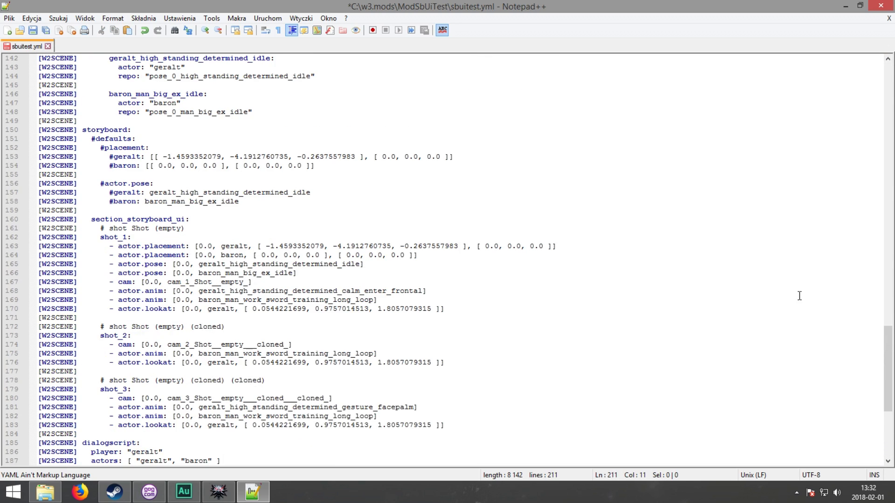
drag(894, 359, 741, 70)
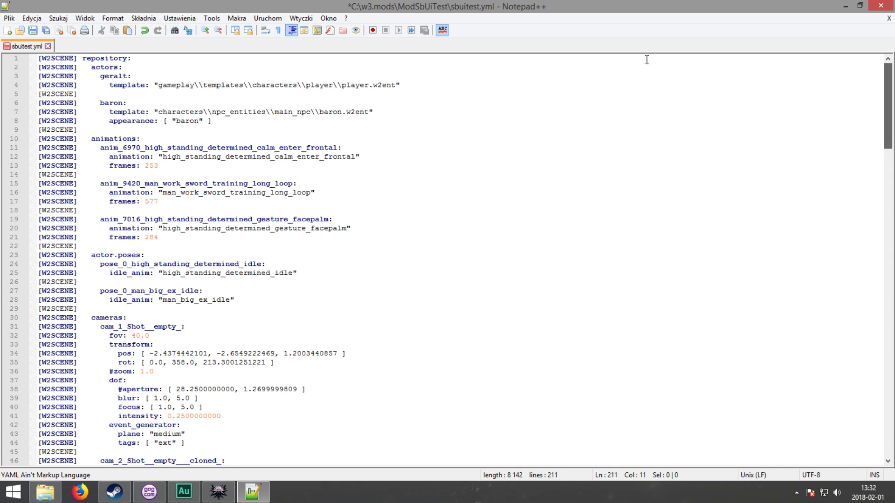
- Replace every [W2SCENE] prefix in sbuitest.yml with nothing
key(ctrl+f)
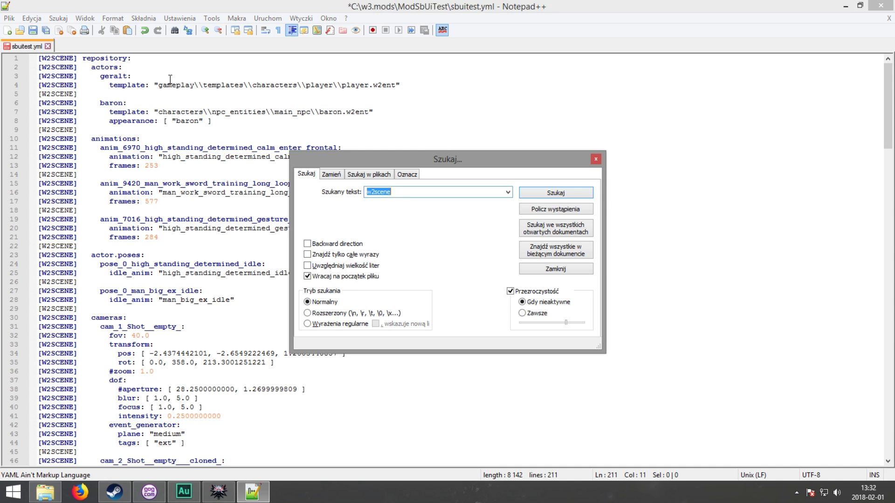
click(76, 129)
drag(77, 129, 39, 130)
key(ctrl+c)
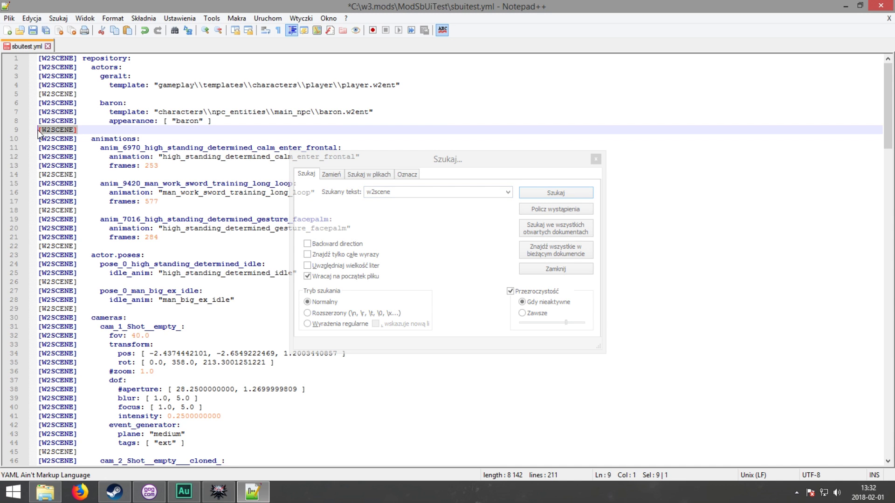
click(403, 209)
click(332, 174)
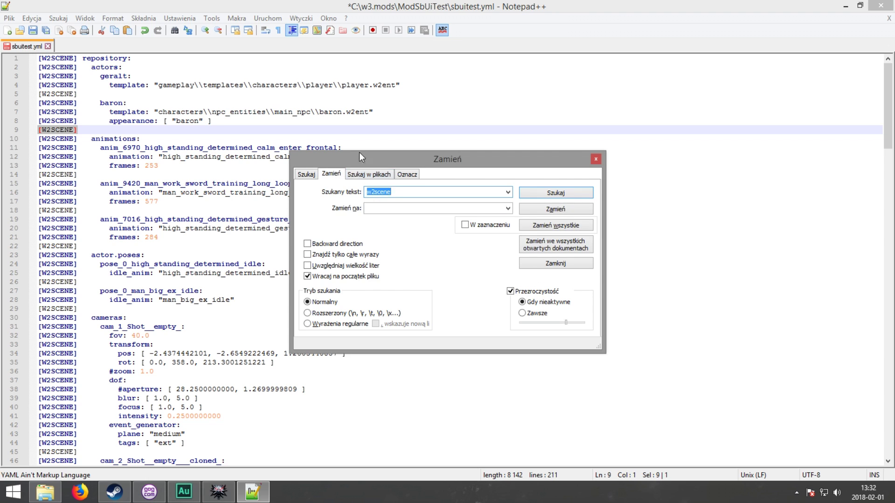
drag(359, 152, 383, 135)
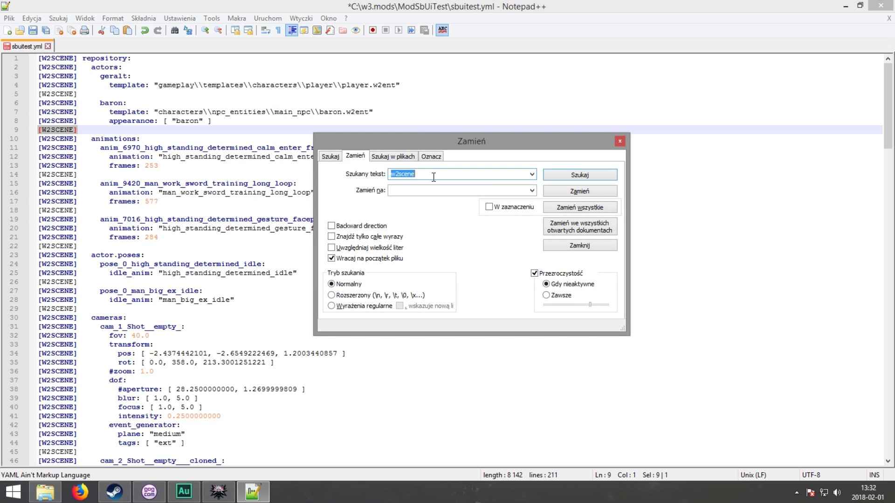
key(ctrl+v)
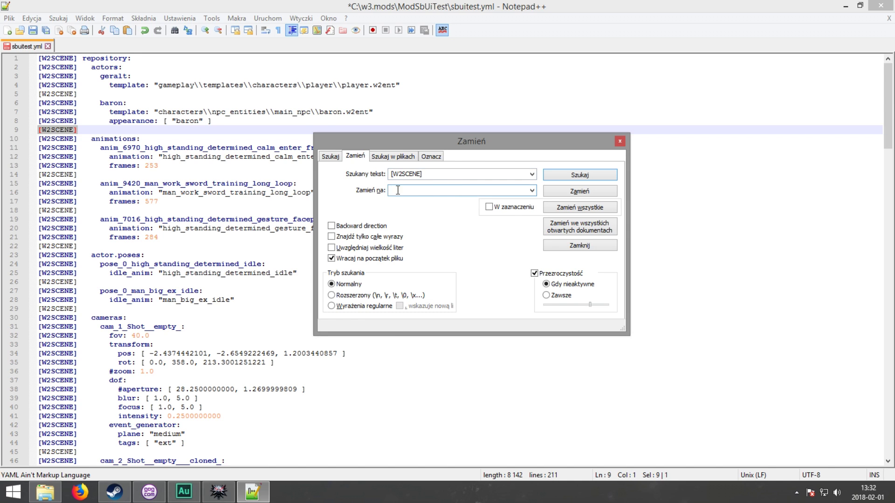
click(588, 210)
click(620, 142)
- Uncomment the strings-idspace and strings-idstart lines (79 and 80)
key(ctrl+f)
text(string)
key(Return)
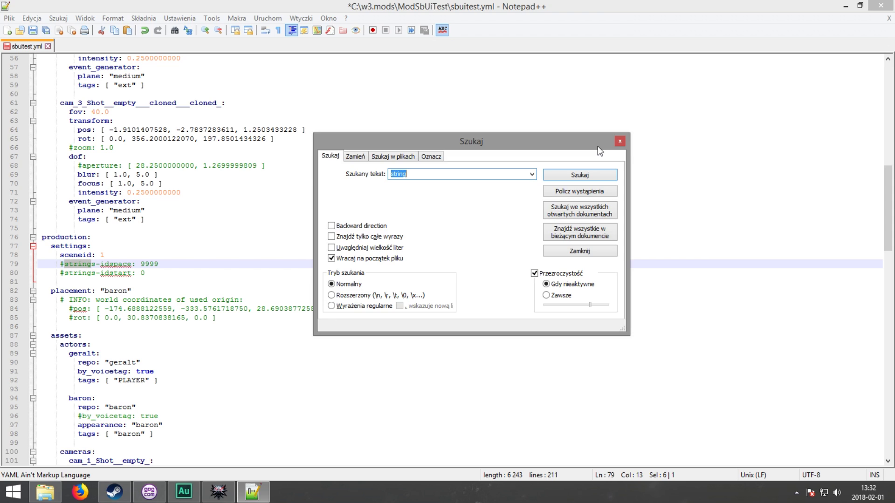
key(Escape)
click(61, 262)
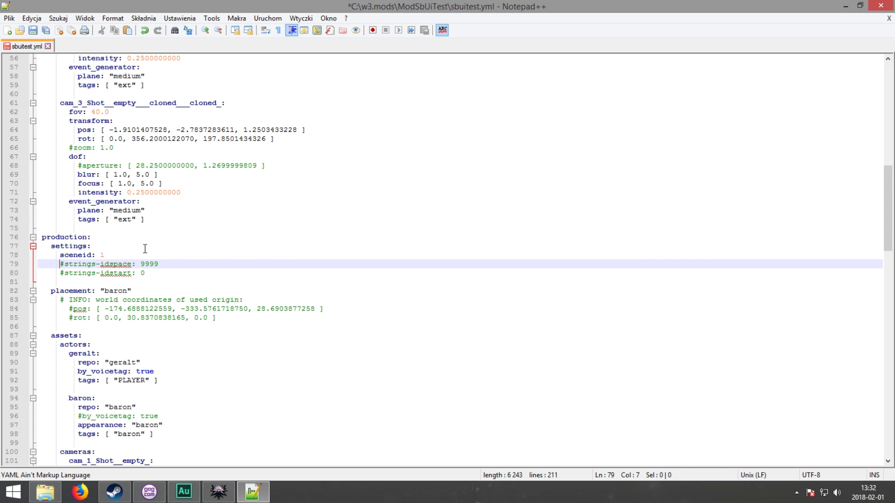
key(BackSpace)
key(Down)
key(BackSpace)
- Save sbuitest.yml and minimize Notepad++ back to the ModSbUiTest folder
scroll(267, 215, up, 16)
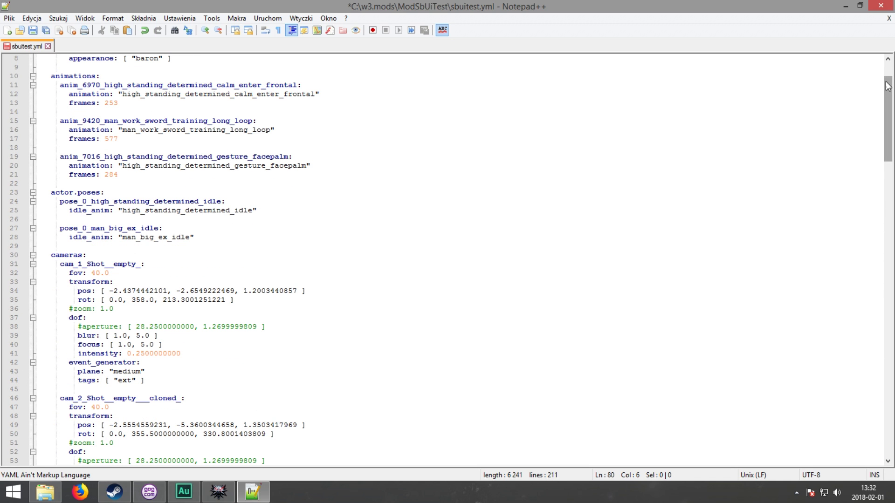
drag(888, 90, 887, 70)
click(32, 30)
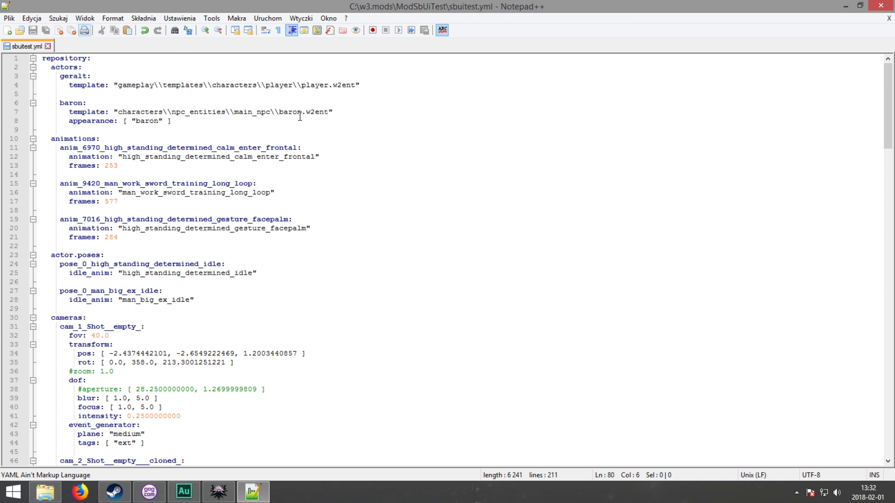
click(847, 7)
click(511, 239)
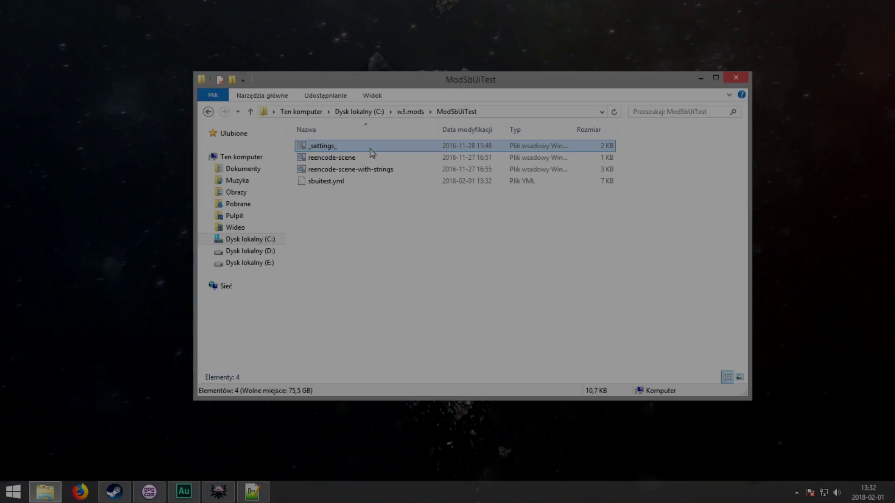
- Open _settings_.bat in Notepad++ and set MODNAME to sbuitest
right_click(371, 150)
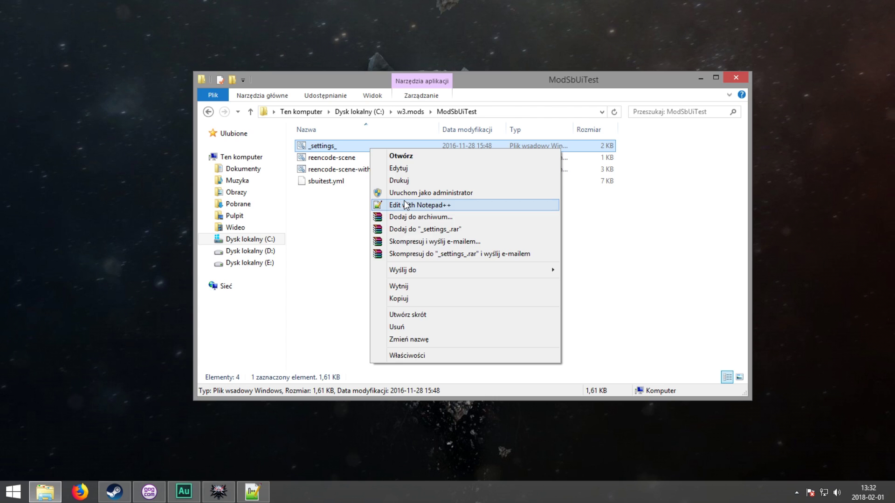
click(404, 204)
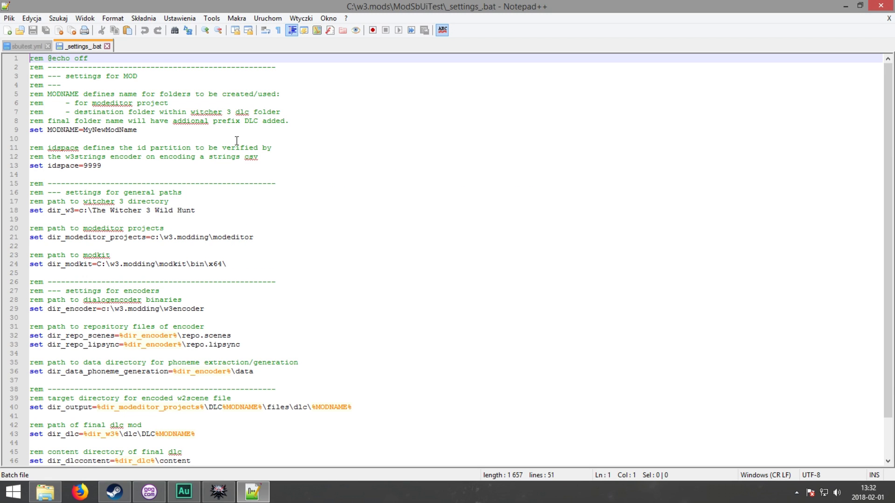
scroll(237, 140, down, 1)
scroll(236, 140, up, 1)
drag(148, 136, 84, 132)
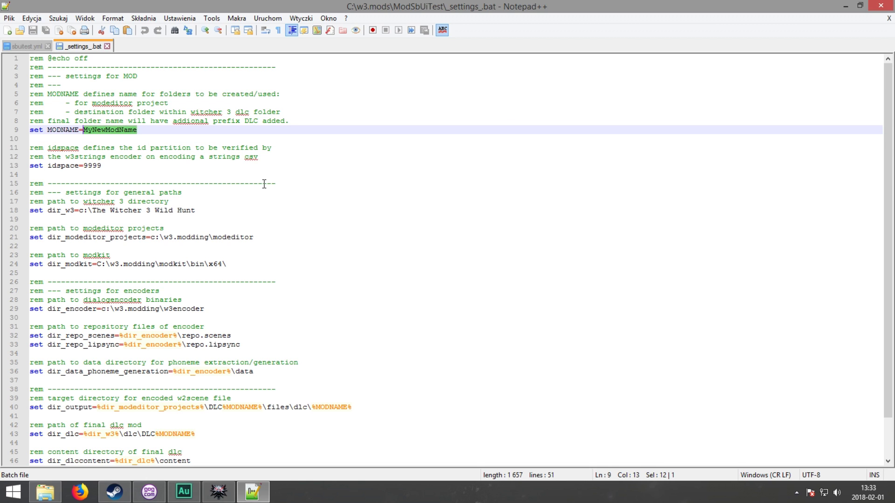
text(sbuitest)
click(247, 192)
- Change modding to mods in the modkit and modeditor paths
scroll(247, 192, down, 2)
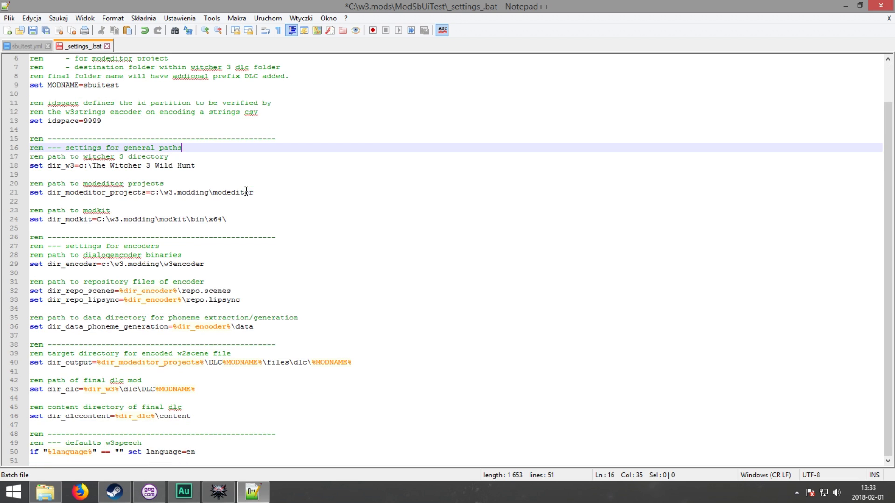
click(237, 223)
double_click(221, 223)
drag(223, 166, 85, 169)
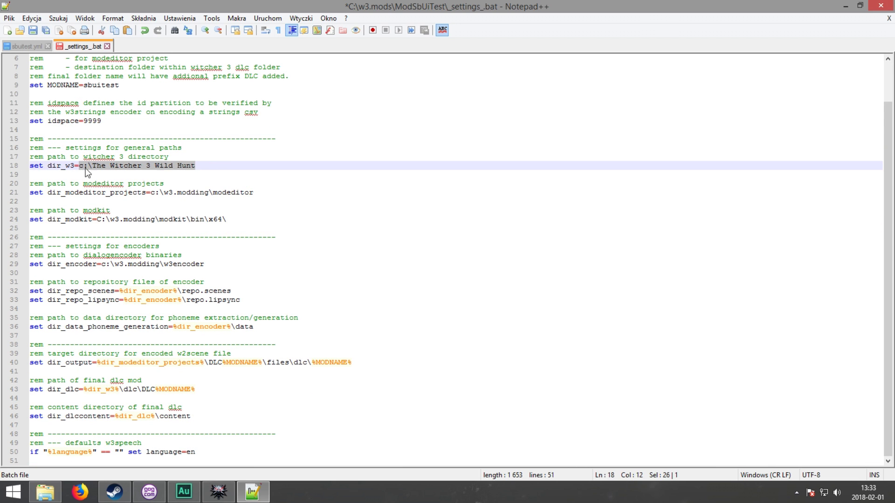
drag(261, 192, 150, 194)
drag(240, 219, 131, 219)
click(154, 219)
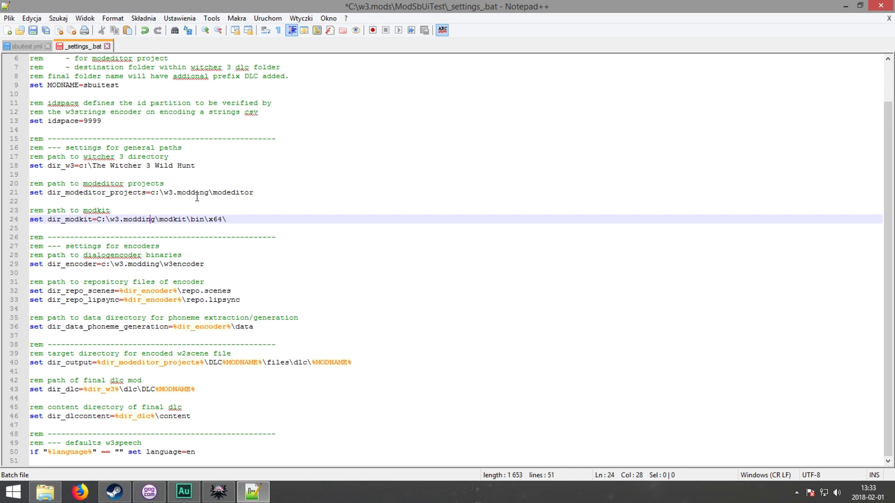
key(Delete)
key(BackSpace)
key(BackSpace)
key(BackSpace)
text(s)
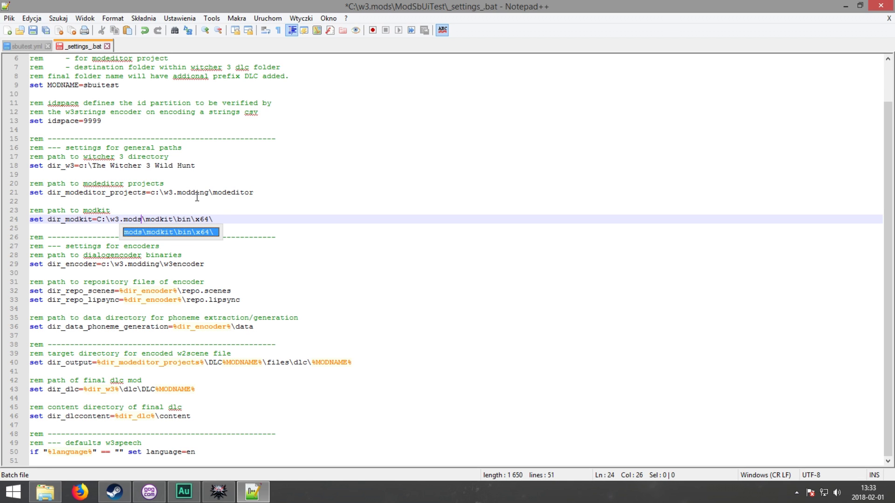
click(208, 194)
key(BackSpace)
key(BackSpace)
key(BackSpace)
key(BackSpace)
text(s)
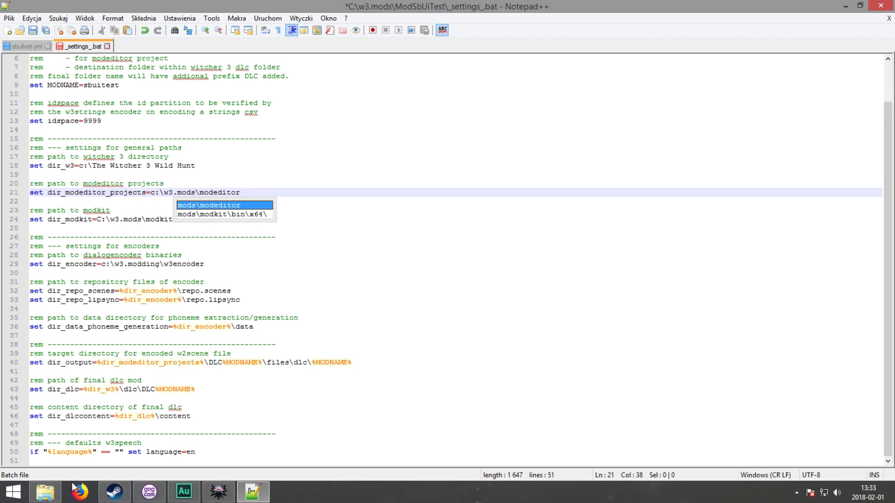
- Change the Witcher 3 path to start with d:\GRY\GRY STEAM\commons\
drag(195, 166, 82, 170)
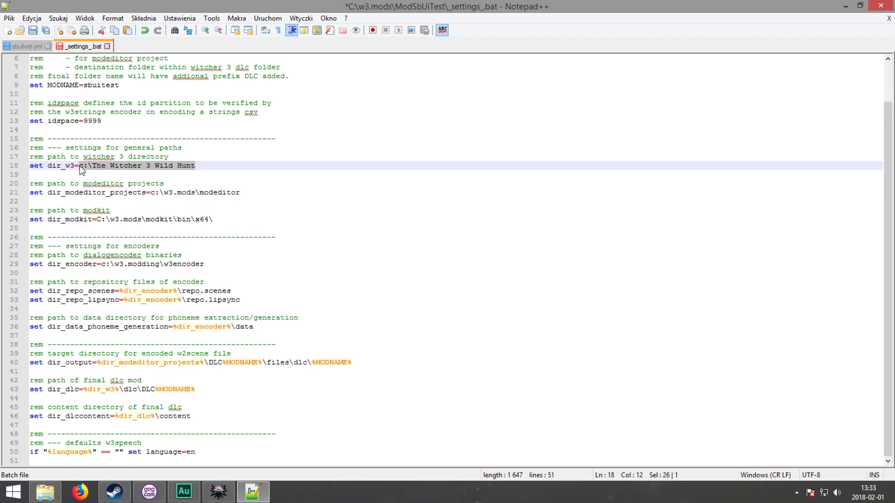
click(80, 166)
key(BackSpace)
text(d)
key(Right)
key(Right)
text(GRY)
text(\GRY STEAM')
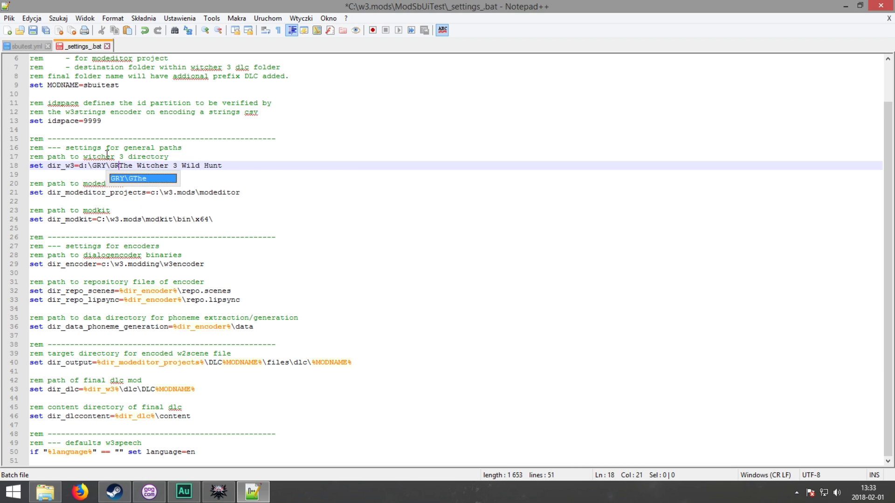
key(BackSpace)
text(\commons)
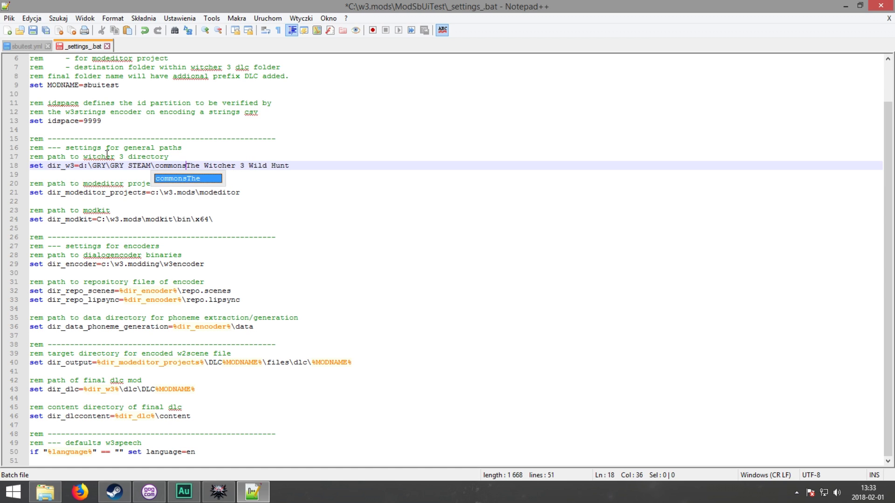
text(\)
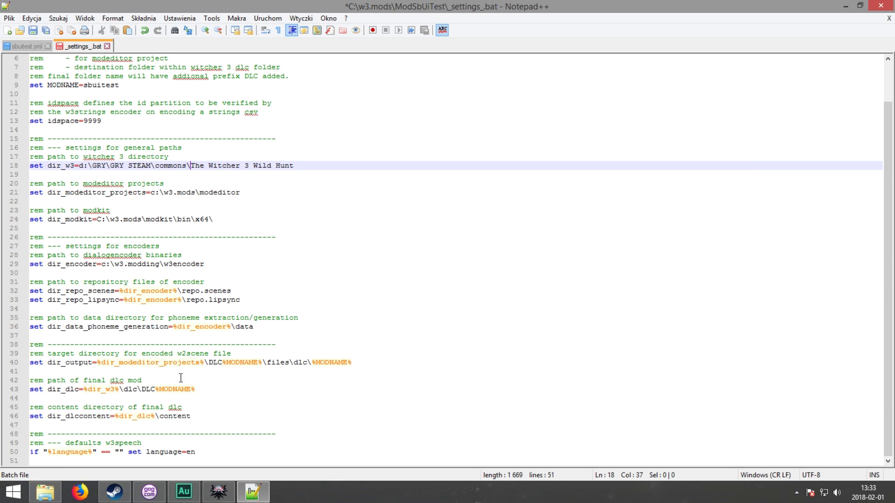
click(56, 489)
- Check the folder name under D:\GRY STEAM\steamapps\common and remove 'Wild Hunt' from the game path
click(251, 251)
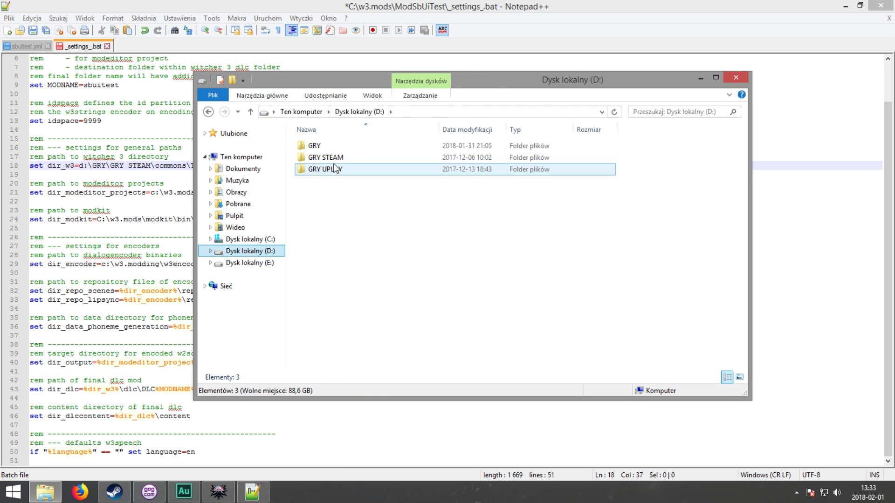
double_click(341, 157)
double_click(340, 148)
double_click(342, 148)
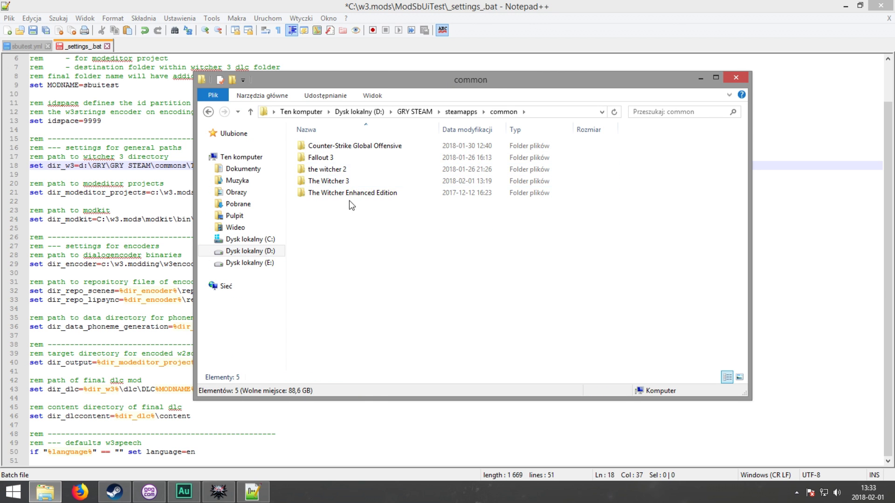
click(165, 166)
drag(297, 165, 251, 166)
key(BackSpace)
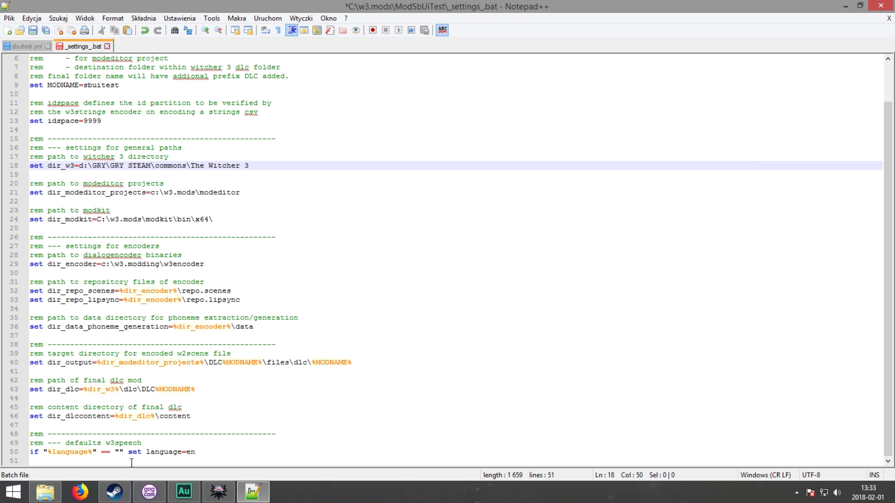
- Return Explorer to ModSbUiTest and correct the game path on line 18 to ...\common\The Witcher 3
click(46, 493)
click(209, 113)
click(208, 112)
click(208, 112)
click(224, 112)
click(224, 112)
click(208, 112)
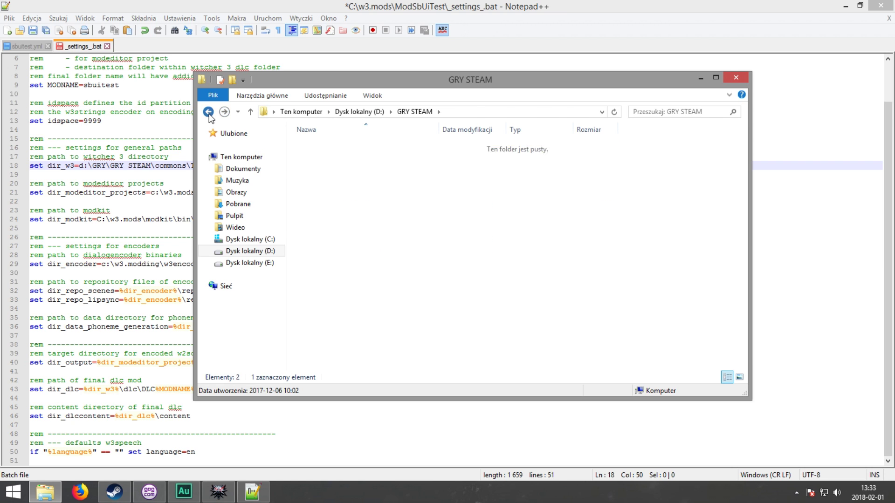
click(209, 113)
click(700, 79)
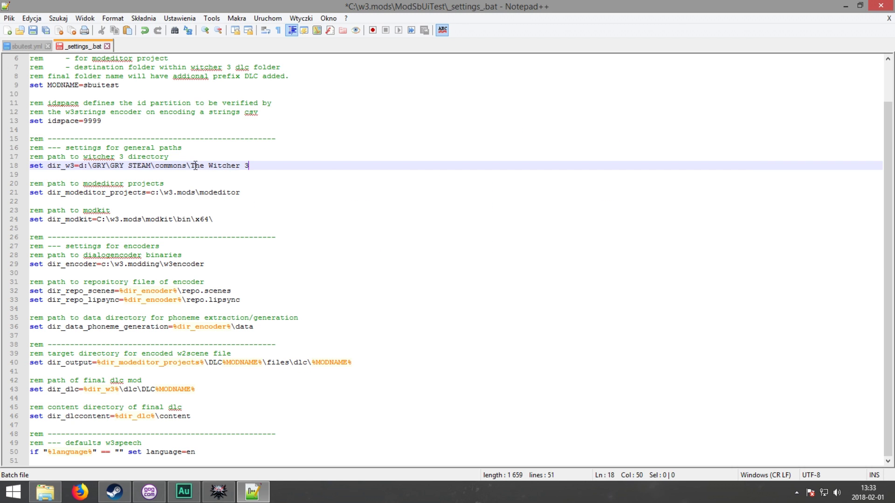
key(BackSpace)
click(247, 199)
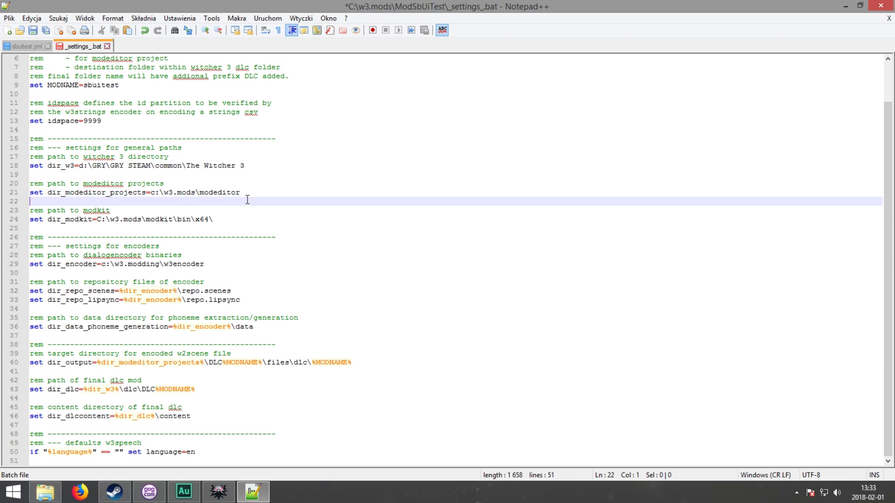
- Change the encoder path on line 29 to c:\w3.mods\w2encoder
drag(211, 267, 190, 265)
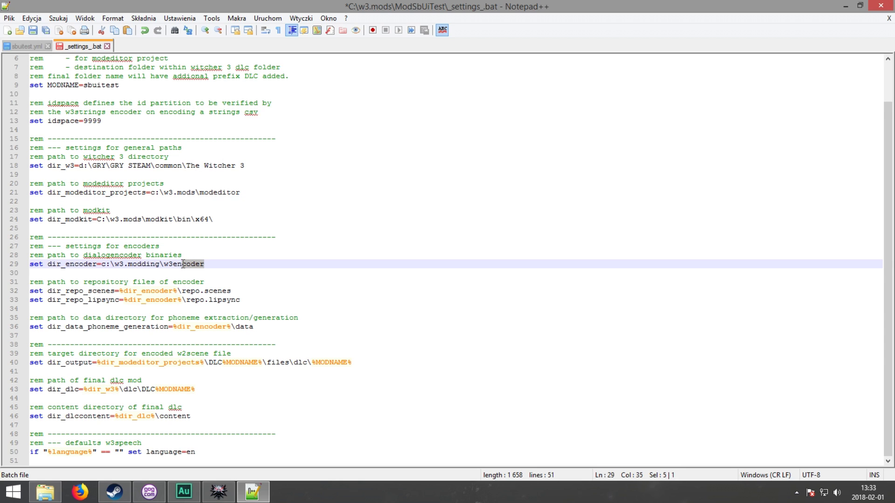
click(164, 264)
key(BackSpace)
key(BackSpace)
key(BackSpace)
key(BackSpace)
text(s)
key(Right)
key(BackSpace)
text(2)
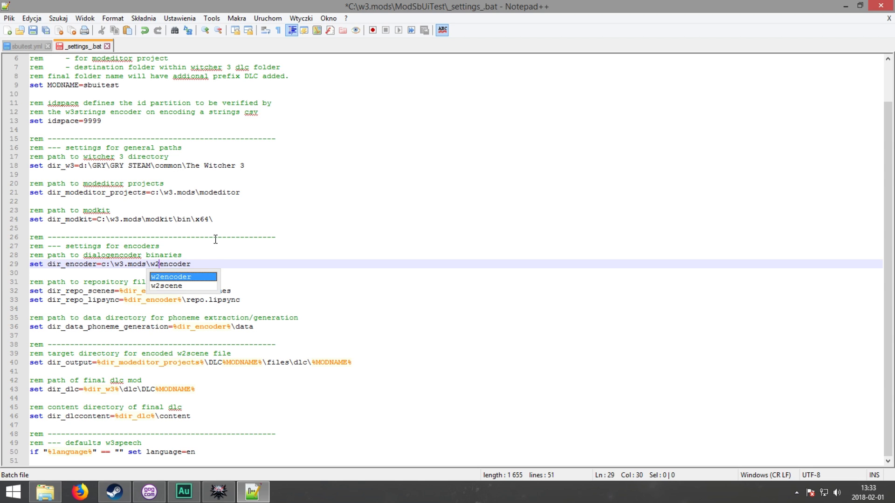
click(261, 228)
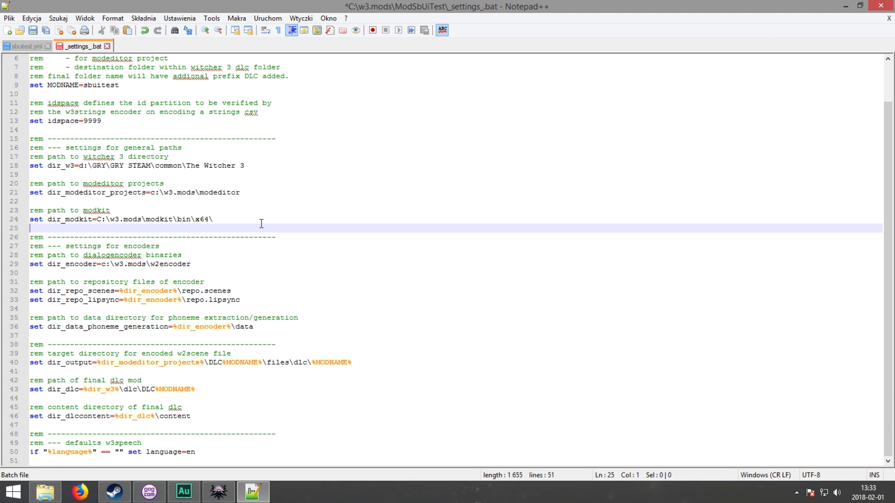
- Set the language to pl, save and close _settings_.bat, and minimize Notepad++
click(202, 456)
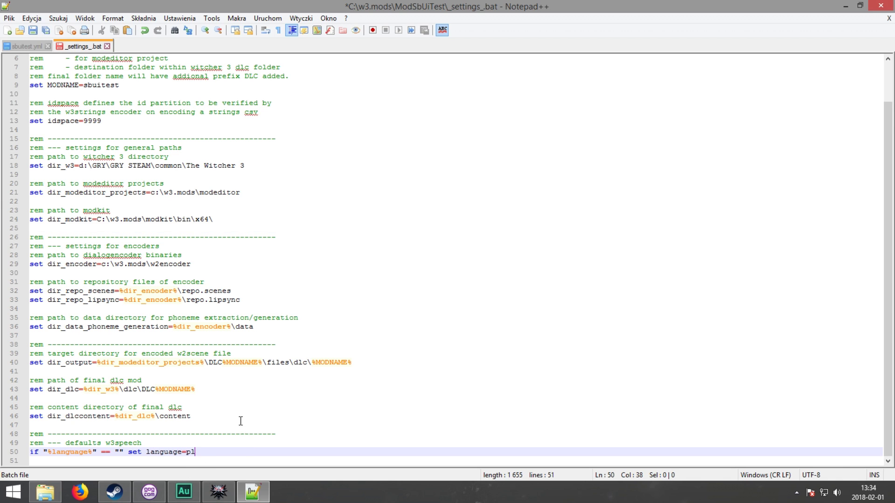
click(242, 390)
scroll(140, 233, up, 2)
click(32, 30)
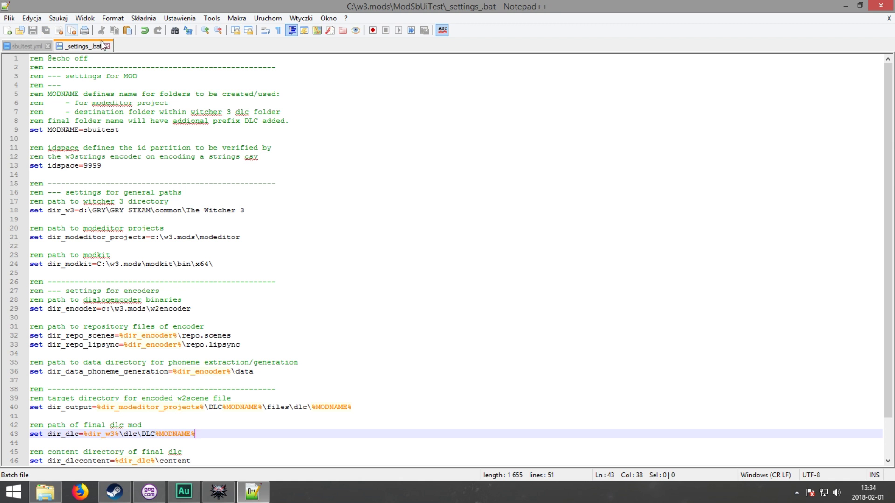
click(107, 46)
click(845, 5)
click(46, 490)
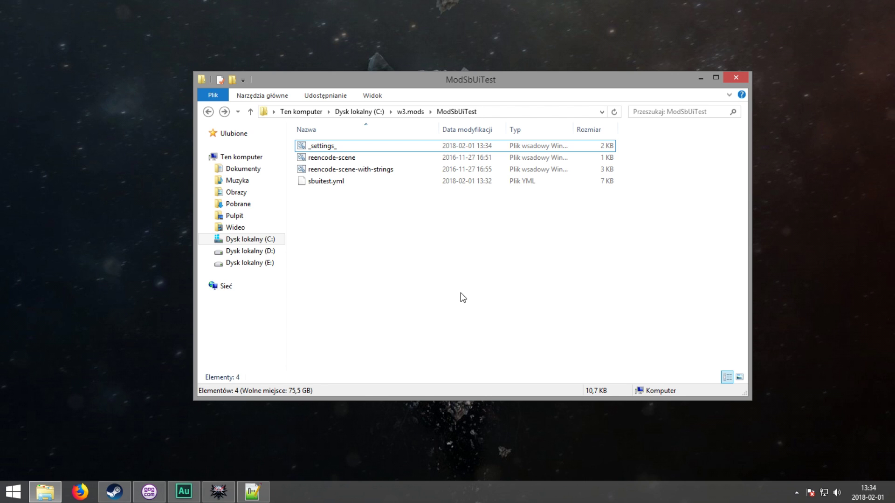
- Launch Command Prompt as administrator from a 'cmd' Start search
click(13, 491)
text(cmd)
right_click(132, 240)
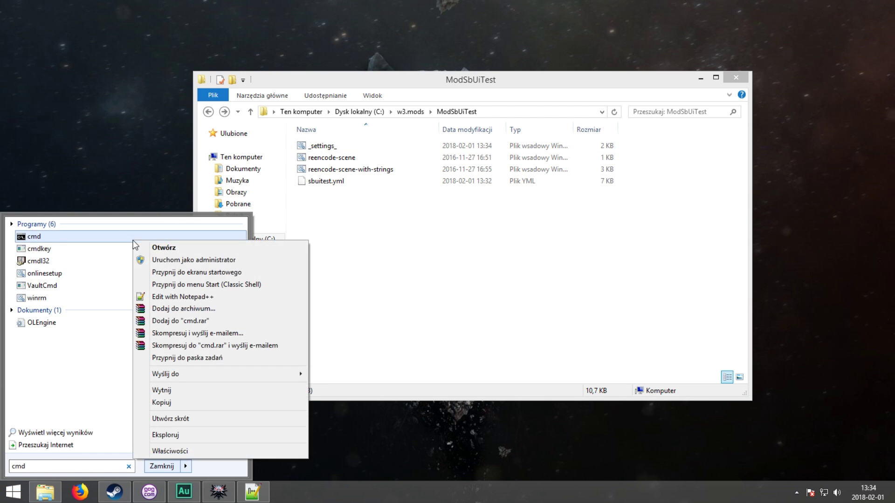
click(154, 260)
click(508, 266)
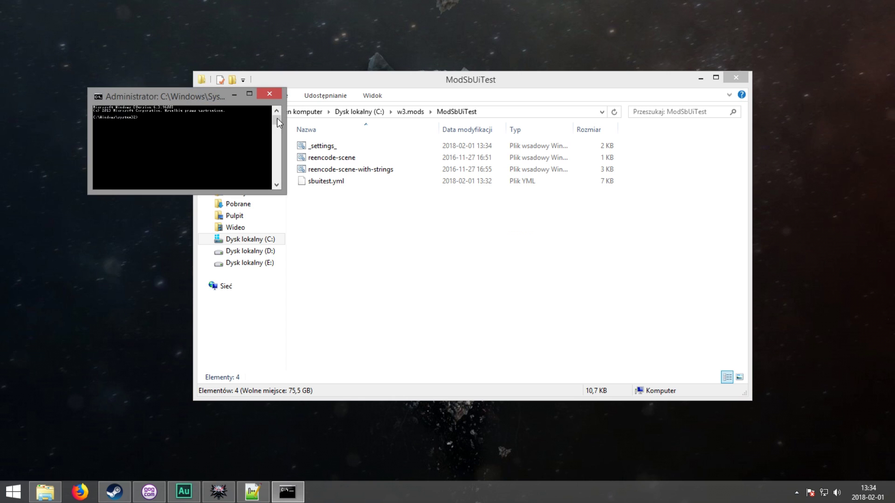
- Set the console font to 7x12 and move the window to the lower middle of the screen
right_click(183, 138)
right_click(215, 100)
click(255, 198)
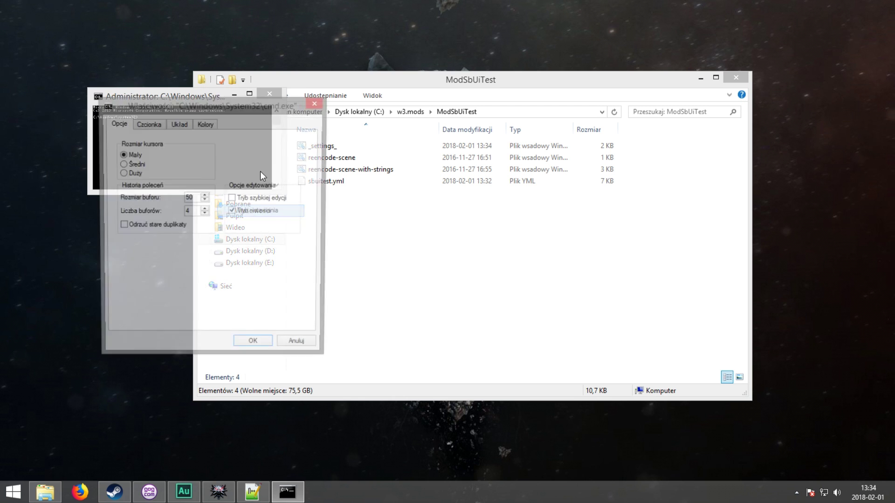
click(179, 124)
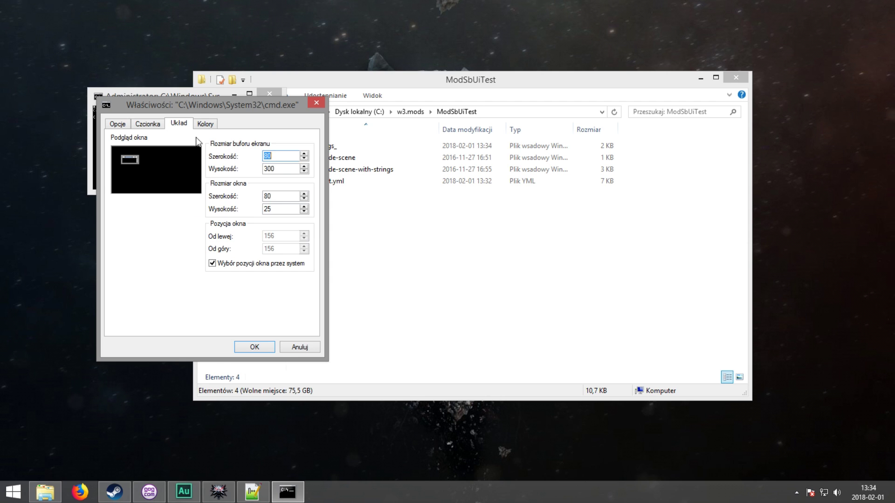
click(158, 125)
click(223, 173)
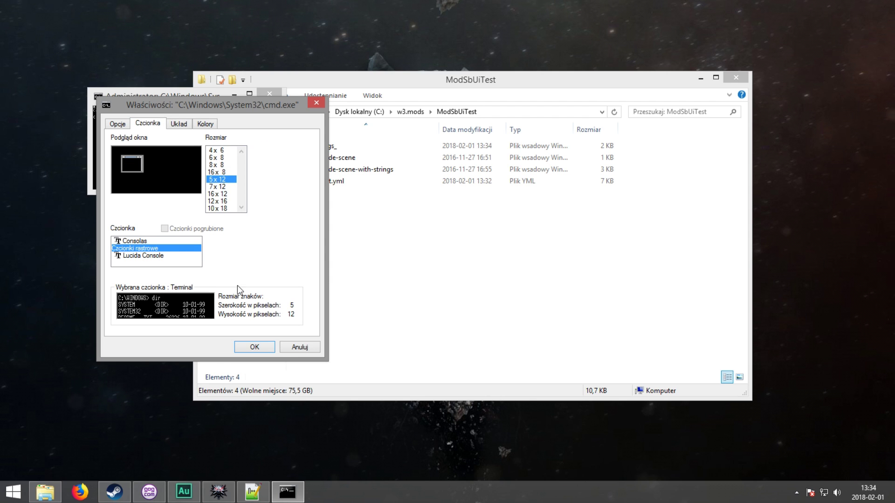
click(219, 187)
click(261, 345)
drag(235, 96, 467, 213)
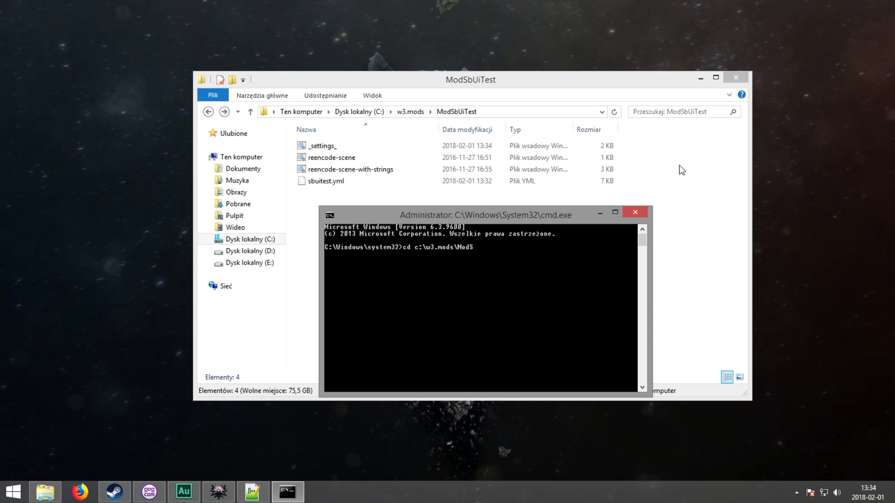
- Change into the ModSbUiTest folder and run reencode-scene.bat sbuitest
text(t)
key(Return)
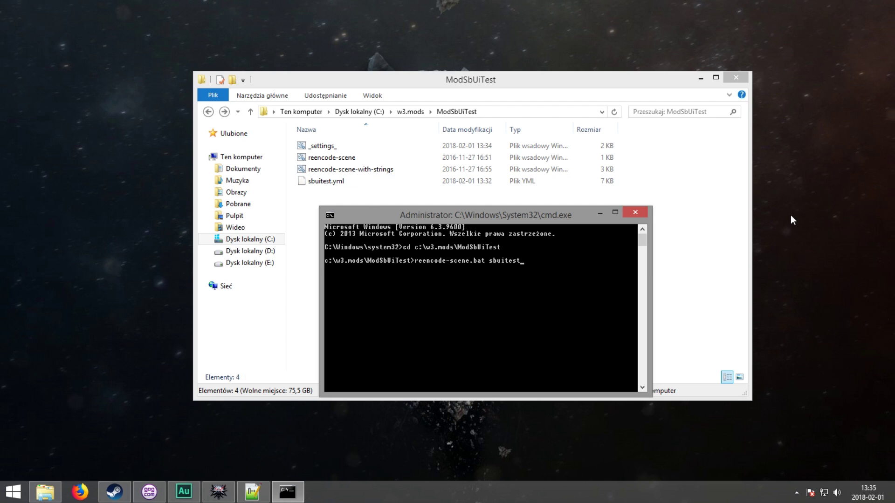
key(Return)
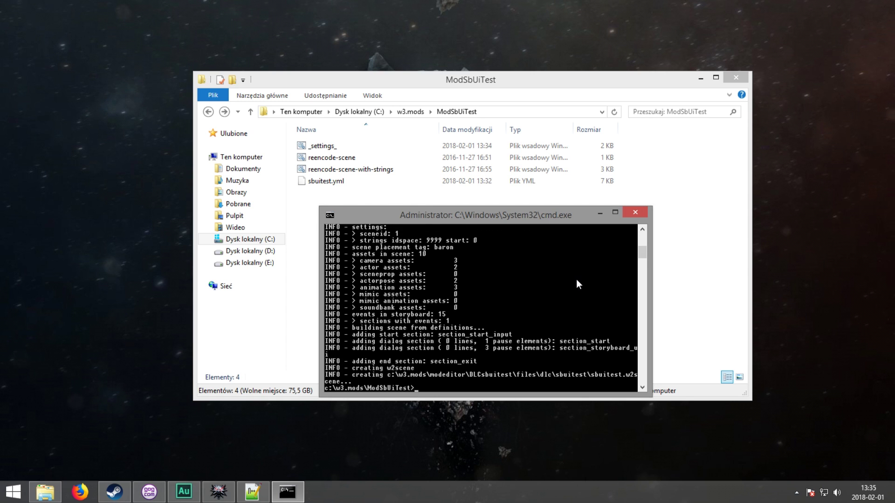
- Check the output confirms sbuitest.w2scene was created, then minimize the console
scroll(576, 279, up, 5)
scroll(514, 270, down, 8)
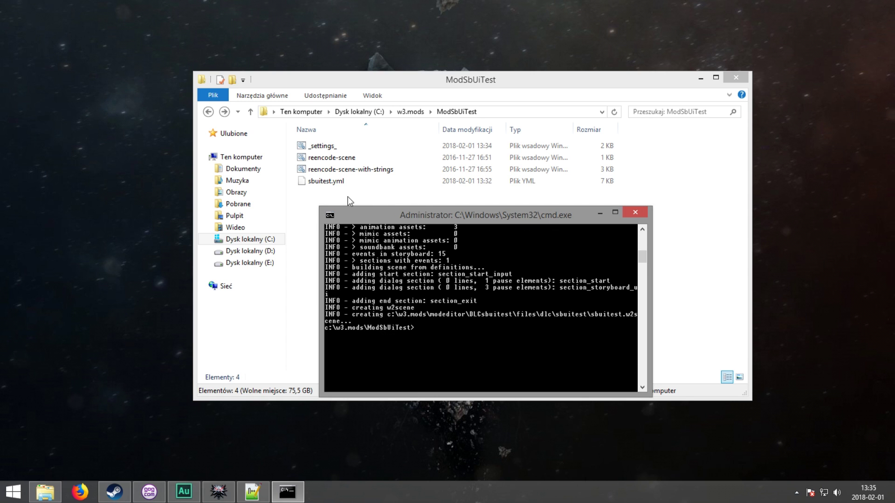
scroll(382, 249, up, 2)
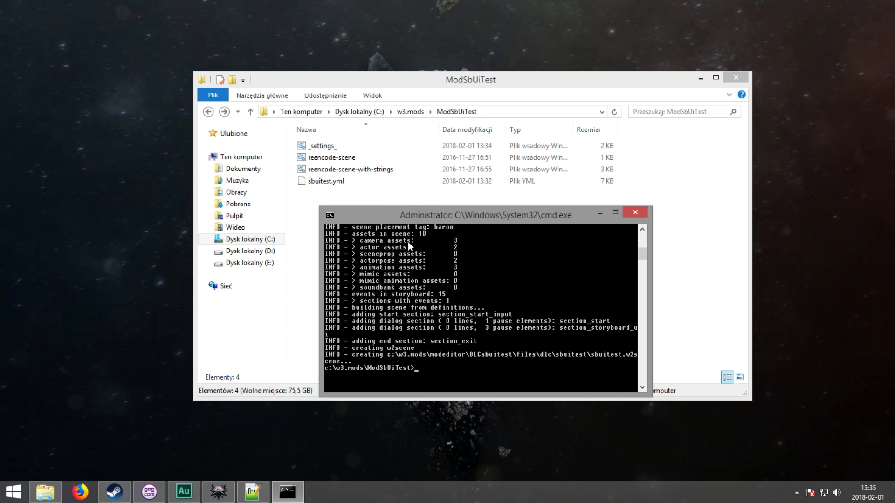
scroll(408, 246, up, 1)
click(600, 215)
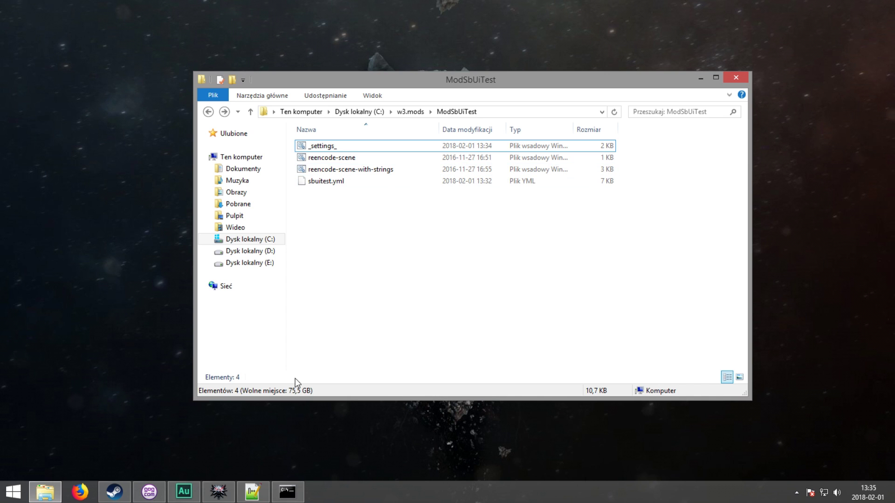
- Move the mod editor aside and open w3.mods\modkit\bin\x64
click(219, 494)
drag(415, 100, 426, 117)
click(595, 112)
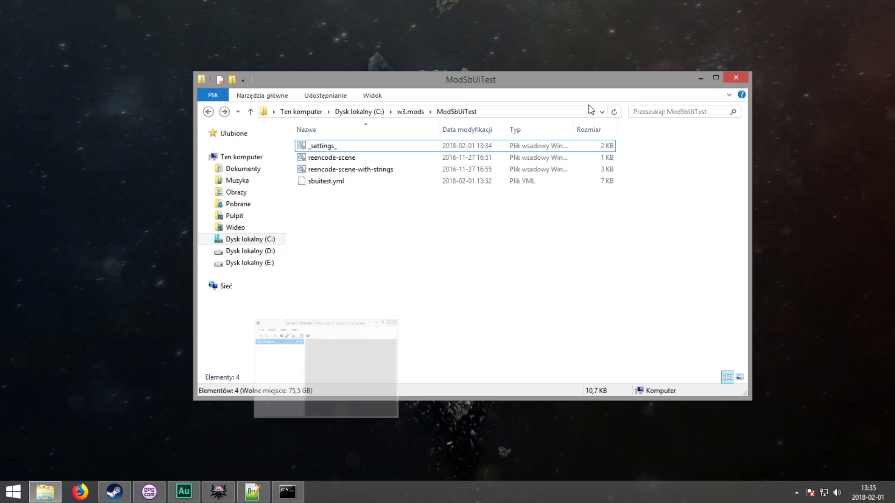
click(416, 111)
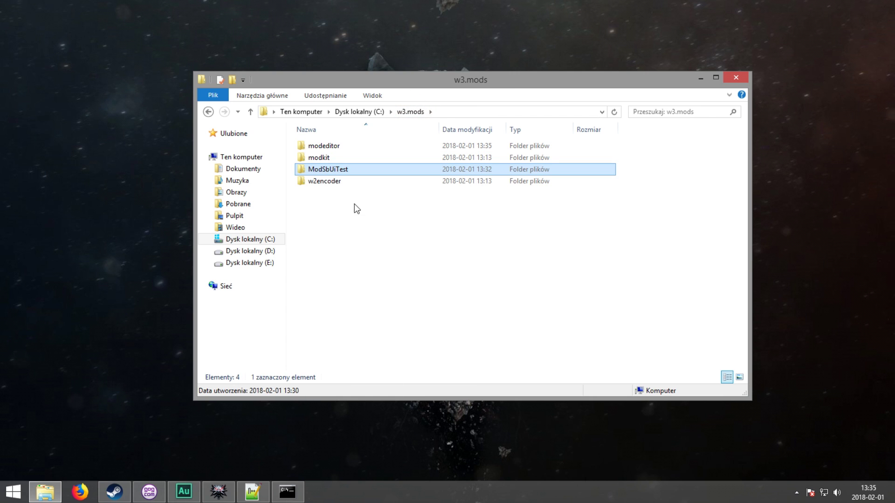
double_click(360, 157)
double_click(360, 148)
click(336, 168)
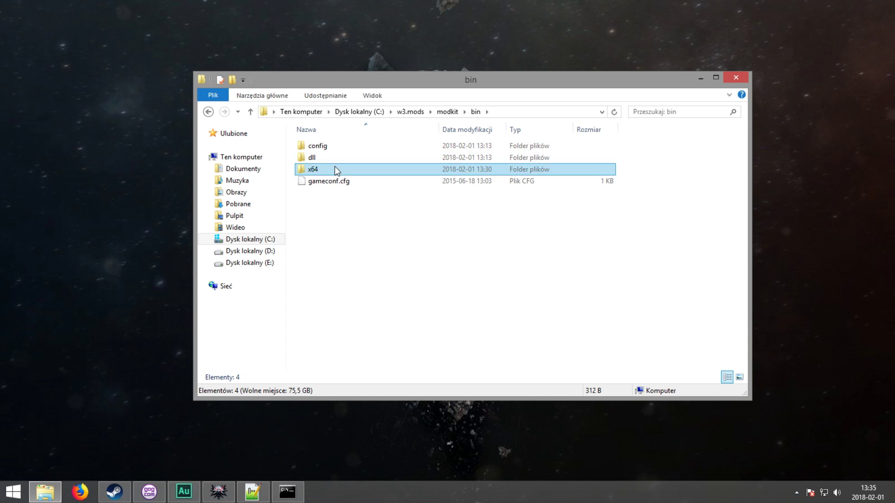
double_click(334, 169)
- Inspect the sbuitest folder and sbuitest.w3modproj, then go back to w3.mods
click(393, 147)
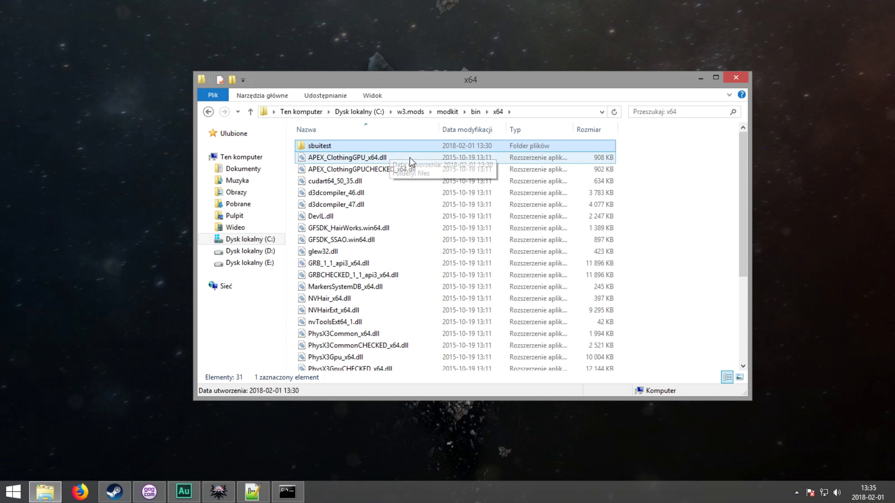
scroll(412, 150, down, 4)
click(379, 270)
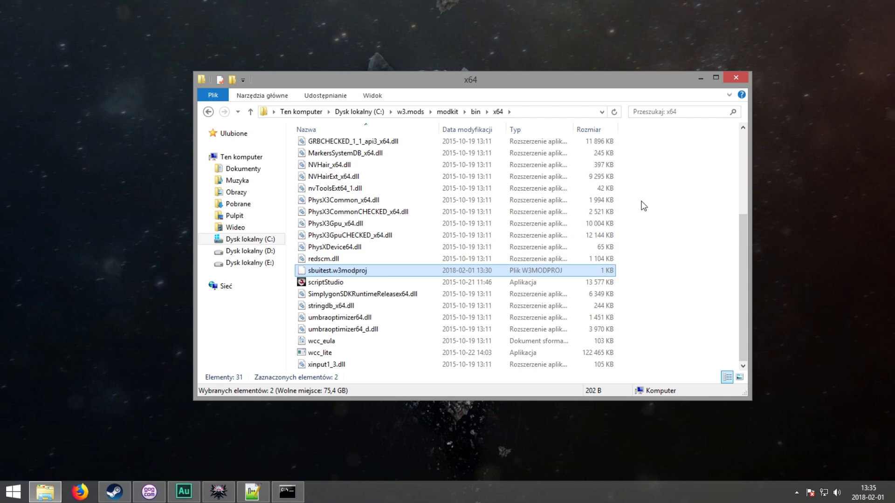
scroll(642, 204, up, 4)
double_click(208, 112)
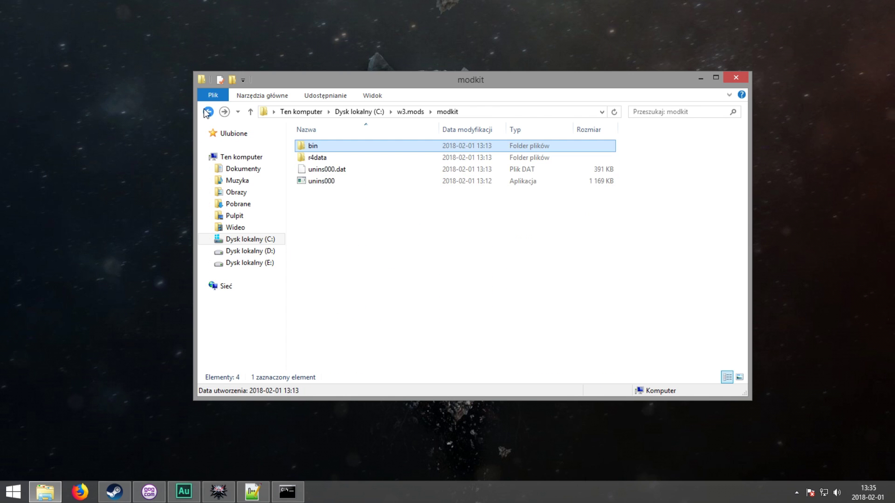
click(208, 111)
click(385, 291)
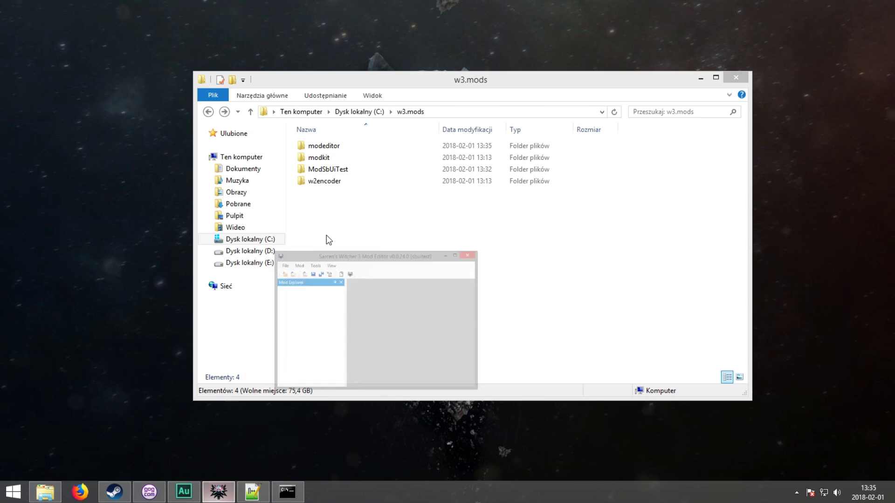
- Use File > New Mod to save a project named 'dlcsbuitest' in the modeditor folder
click(337, 129)
click(354, 143)
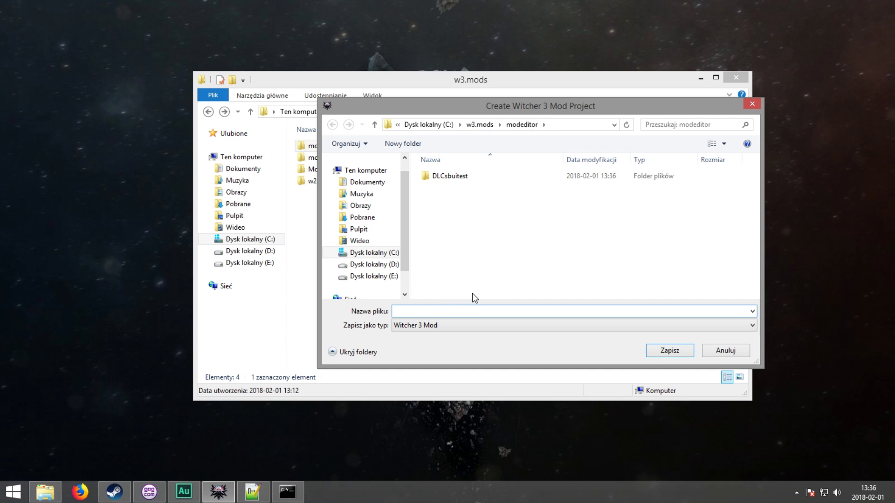
text(dlcsb)
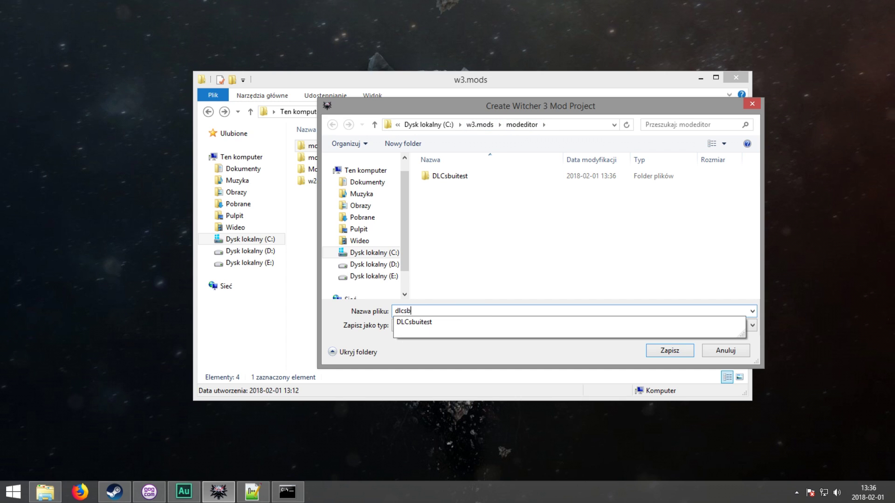
text(uitest)
drag(404, 311, 395, 311)
key(Return)
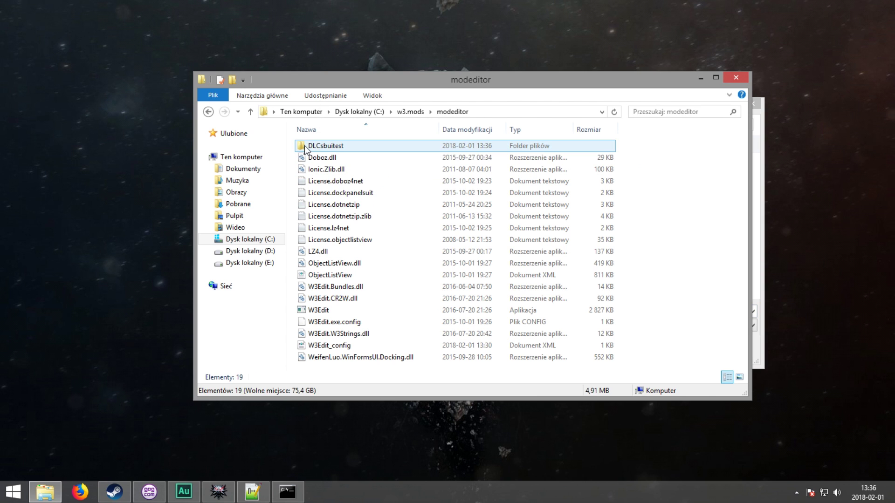
click(208, 112)
click(359, 253)
click(217, 492)
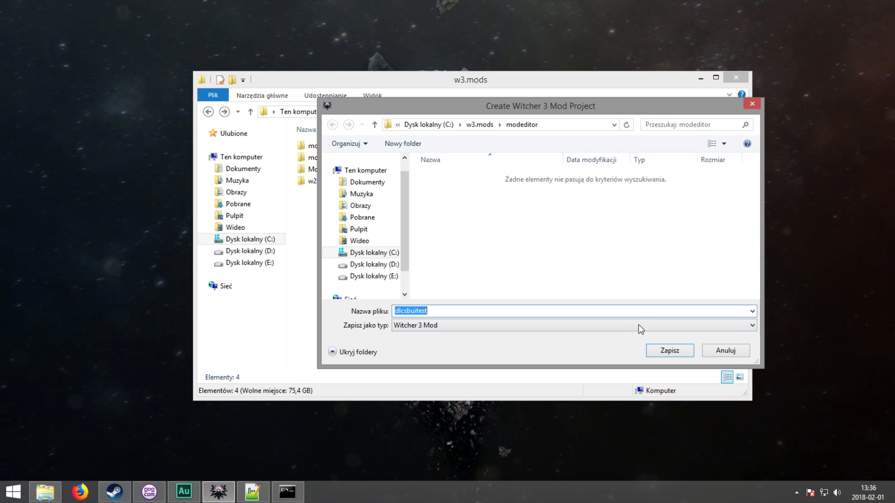
click(669, 351)
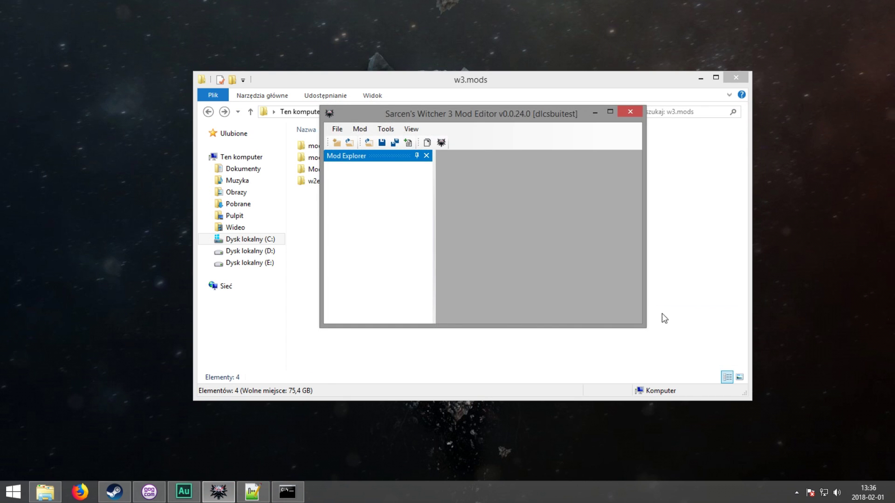
- Rerun the reencode-scene command in the console
click(287, 492)
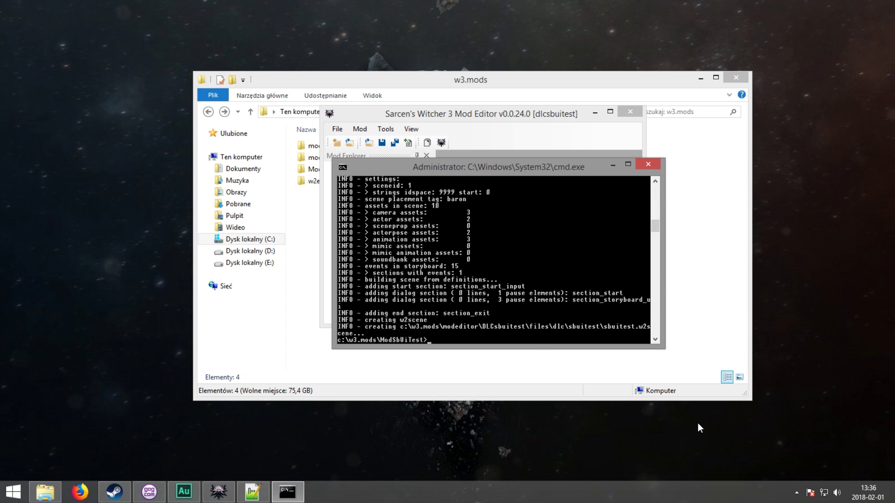
key(Up)
key(Return)
click(612, 165)
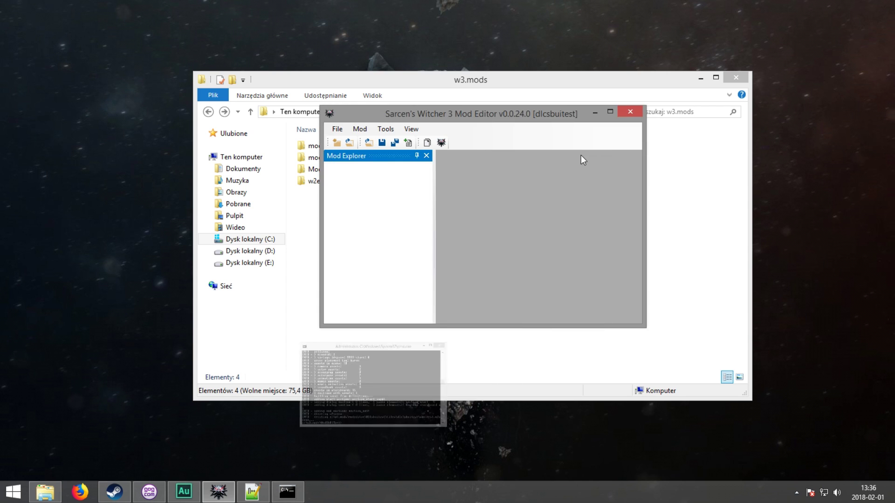
- Open the dlcsbuitest.w3modproj project in the mod editor
click(337, 129)
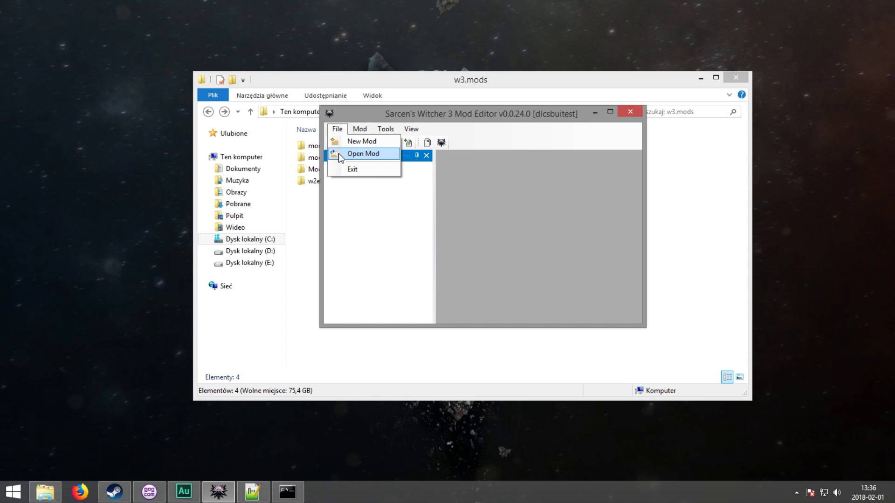
click(368, 153)
click(452, 187)
double_click(452, 187)
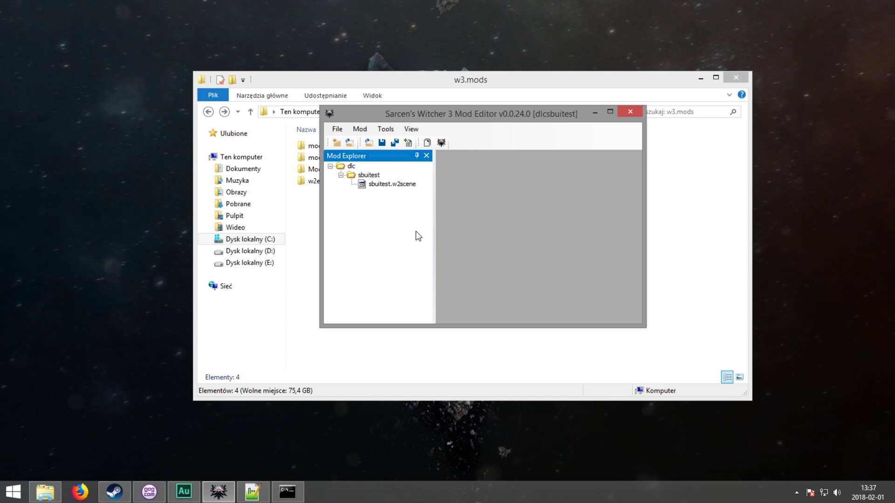
- Enable Install as DLC in the mod settings and save them
click(360, 129)
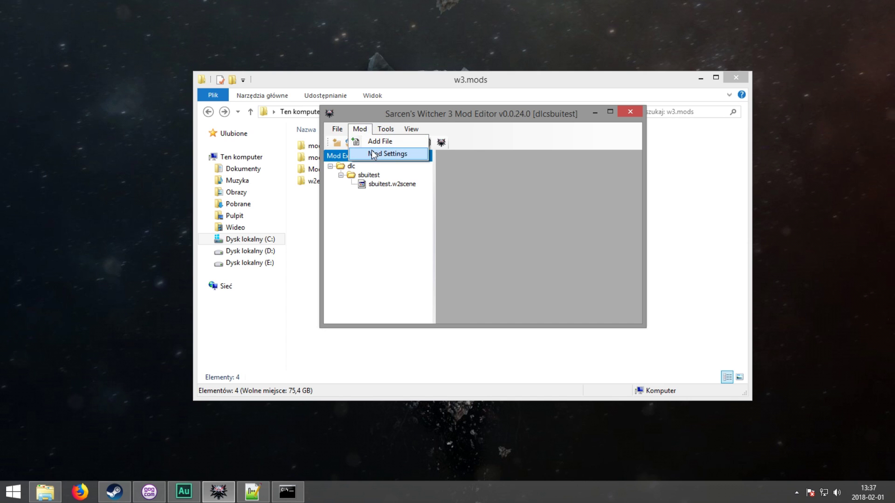
click(373, 153)
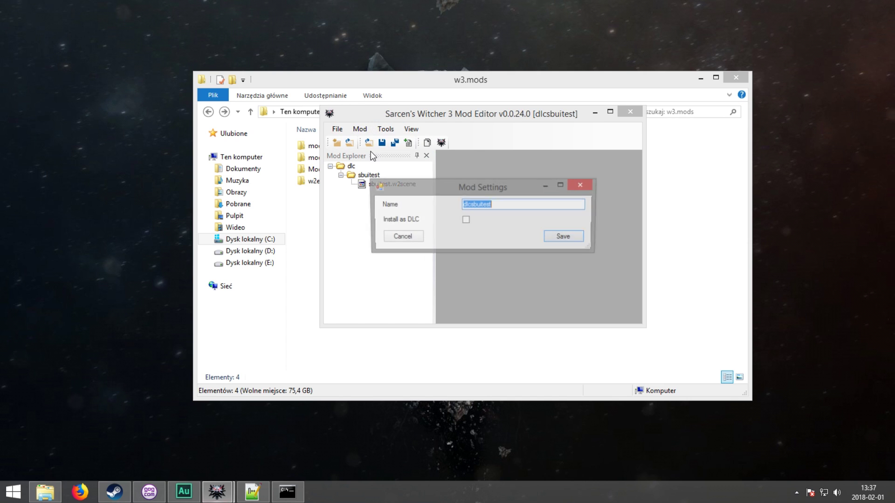
click(468, 222)
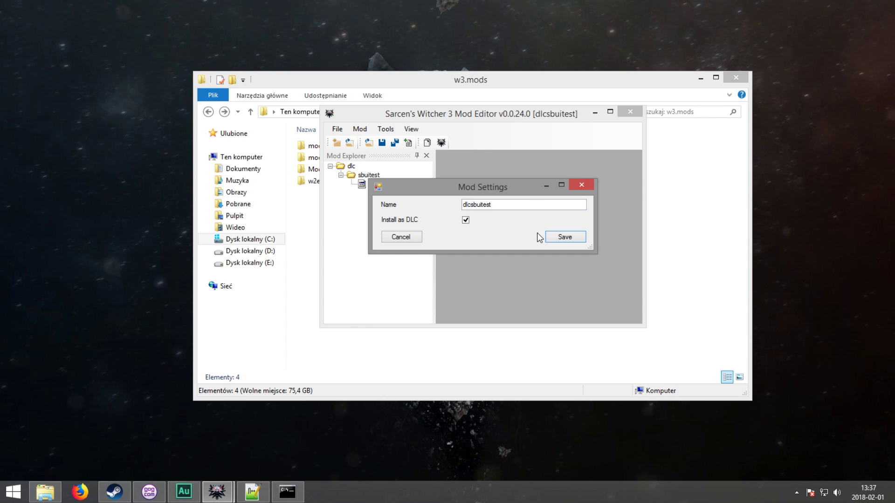
click(547, 238)
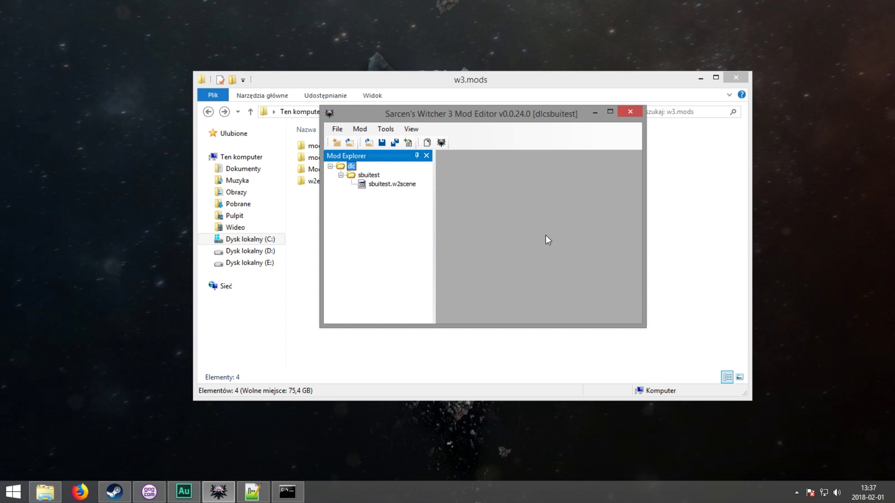
- Pack and install the mod, agreeing to the modding tool licence
click(426, 144)
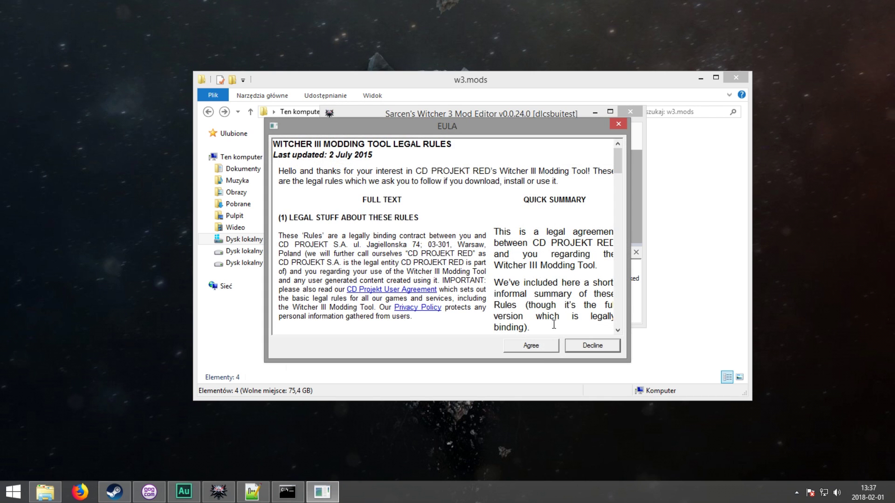
click(528, 342)
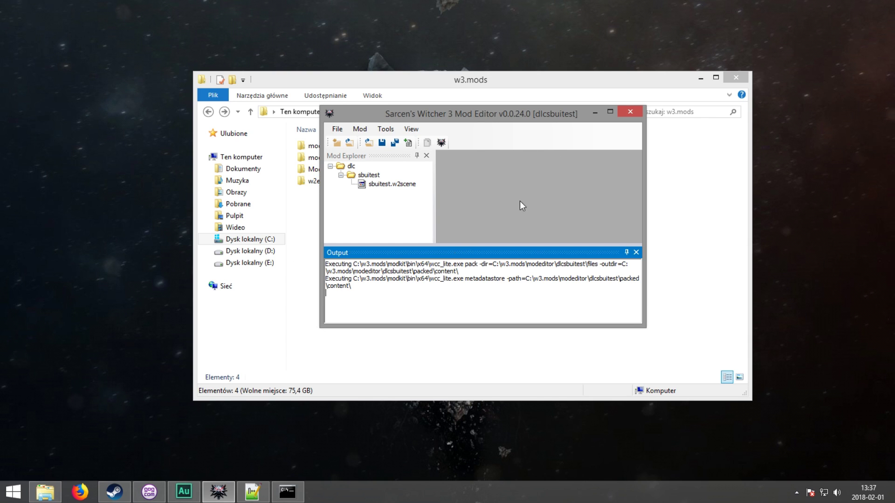
click(596, 113)
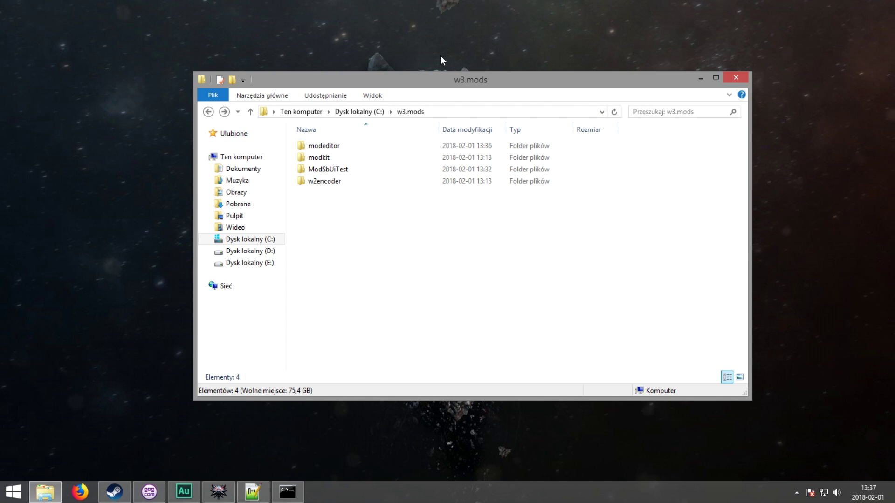
- Navigate to D:\GRY STEAM\steamapps\common\The Witcher 3\Mods
drag(316, 262, 466, 288)
click(250, 251)
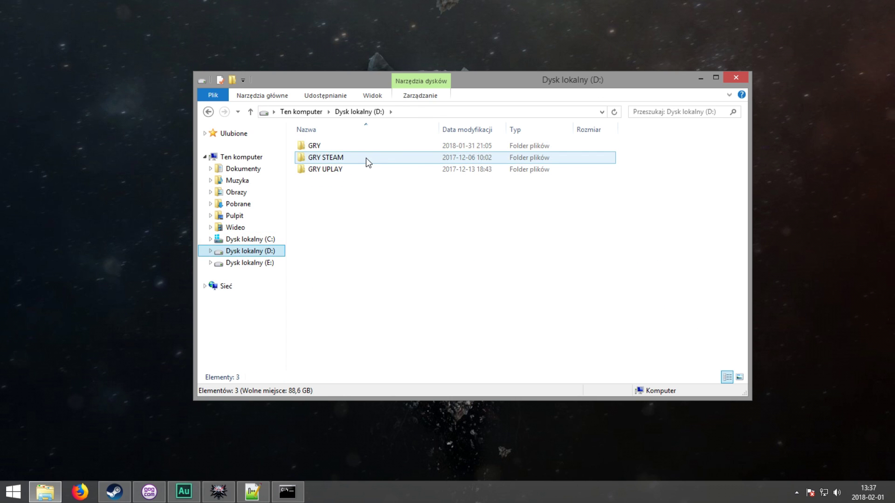
double_click(366, 157)
click(367, 157)
double_click(367, 146)
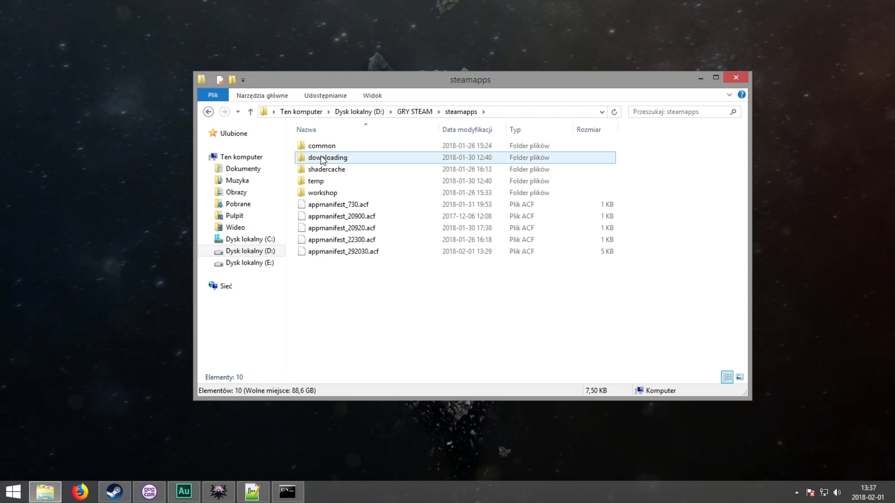
double_click(326, 146)
click(337, 171)
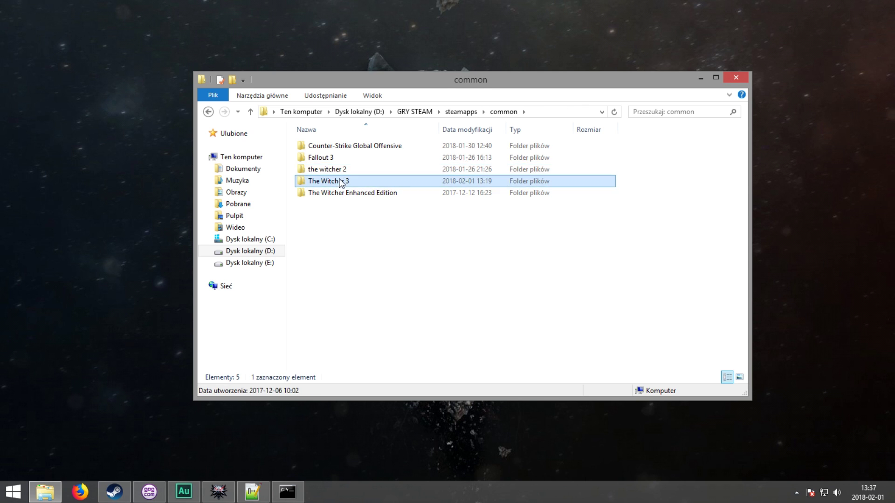
double_click(326, 181)
double_click(332, 251)
- Dismiss the firewall alert and go into modSbUiTest\content\scripts\local to select scenetest.ws
drag(619, 84, 631, 82)
click(565, 347)
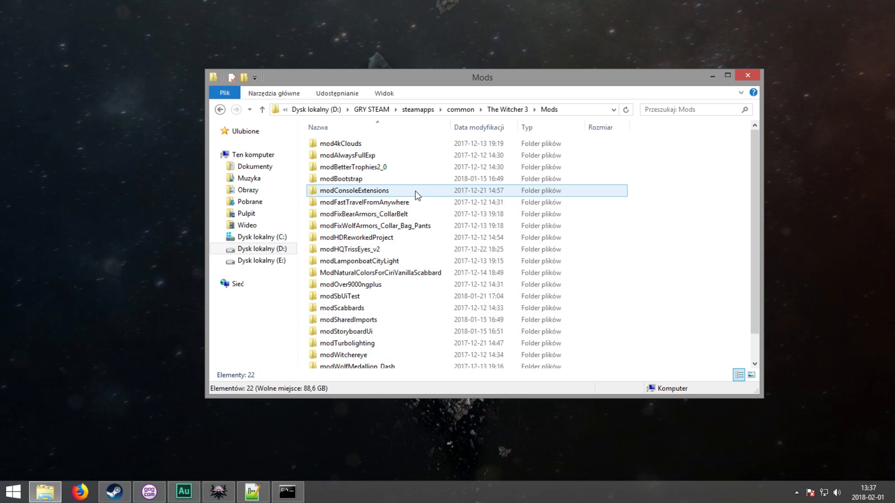
click(322, 296)
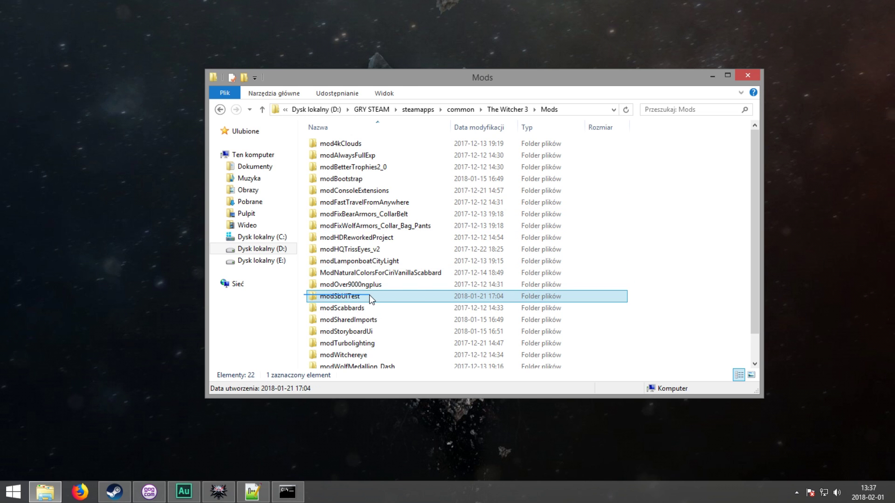
scroll(351, 298, down, 1)
double_click(355, 270)
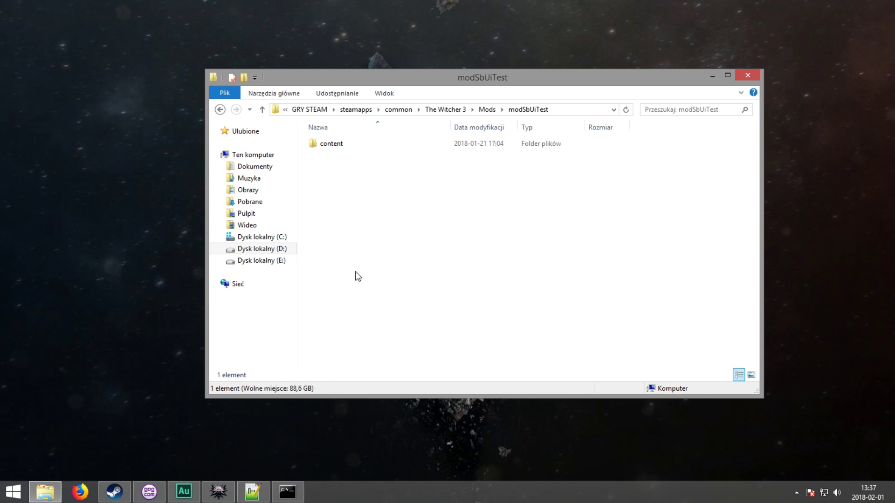
drag(303, 163, 403, 160)
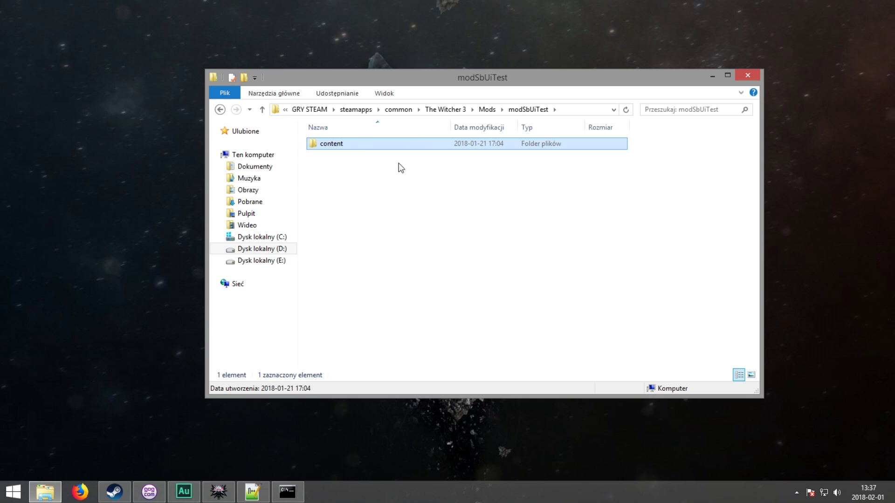
double_click(362, 147)
drag(326, 179, 356, 150)
double_click(356, 148)
drag(309, 165, 367, 134)
double_click(347, 146)
drag(318, 156, 365, 143)
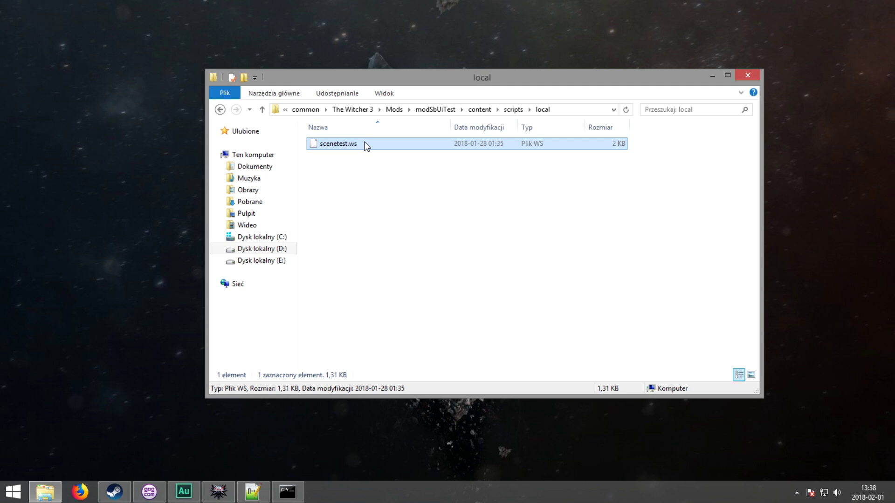
right_click(366, 145)
- Open scenetest.ws in Notepad++ for editing
click(380, 162)
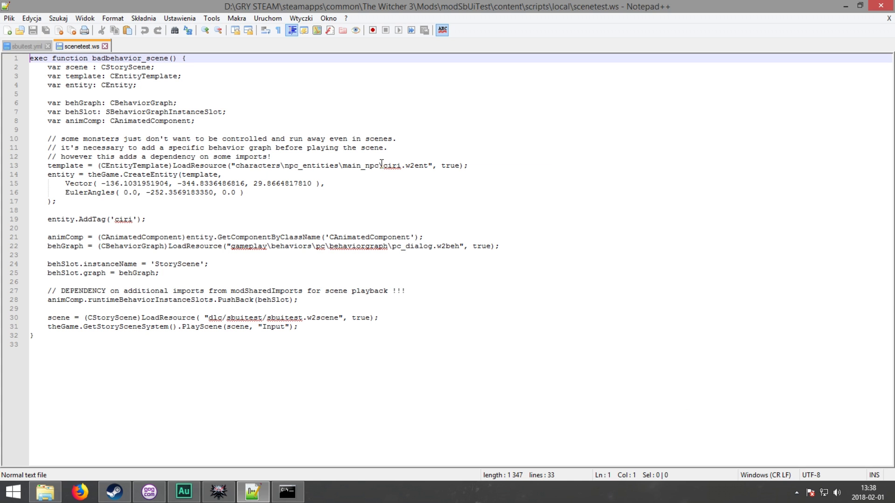
drag(437, 391, 397, 293)
click(461, 326)
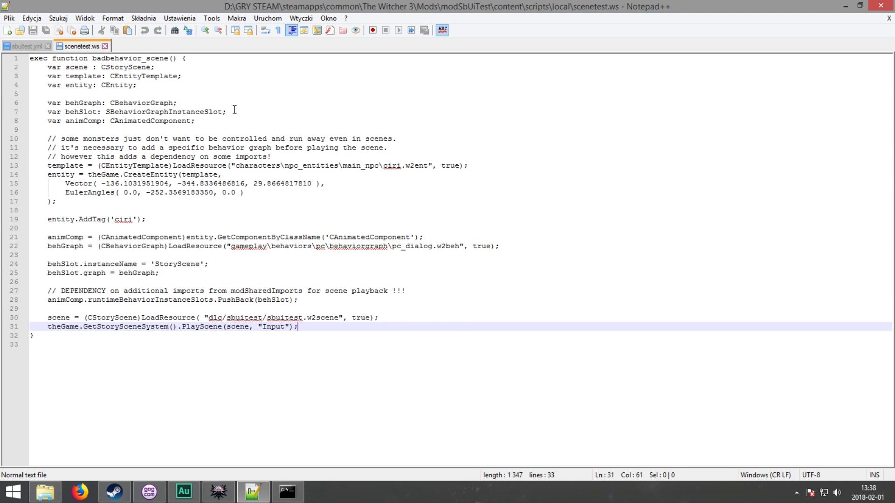
- In sbuitest.yml, select the baron origin coordinates -174.6888122559, -333.5761718750, 28.6903877258 on line 84
click(21, 47)
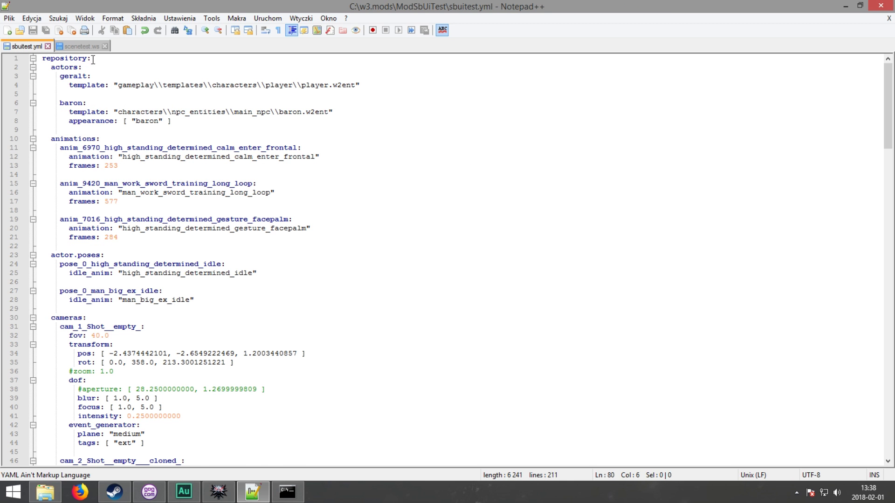
scroll(172, 124, down, 15)
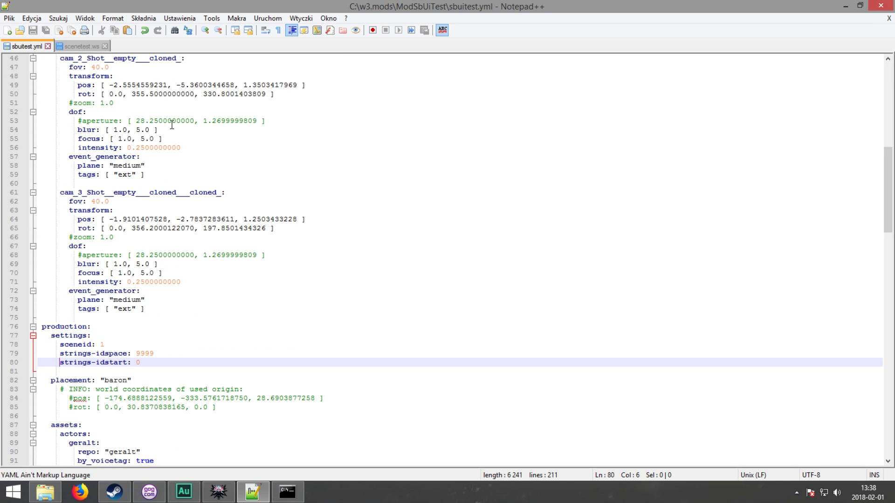
scroll(172, 125, down, 9)
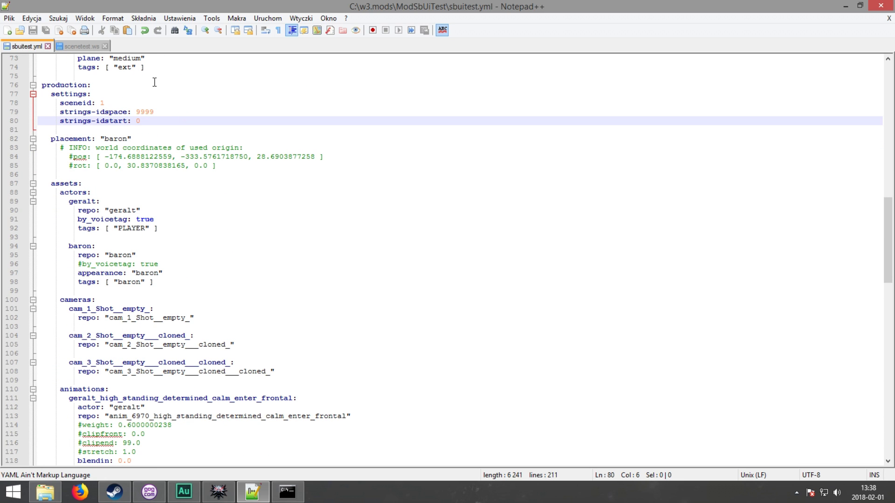
drag(51, 139, 132, 139)
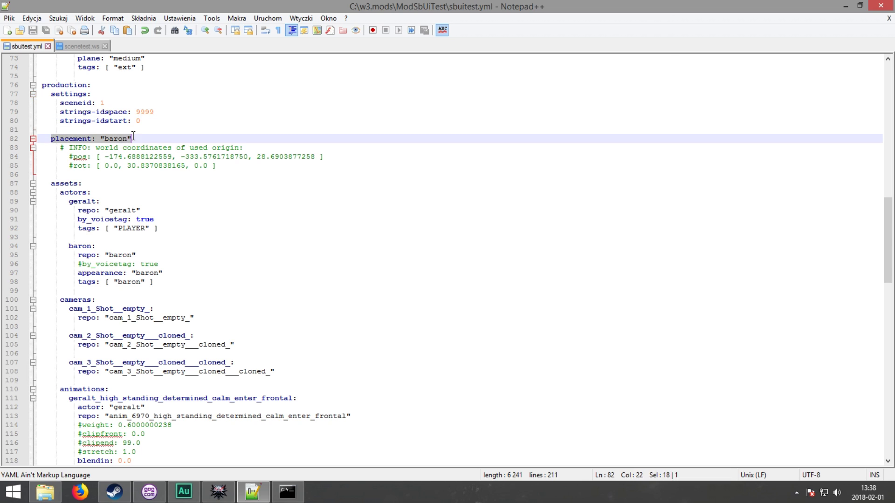
click(63, 148)
drag(105, 157, 315, 158)
key(ctrl+c)
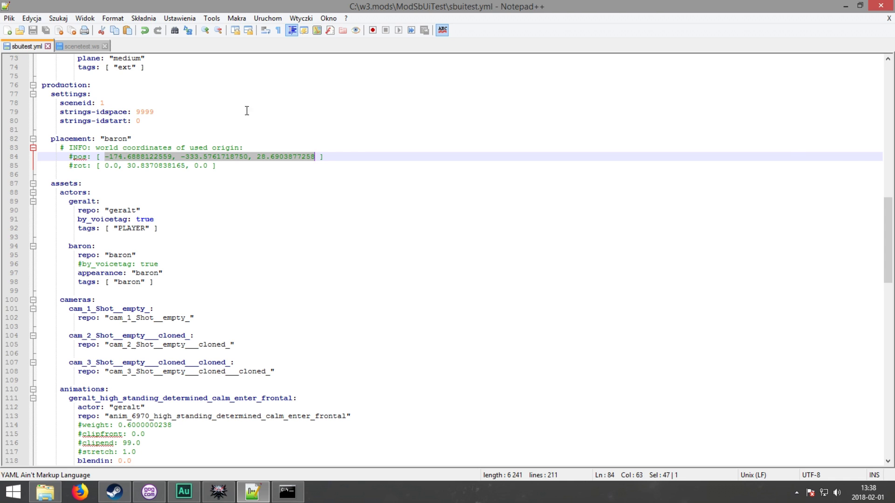
click(78, 46)
- Replace the spawn position on line 15 and rotation on line 16 with the baron's values from sbuitest.yml
drag(102, 183, 312, 183)
key(ctrl+v)
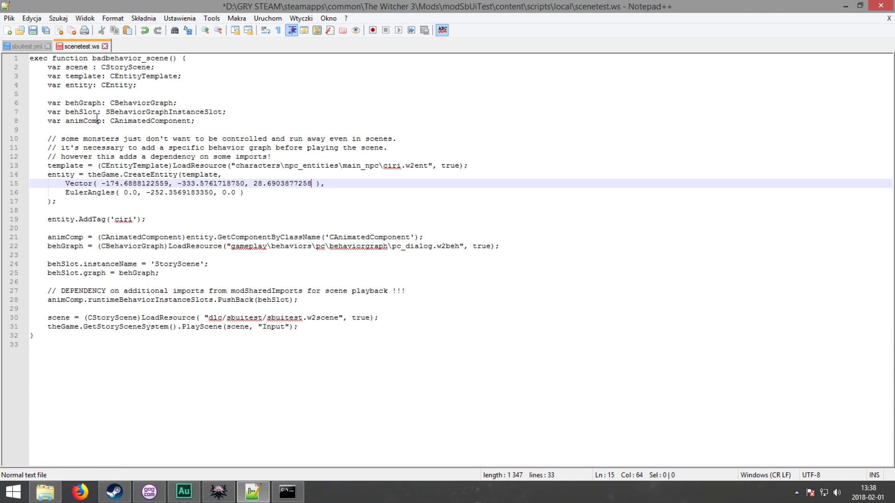
click(28, 46)
drag(106, 166, 207, 164)
key(ctrl+c)
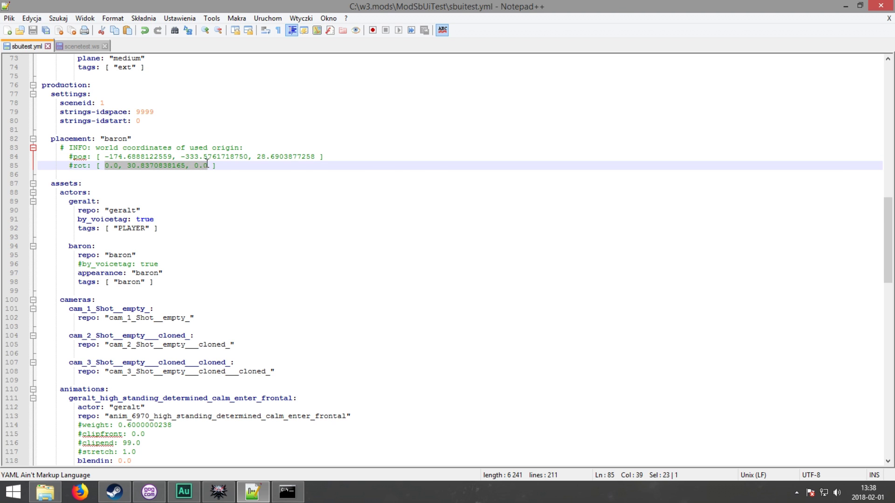
click(79, 46)
drag(124, 192, 234, 192)
key(ctrl+v)
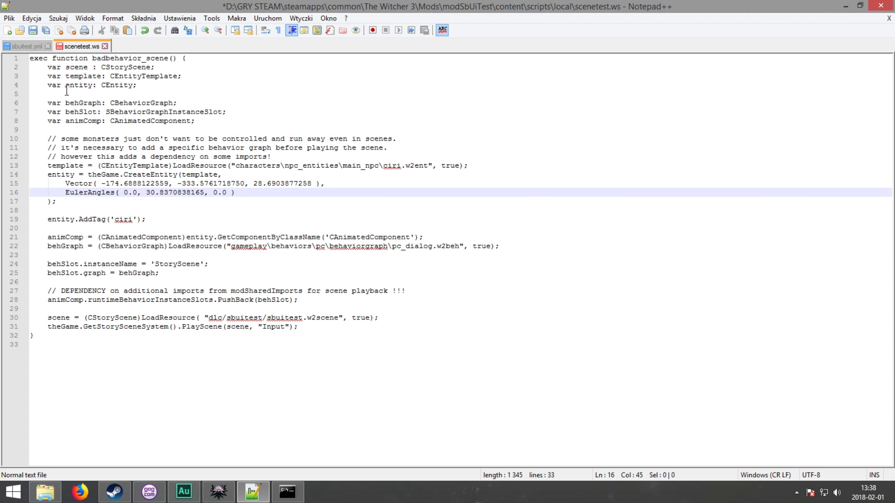
- Change the AddTag call's tag from ciri to baron
click(26, 47)
double_click(115, 138)
key(ctrl+c)
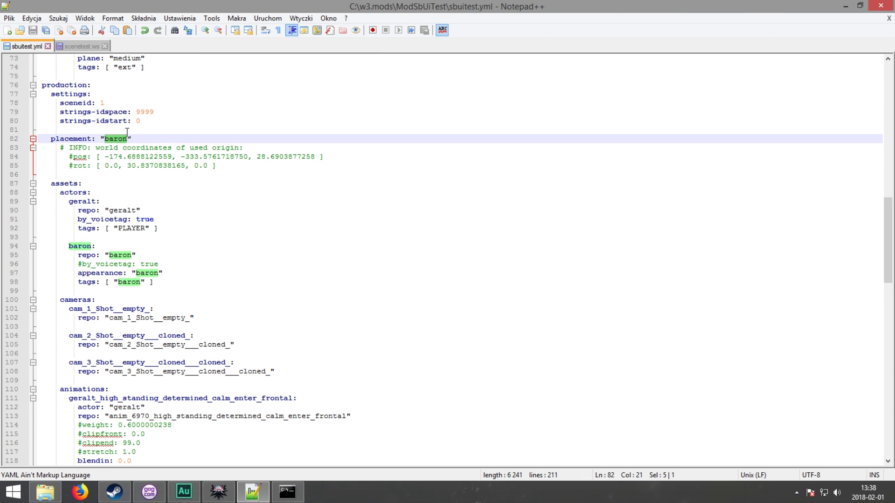
click(84, 49)
drag(116, 220, 133, 219)
key(ctrl+v)
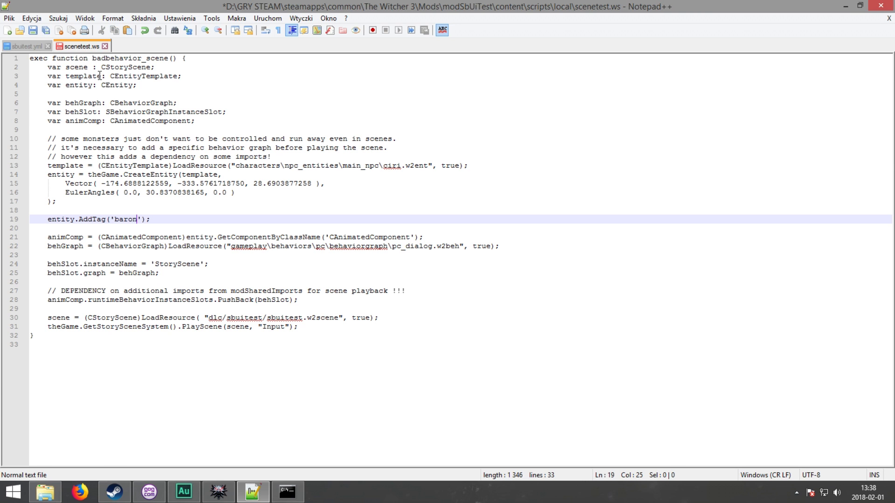
- Replace the ciri template path on line 13 with the baron template path from sbuitest.yml
click(25, 46)
scroll(262, 154, up, 19)
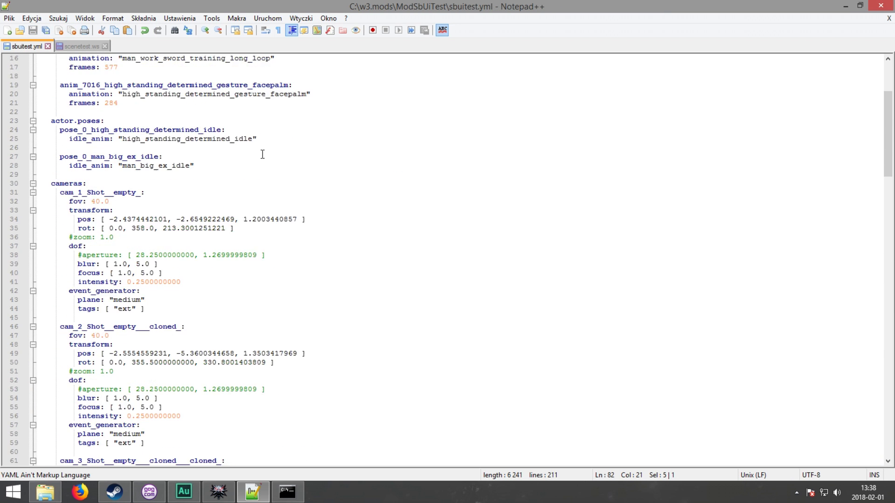
scroll(263, 154, up, 5)
click(153, 110)
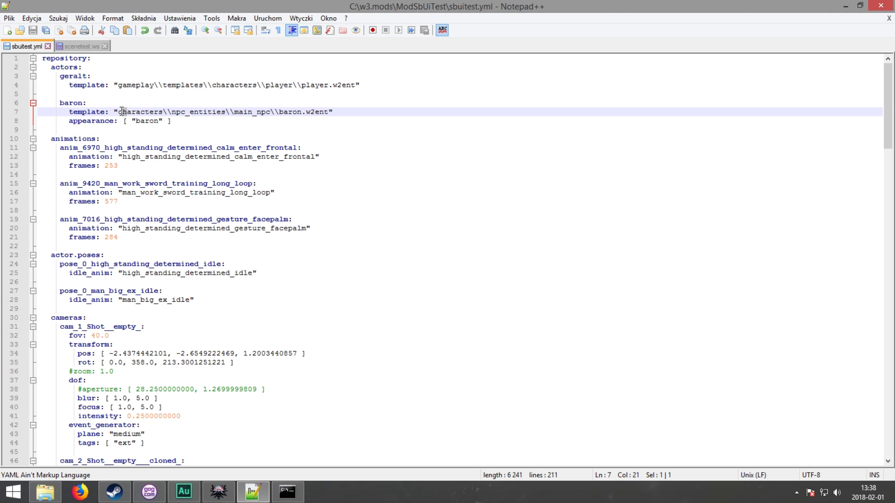
drag(122, 111, 328, 112)
key(ctrl+c)
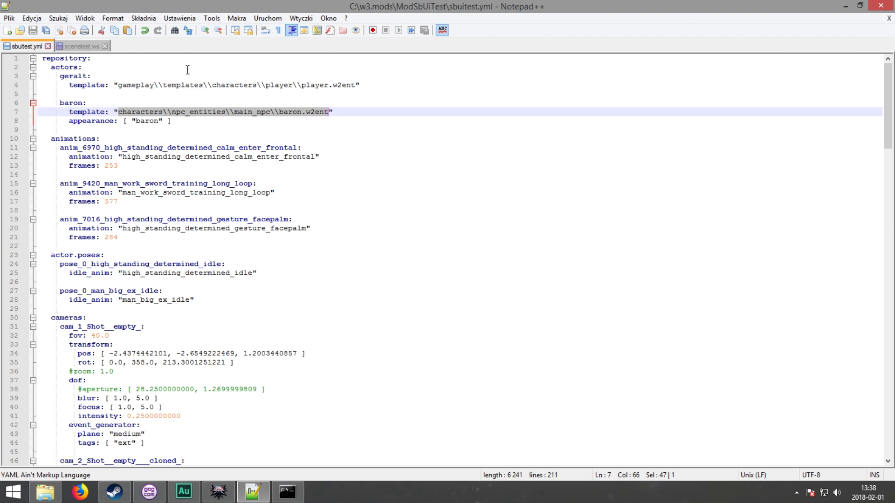
click(70, 46)
drag(236, 166, 429, 166)
key(ctrl+v)
- Remove the doubled backslashes so the path reads characters\npc_entities\main_npc\baron.w2ent
click(396, 166)
key(BackSpace)
click(351, 165)
key(BackSpace)
click(285, 166)
key(BackSpace)
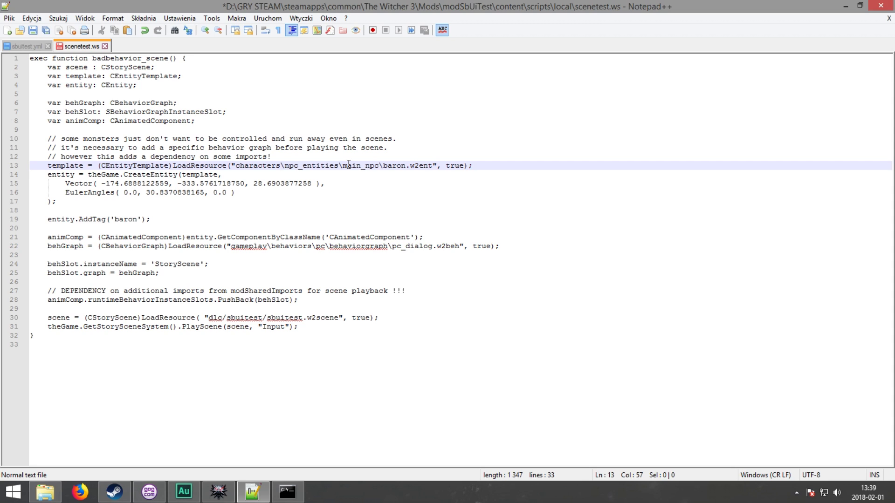